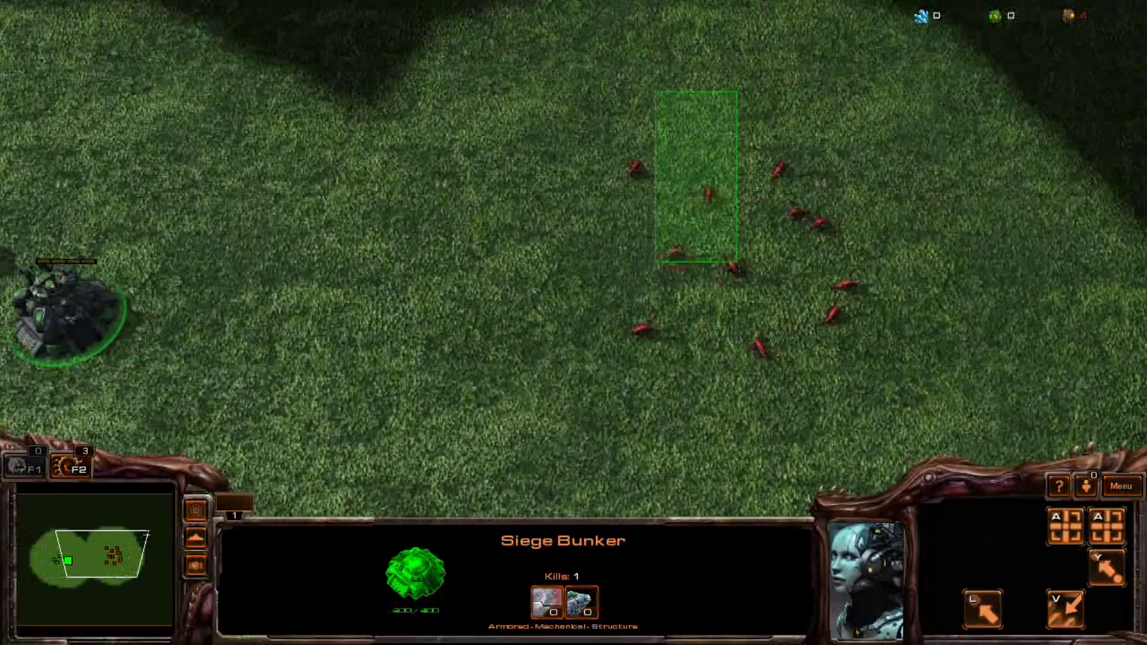
pyautogui.moveTo(737, 262); pyautogui.dragTo(740, 272)
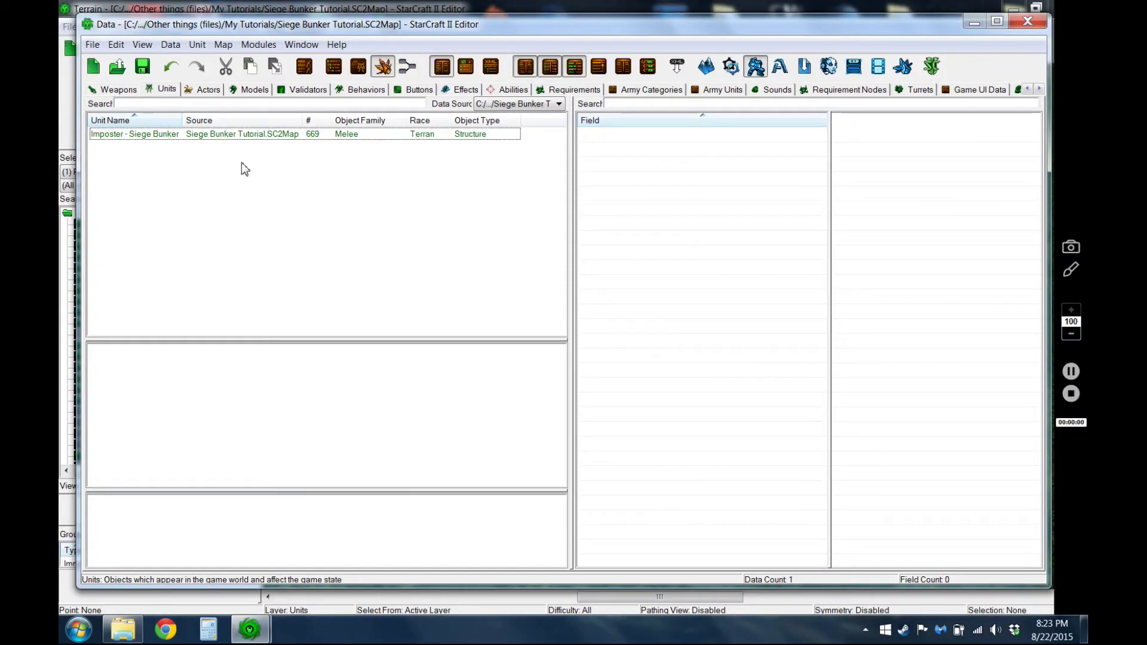
# Search the units for "bunker" with the data source set to All Data.
pyautogui.click(226, 135)
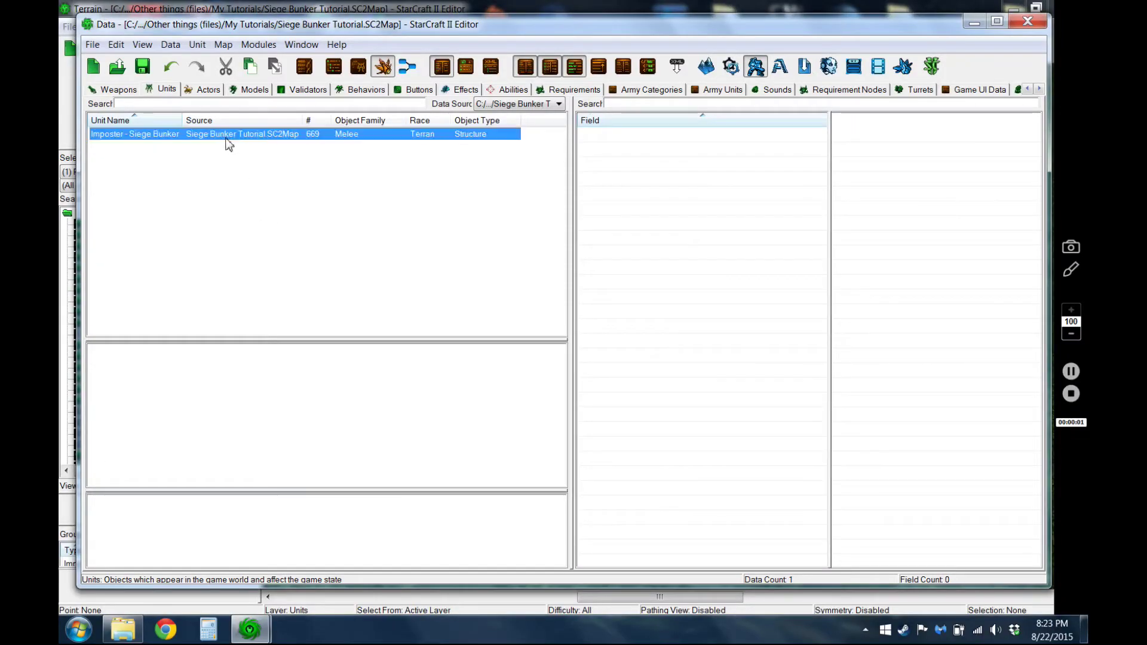
pyautogui.click(260, 104)
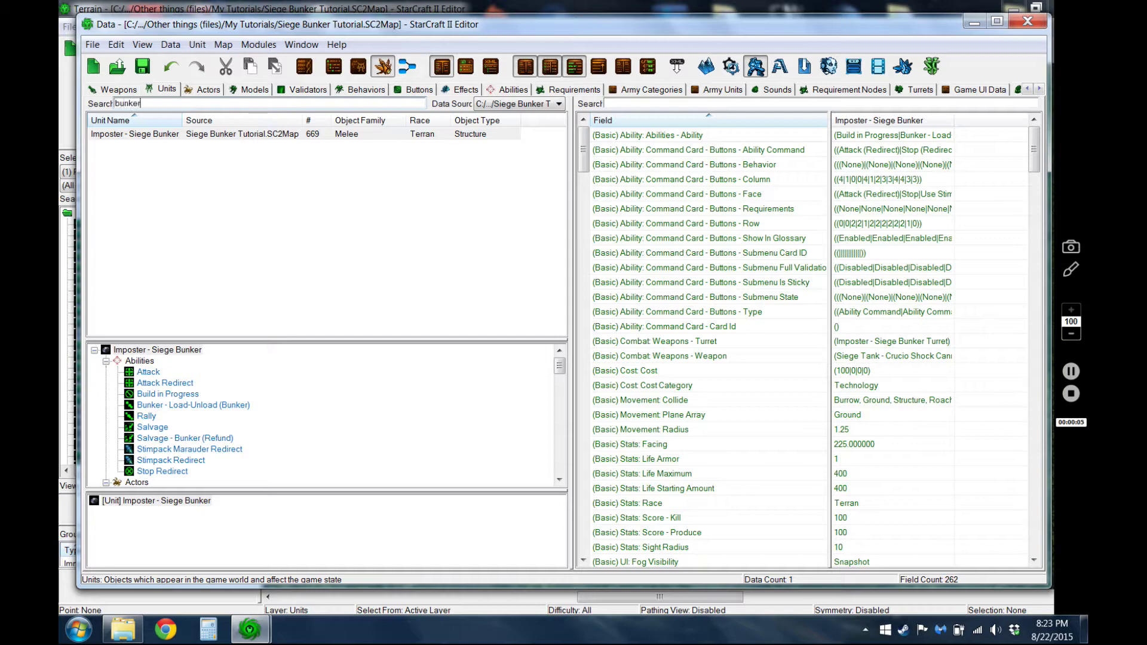
pyautogui.click(558, 104)
pyautogui.click(496, 112)
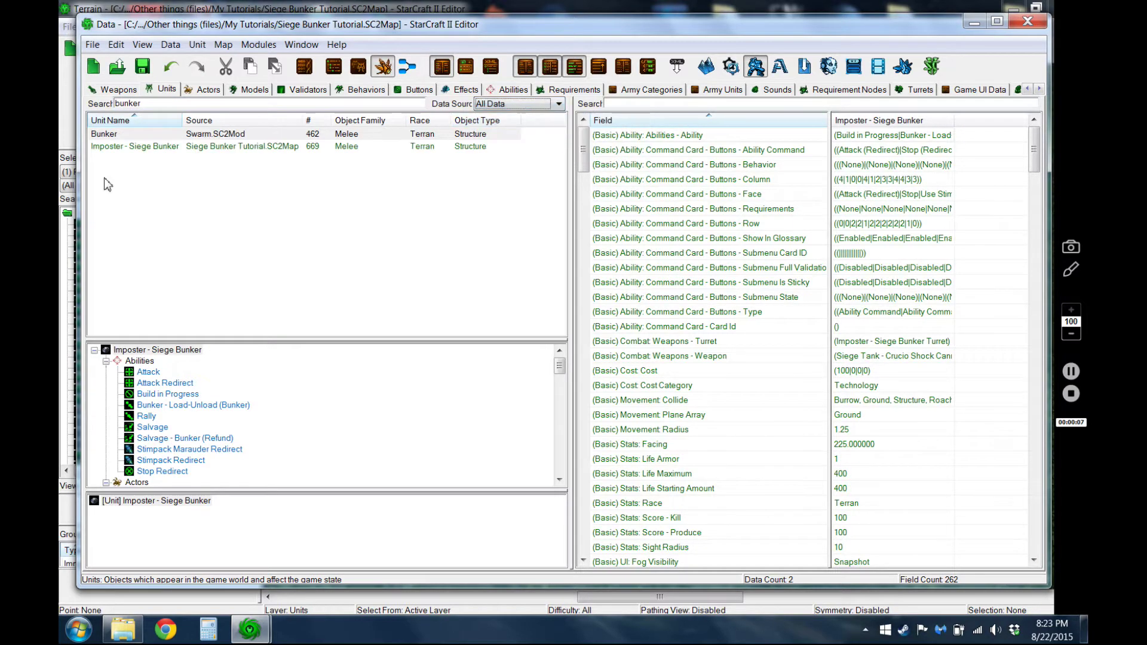
# Look through the components offered when duplicating the standard Bunker unit, and leave without duplicating it.
pyautogui.click(113, 135)
pyautogui.rightClick(113, 135)
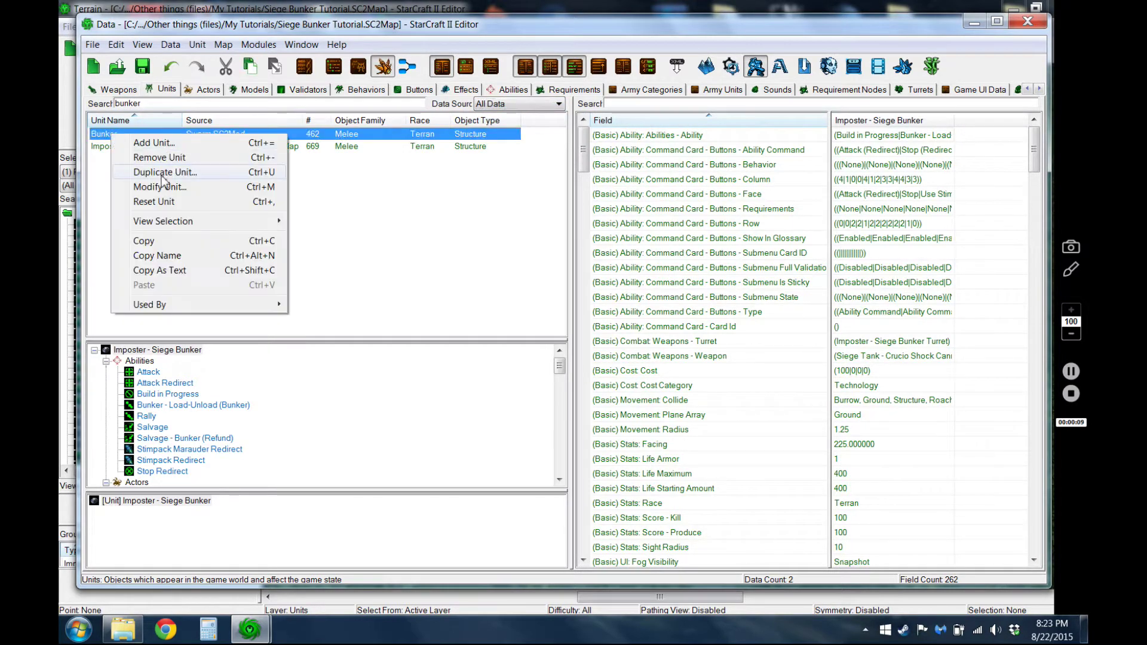
pyautogui.click(164, 174)
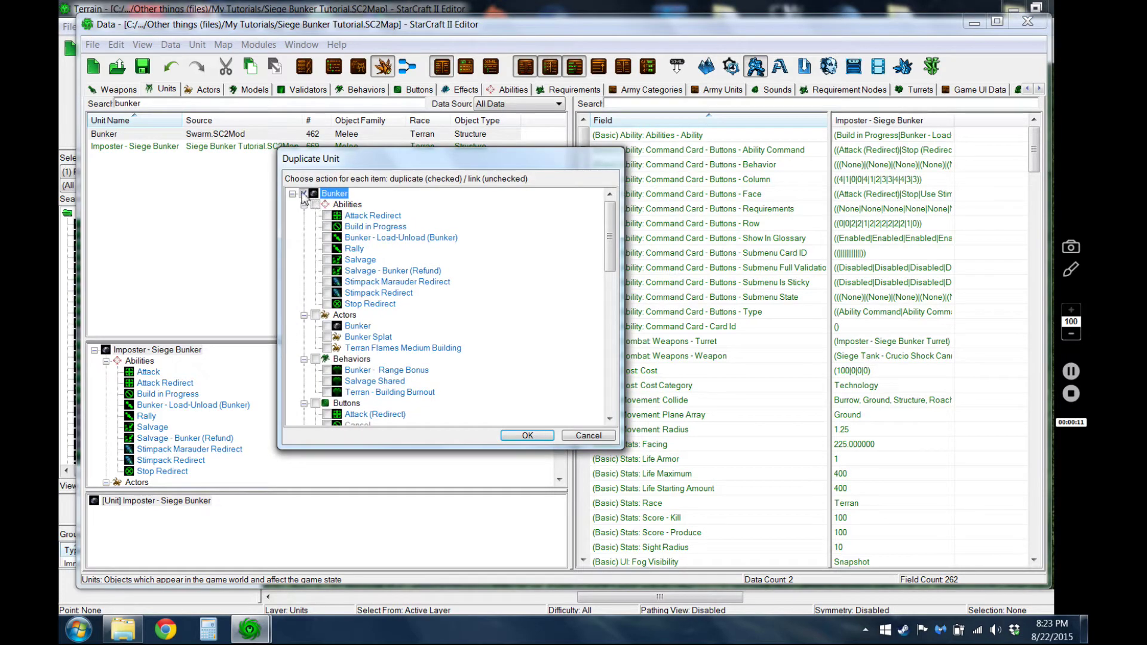
pyautogui.click(303, 194)
pyautogui.moveTo(610, 419); pyautogui.dragTo(610, 419)
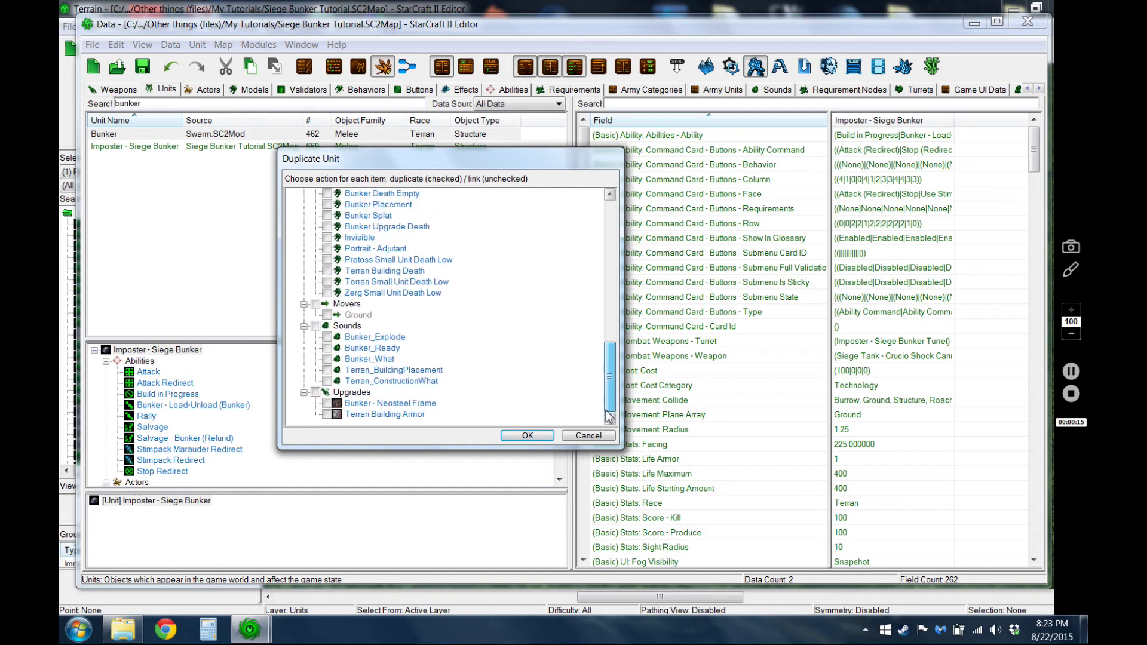
pyautogui.click(588, 435)
# Inspect the unit properties of Imposter - Siege Bunker, including its editor prefix, and close them without changes.
pyautogui.click(162, 148)
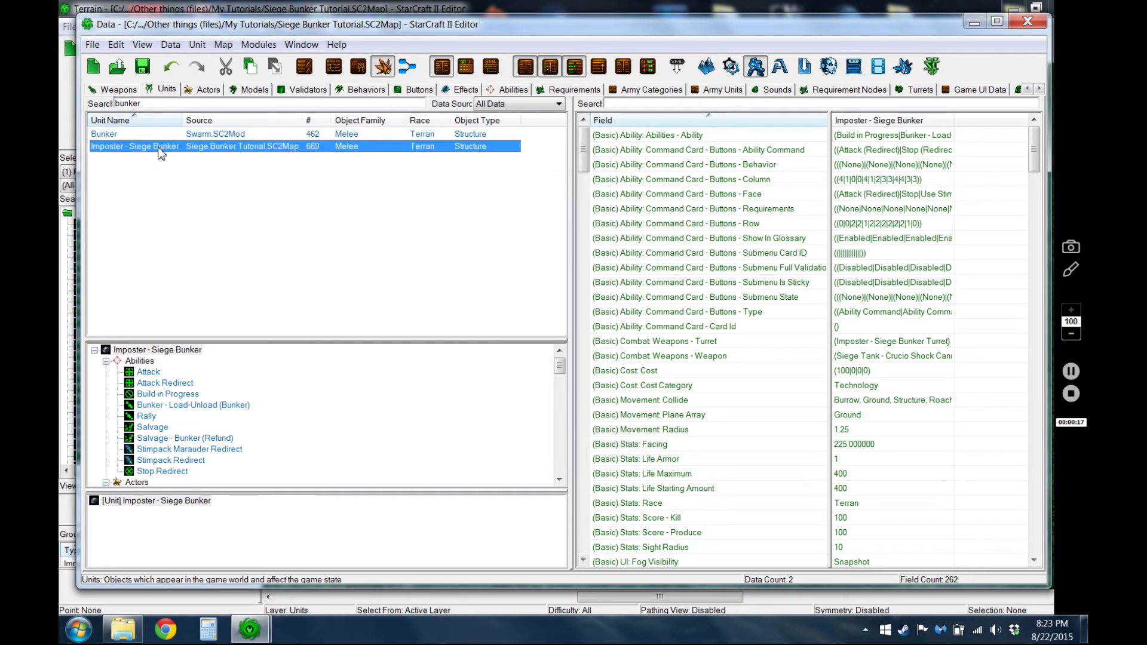
pyautogui.doubleClick(166, 149)
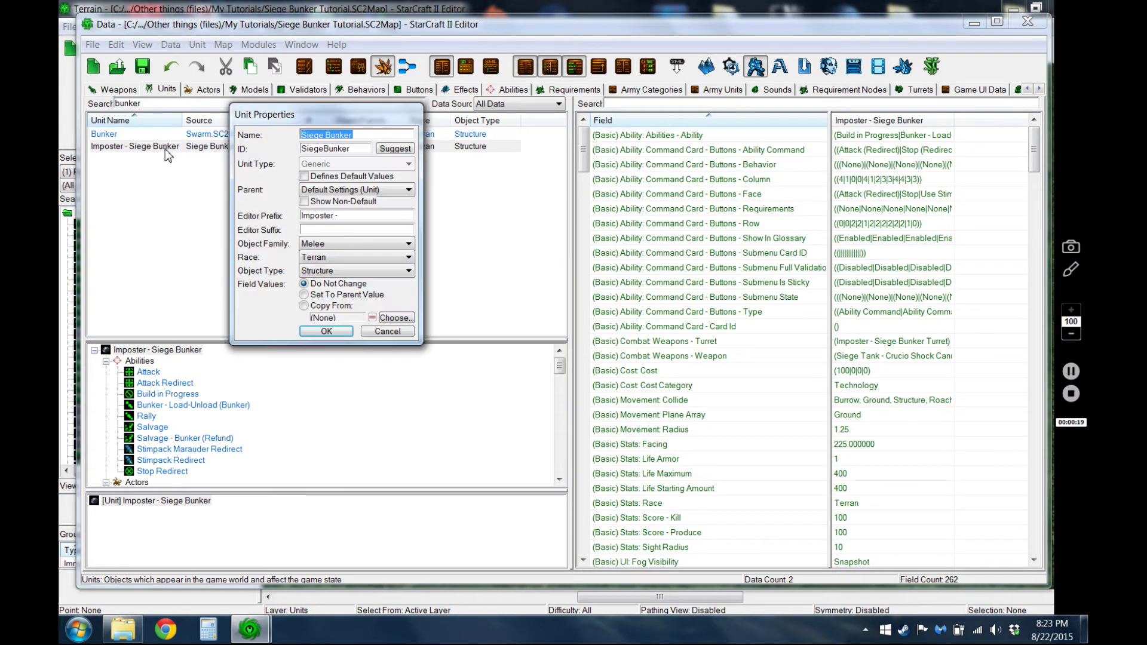
pyautogui.click(328, 220)
pyautogui.click(382, 331)
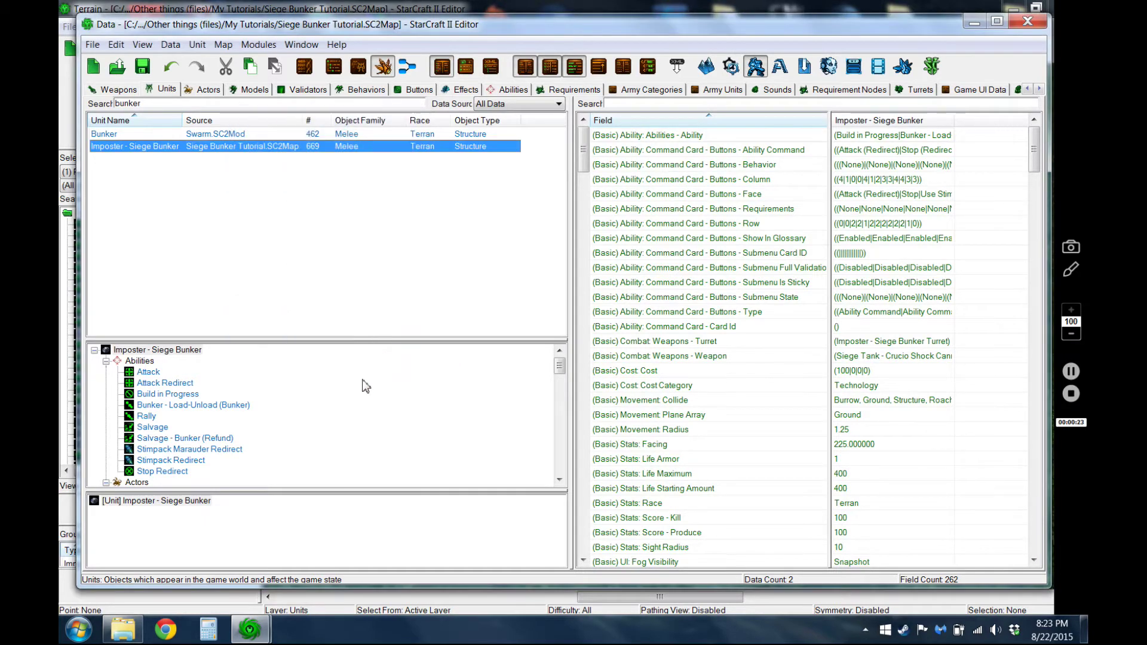
# Examine the Siege Bunker unit's linked abilities, actors, behaviors and buttons, its field values, and the list of bunker actors.
pyautogui.click(366, 386)
pyautogui.scroll(-3, 365, 388)
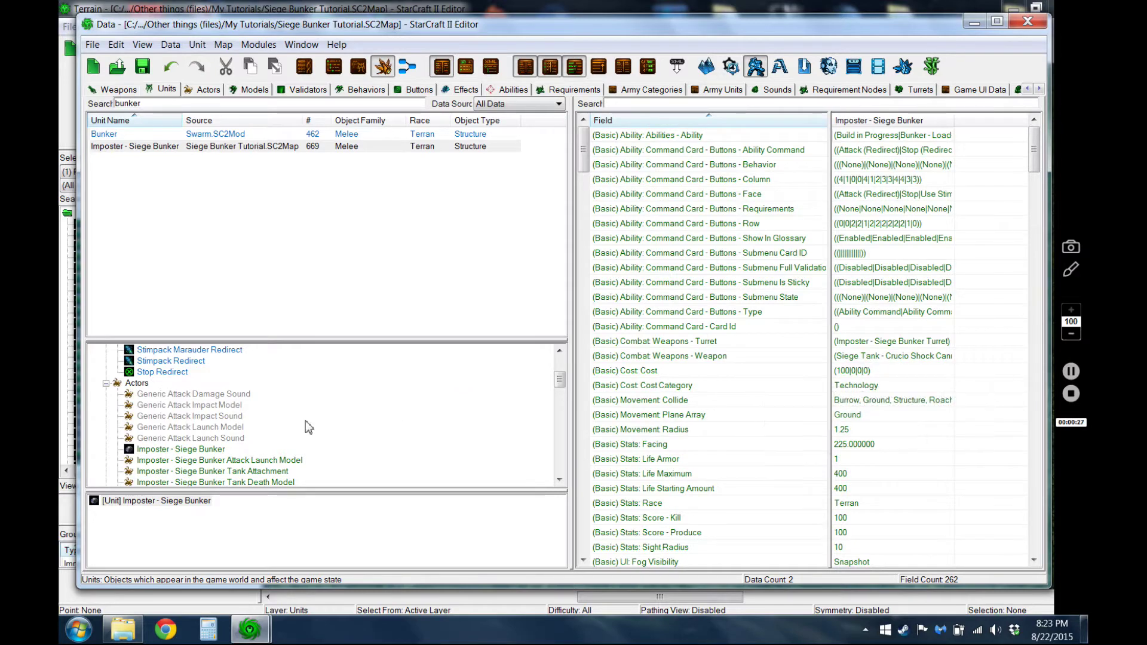
pyautogui.scroll(8, 308, 427)
pyautogui.scroll(-10, 308, 427)
pyautogui.scroll(5, 308, 427)
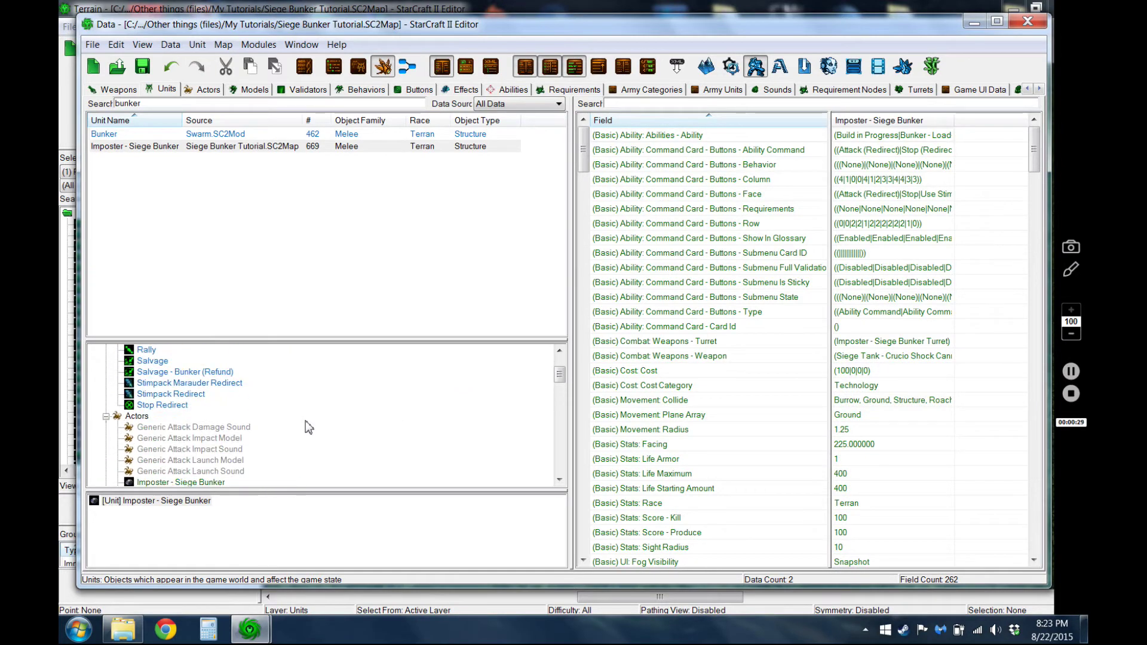
pyautogui.scroll(-1, 314, 421)
pyautogui.scroll(1, 316, 426)
pyautogui.scroll(-4, 319, 427)
pyautogui.scroll(3, 318, 428)
pyautogui.scroll(-2, 318, 427)
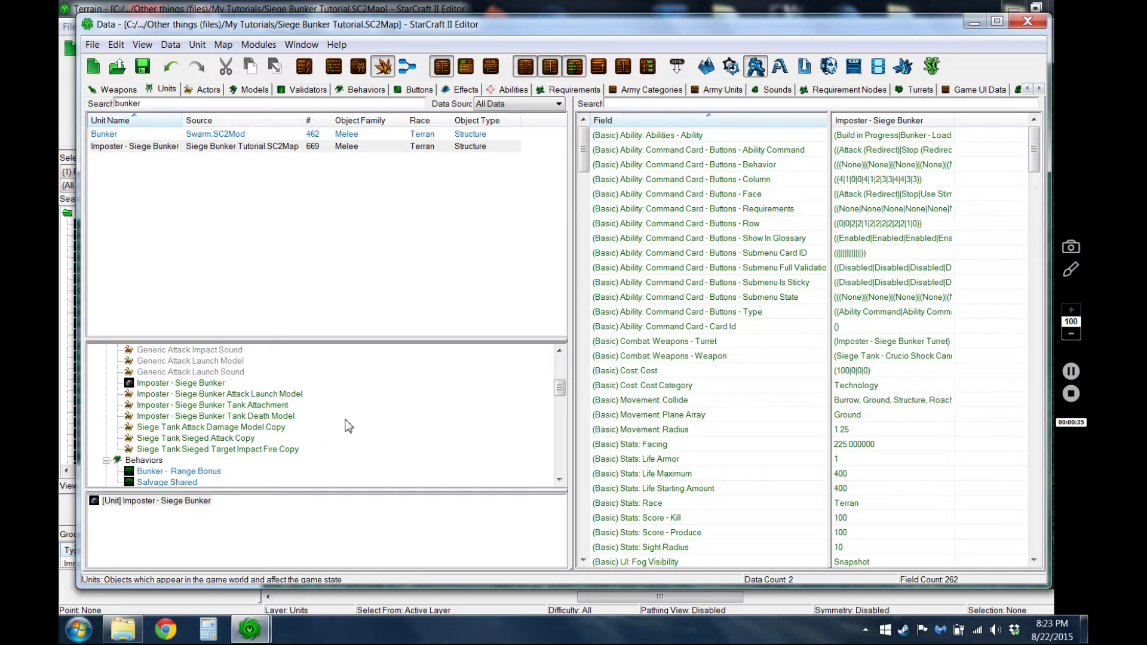
pyautogui.scroll(-2, 351, 427)
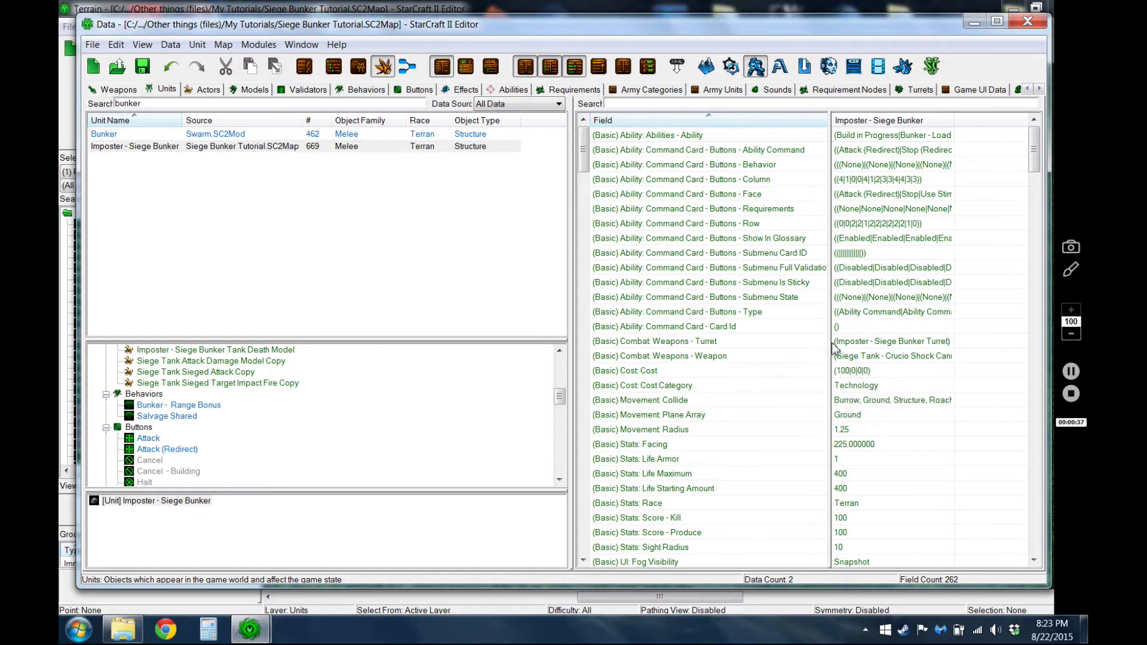
pyautogui.scroll(-12, 764, 351)
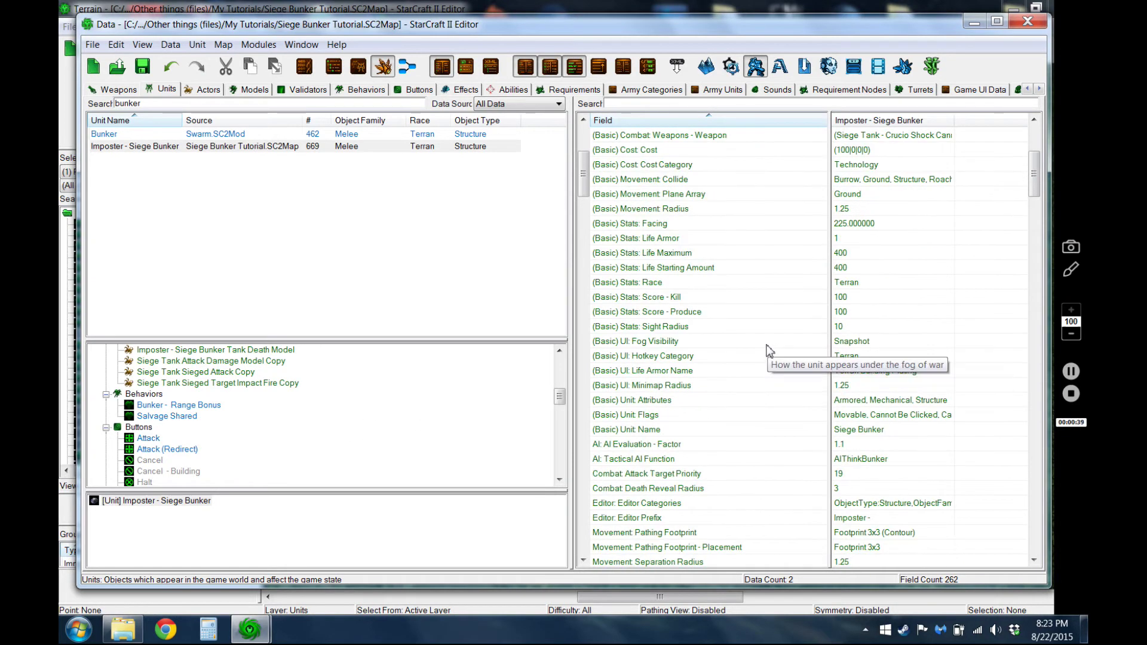
pyautogui.scroll(12, 762, 353)
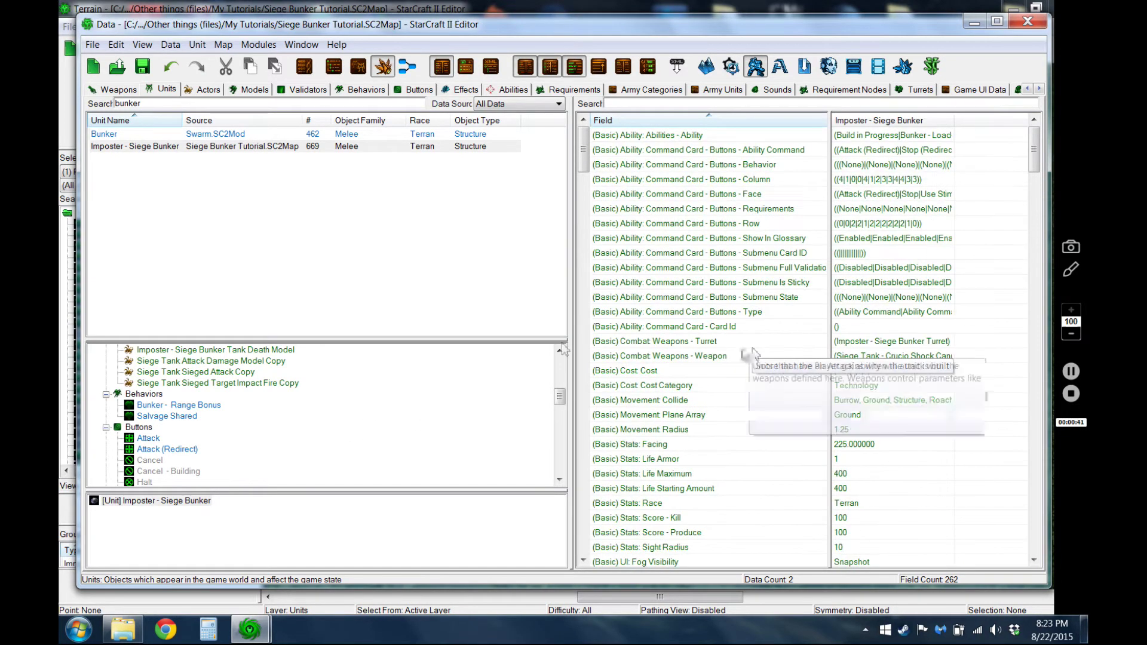
pyautogui.click(198, 91)
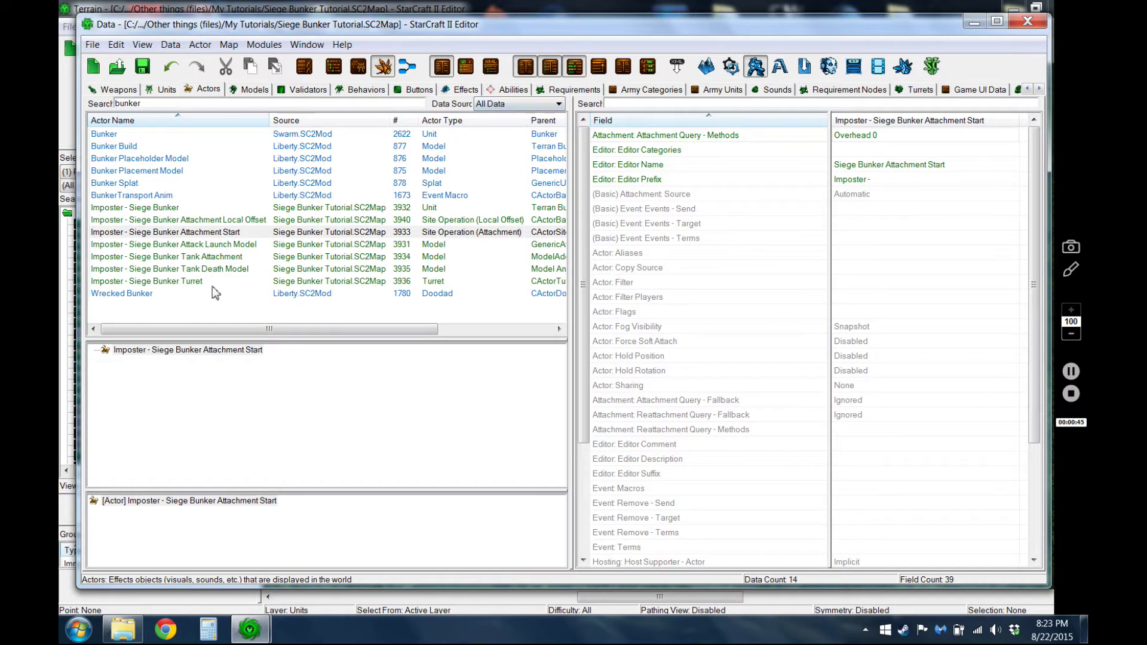
# Search the units for "siege tank" and show the data of Siege Tank (Siege Mode).
pyautogui.click(167, 89)
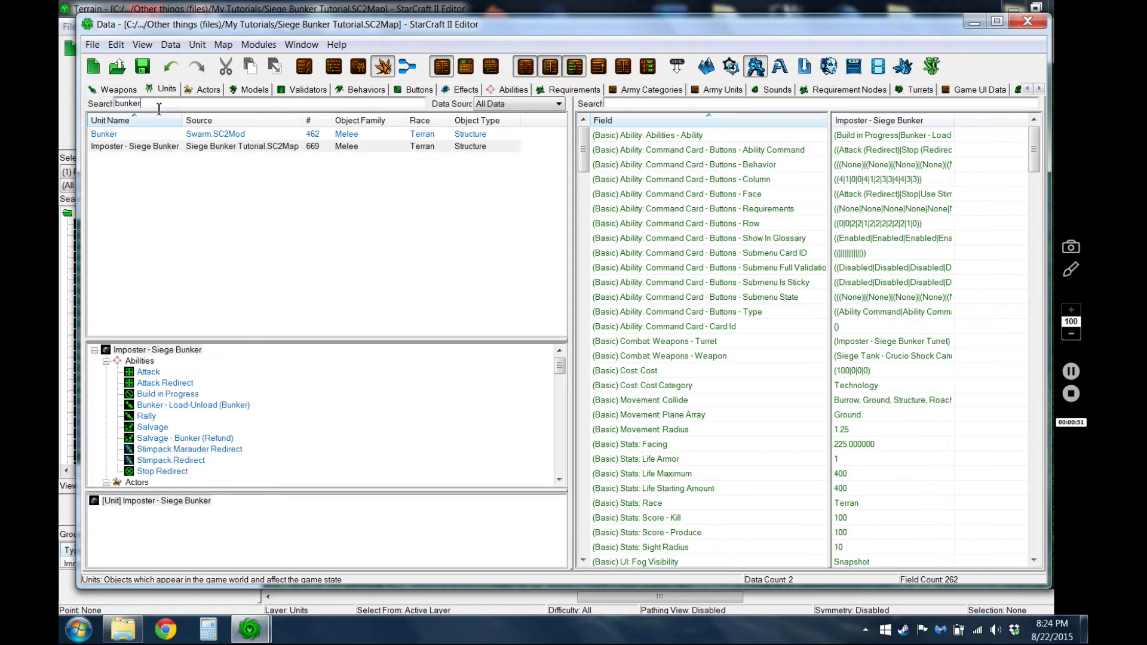
pyautogui.doubleClick(126, 103)
pyautogui.write('siege tank')
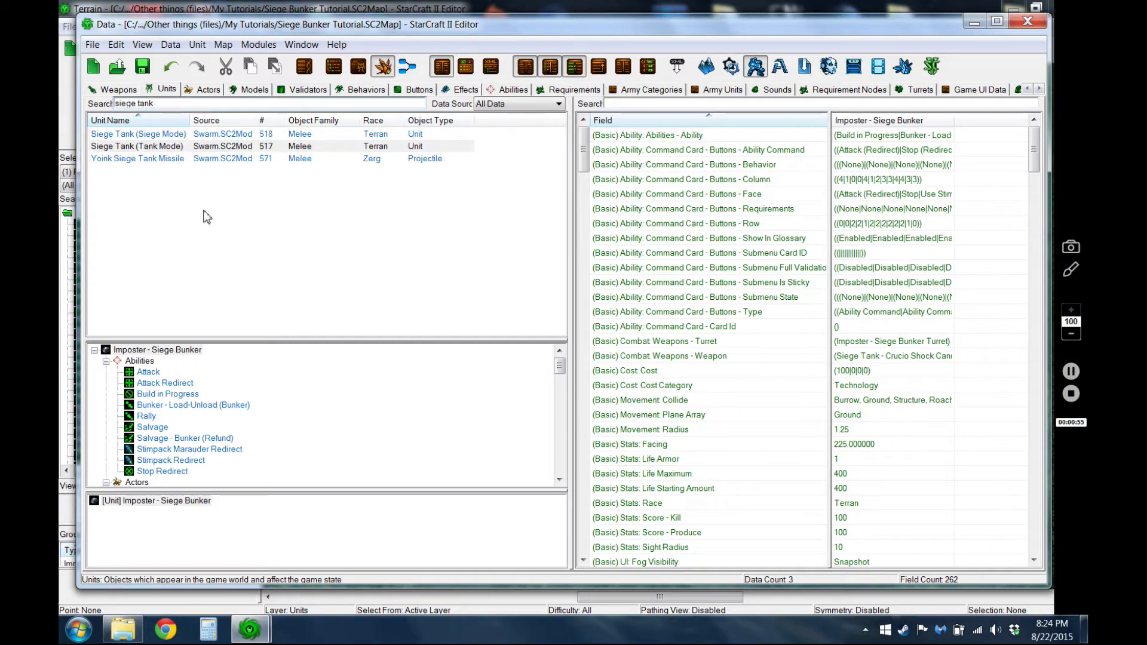
pyautogui.click(168, 135)
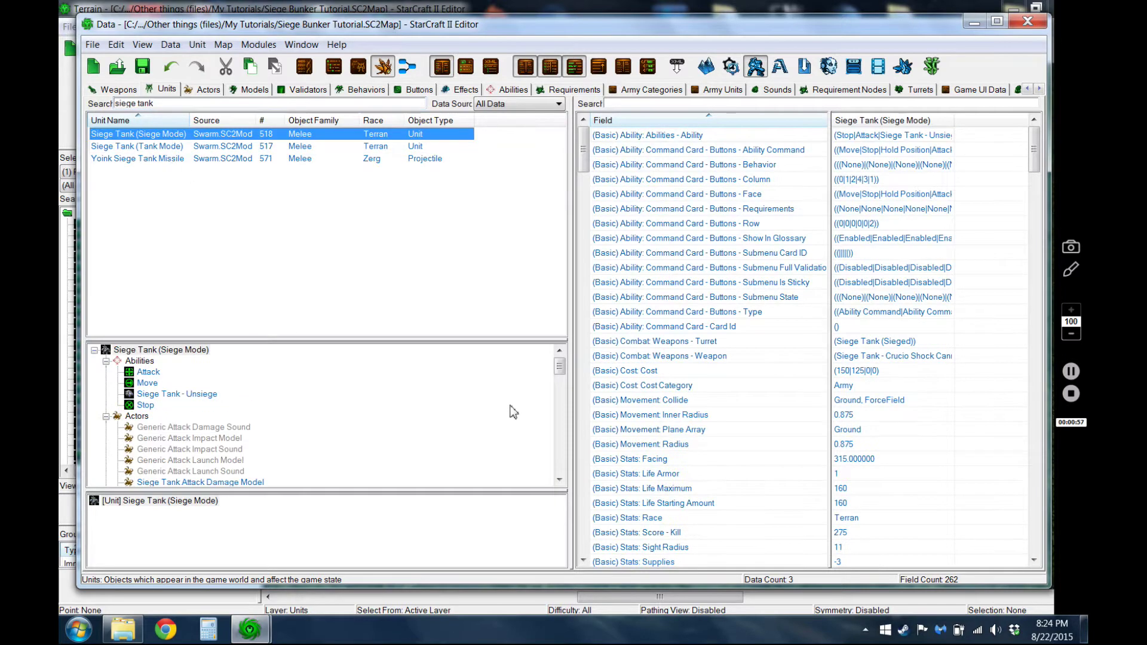
# View the linked Siege Tank Sieged model in the model data and compare it with Imposter - Siege Bunker Siege Tank.
pyautogui.moveTo(559, 379); pyautogui.dragTo(559, 424)
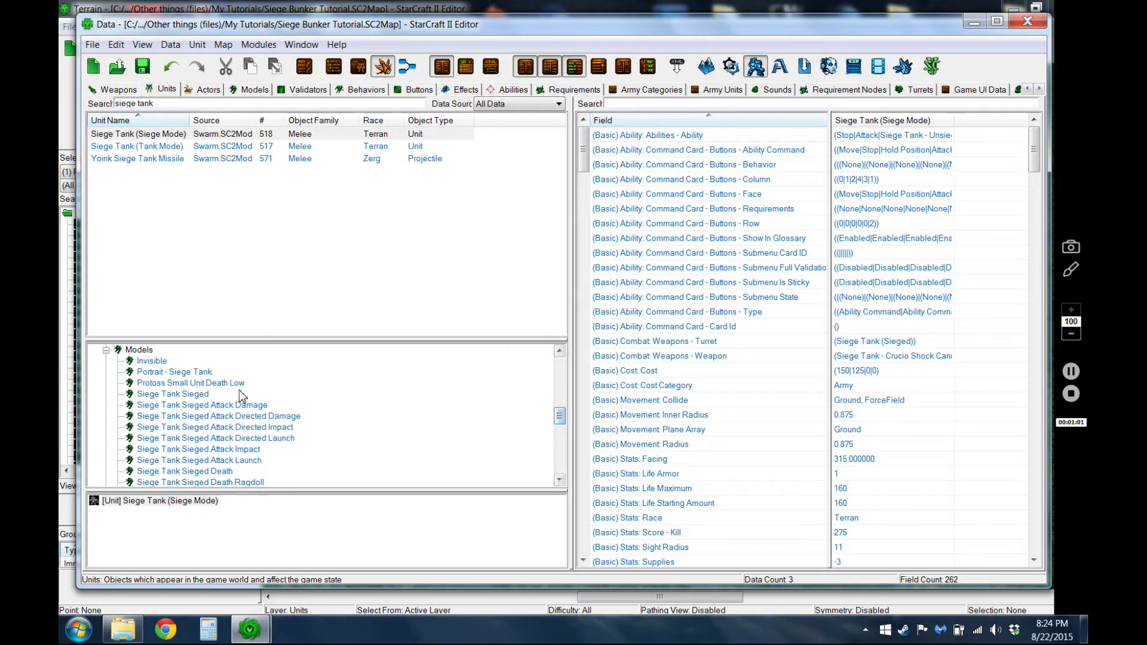
pyautogui.click(179, 395)
pyautogui.rightClick(198, 402)
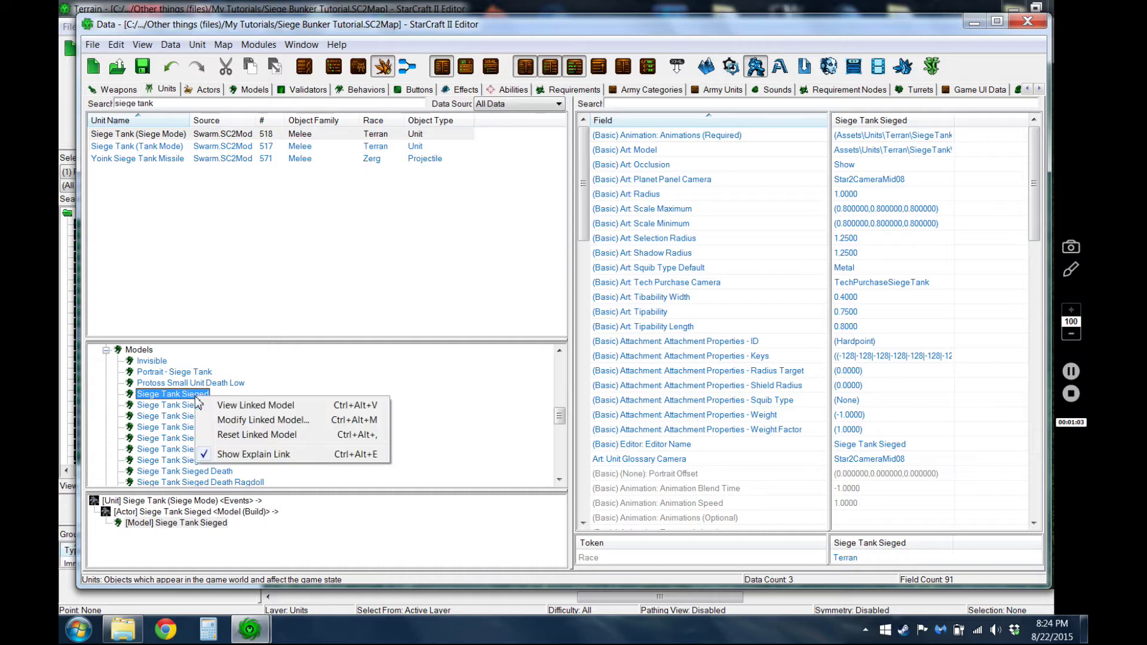
pyautogui.click(255, 406)
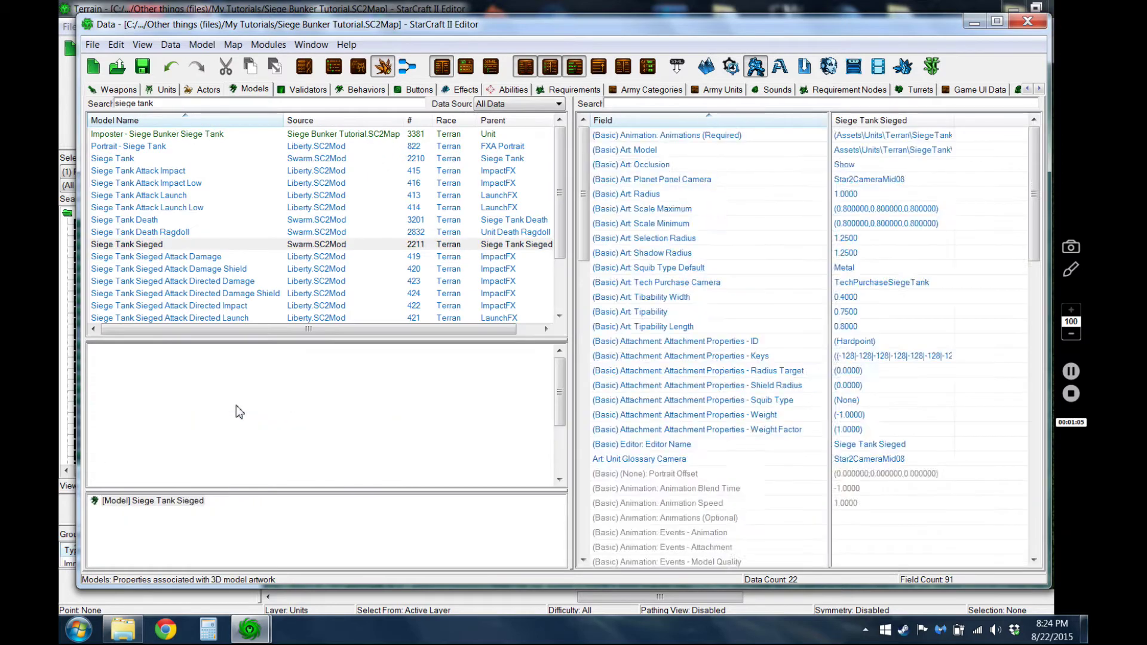
pyautogui.click(184, 245)
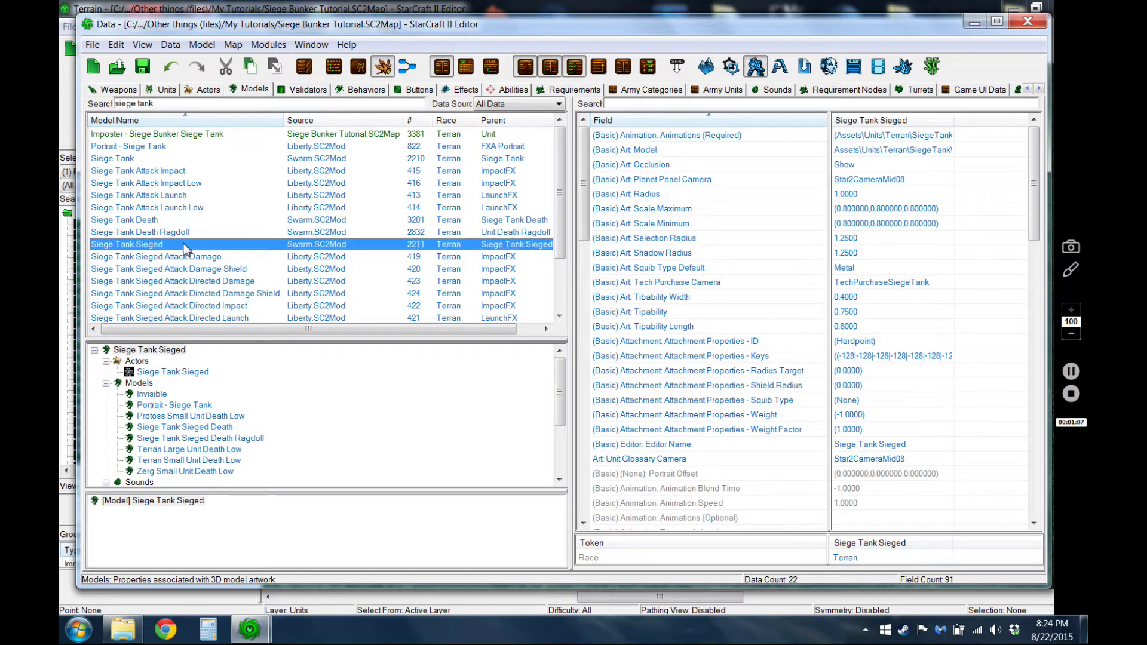
pyautogui.click(170, 135)
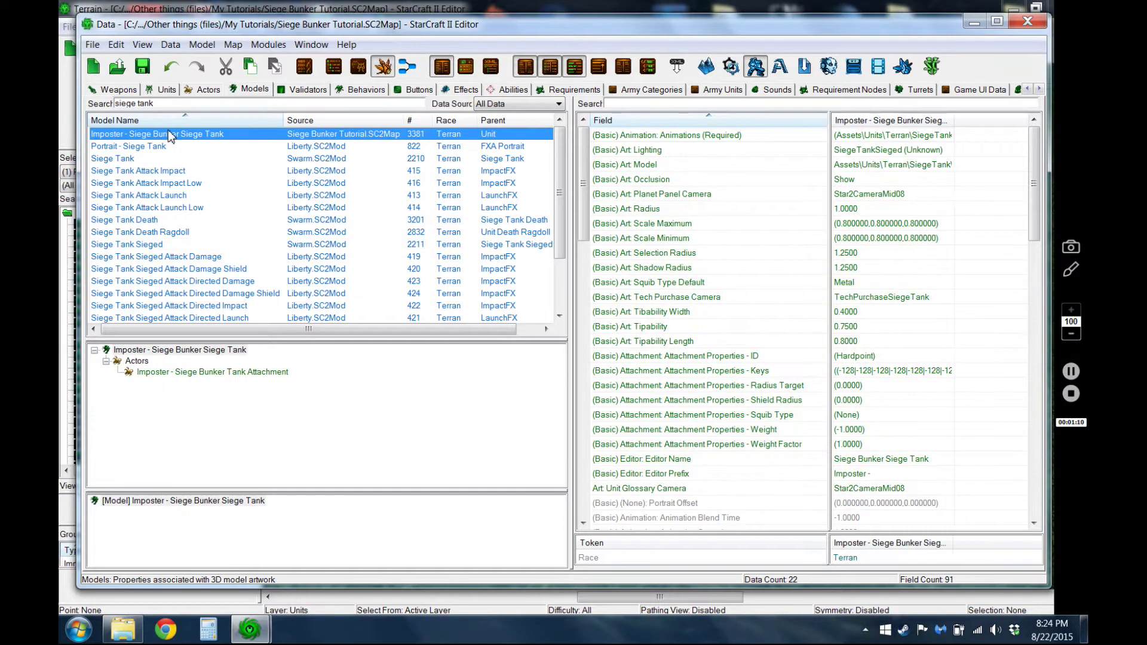
# List all actors belonging to the Siege Bunker Tutorial map, with the search text cleared.
pyautogui.click(207, 90)
pyautogui.click(526, 103)
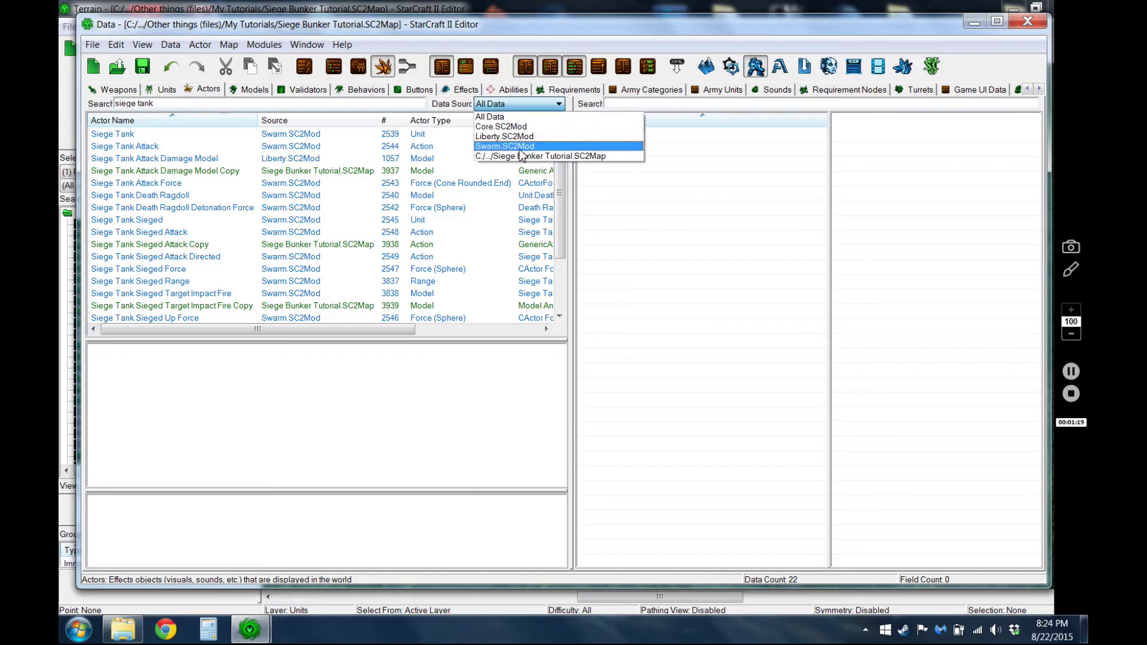
pyautogui.click(521, 156)
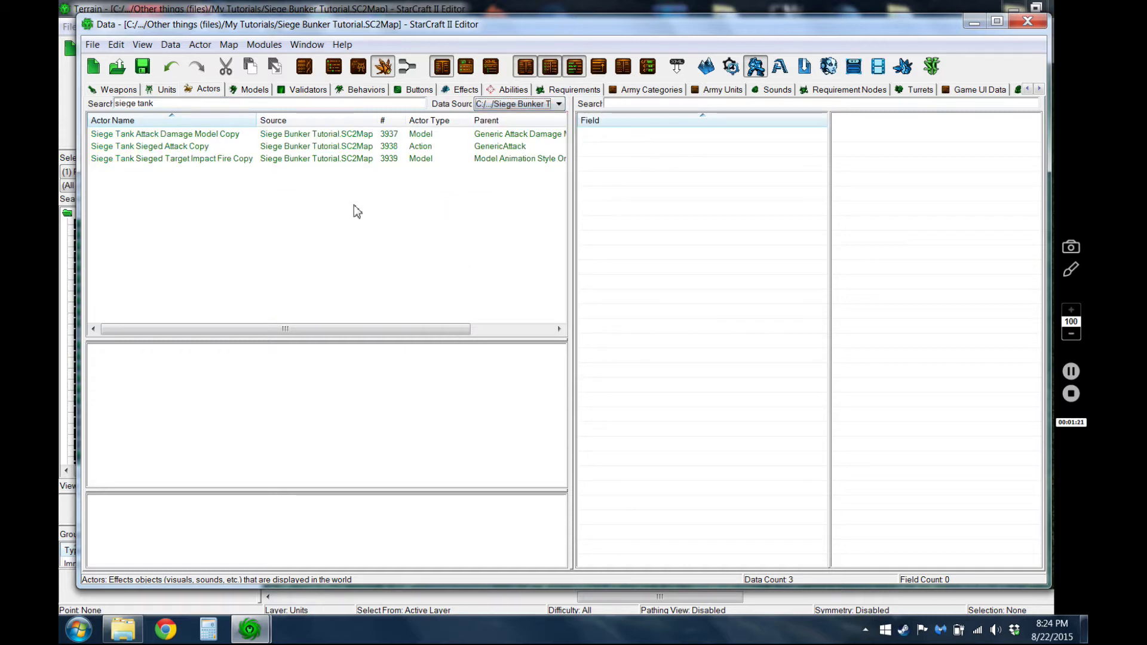
pyautogui.moveTo(157, 104); pyautogui.dragTo(62, 111)
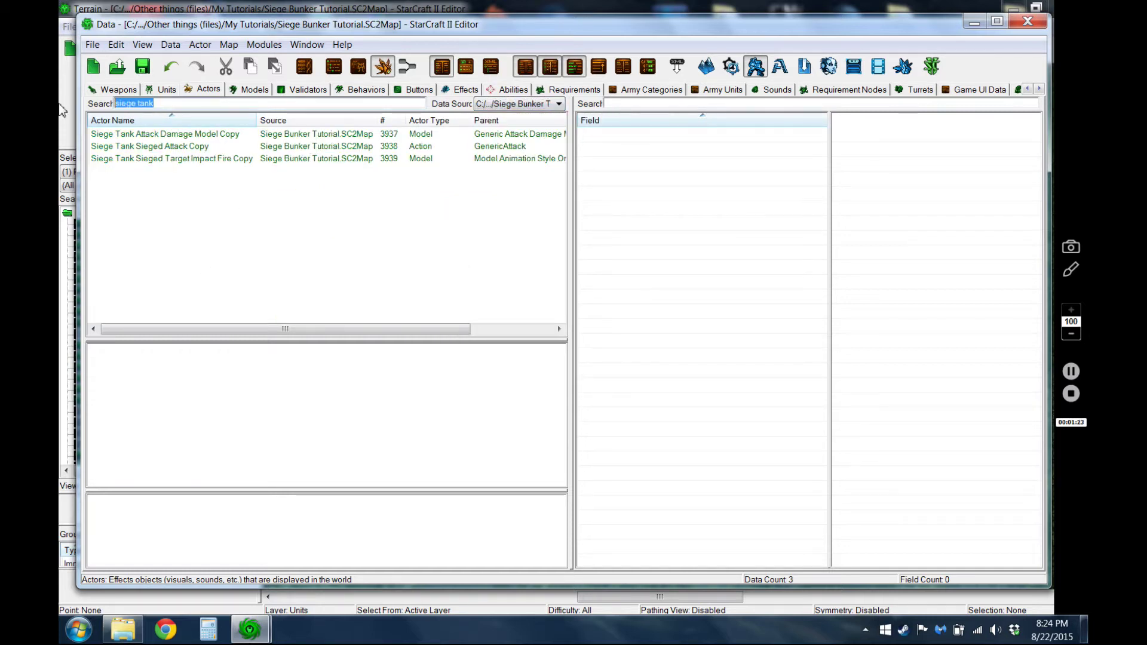
pyautogui.press('BackSpace')
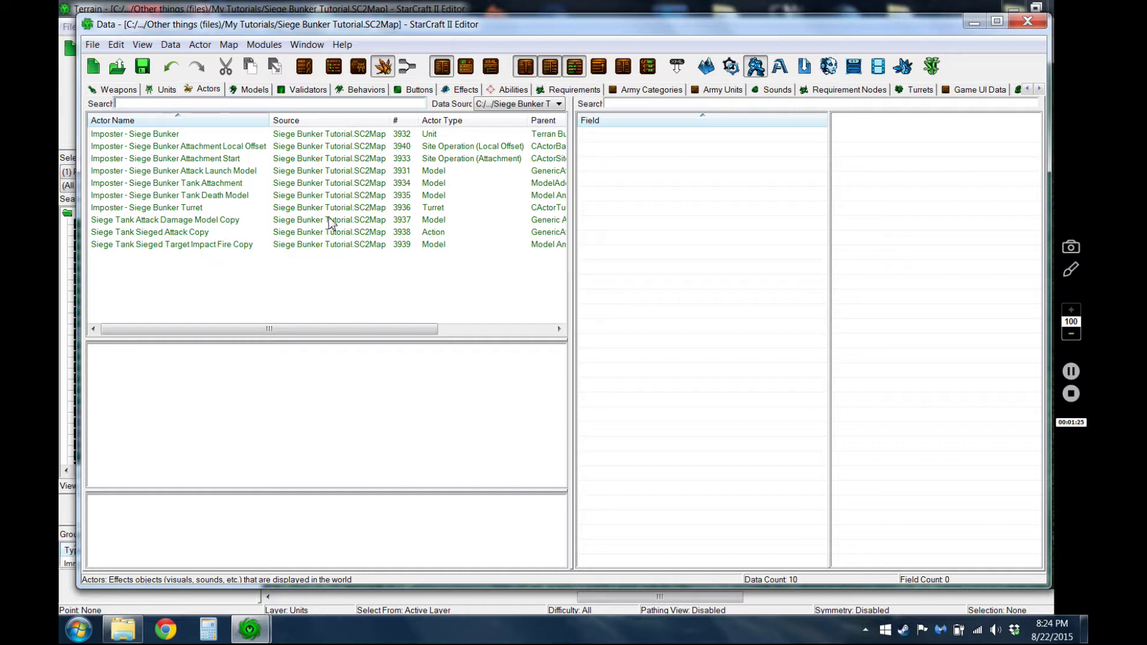
# Inspect the fields of the Siege Bunker Attachment Start and Attachment Local Offset site operation actors.
pyautogui.click(427, 149)
pyautogui.click(440, 159)
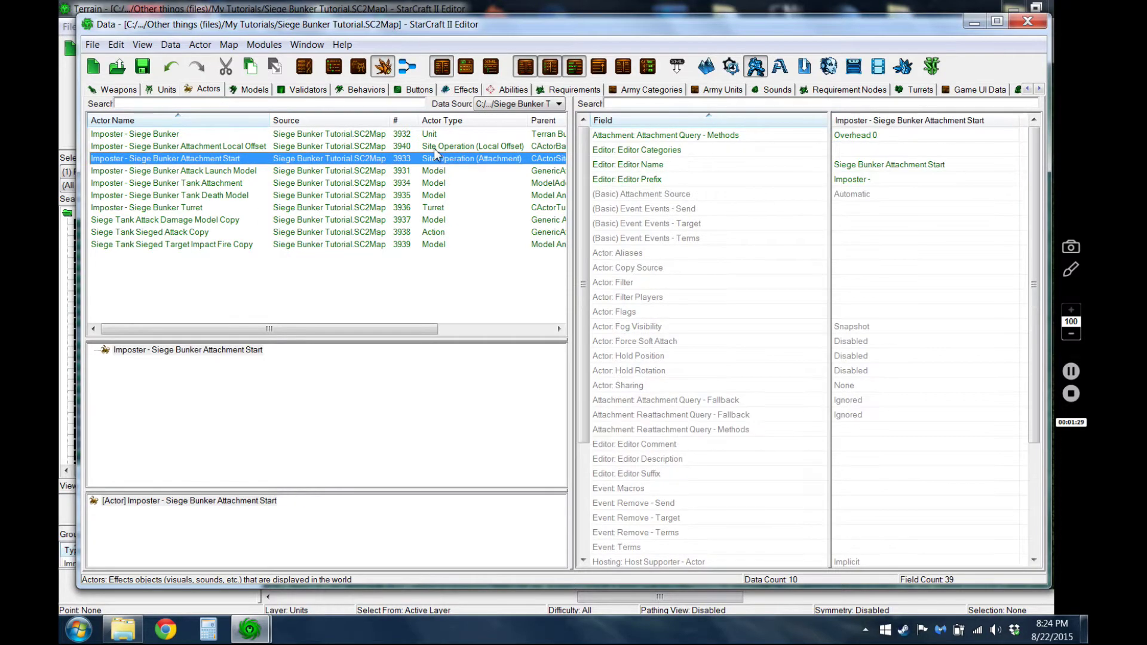
pyautogui.click(431, 147)
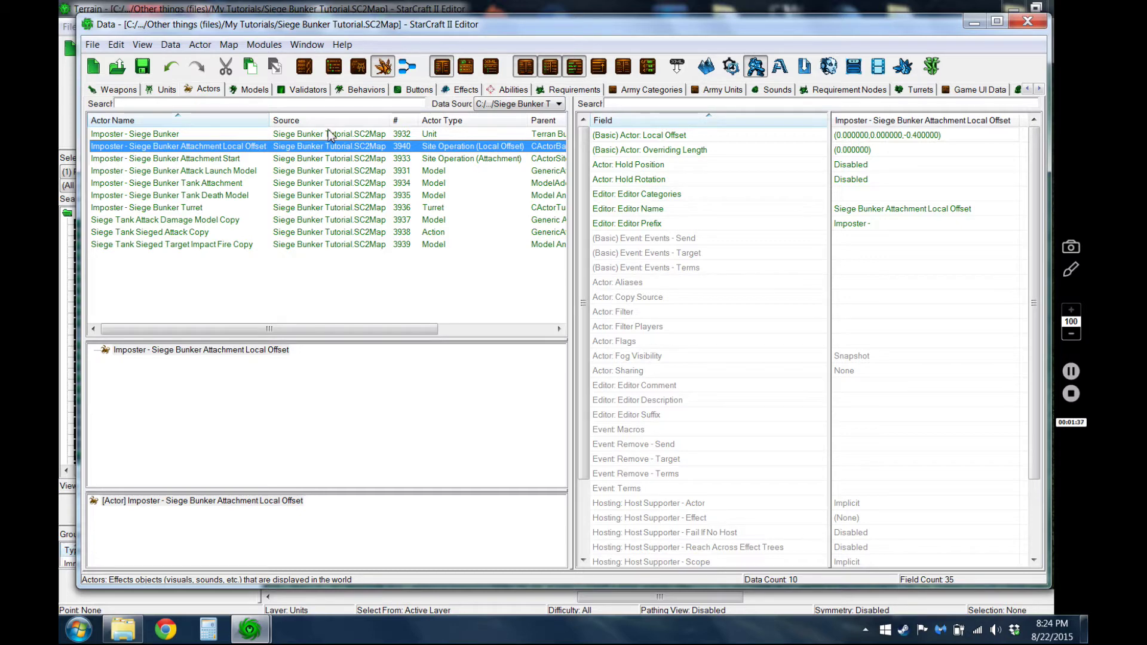
pyautogui.click(333, 159)
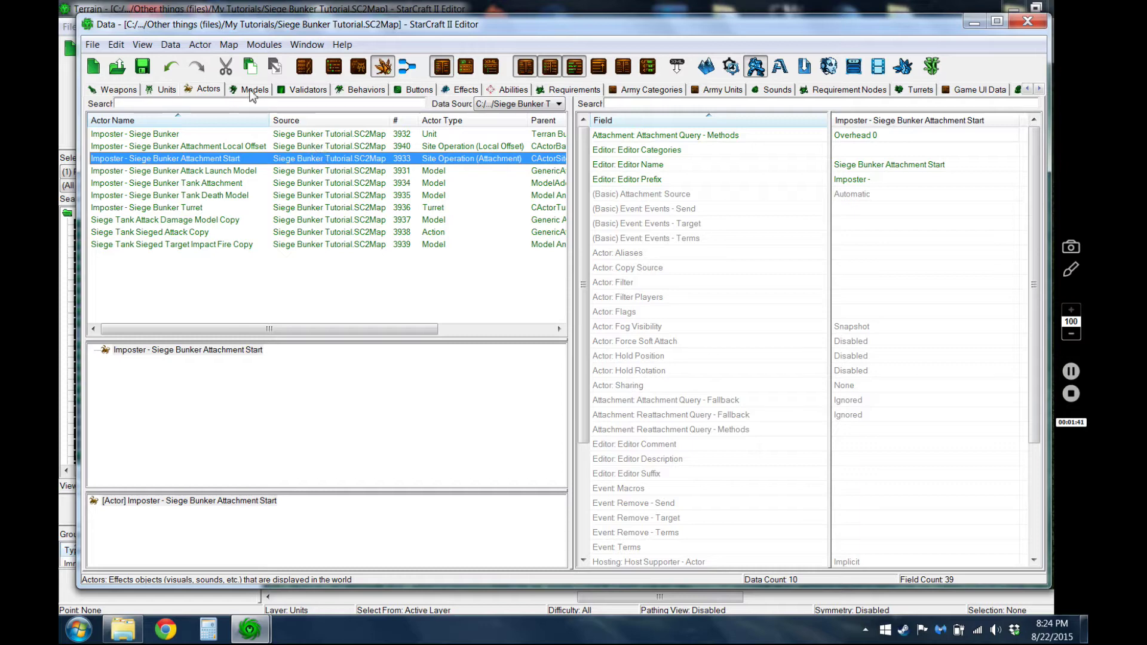
# Search the models for "bunker" with the data source set to All Data.
pyautogui.click(250, 89)
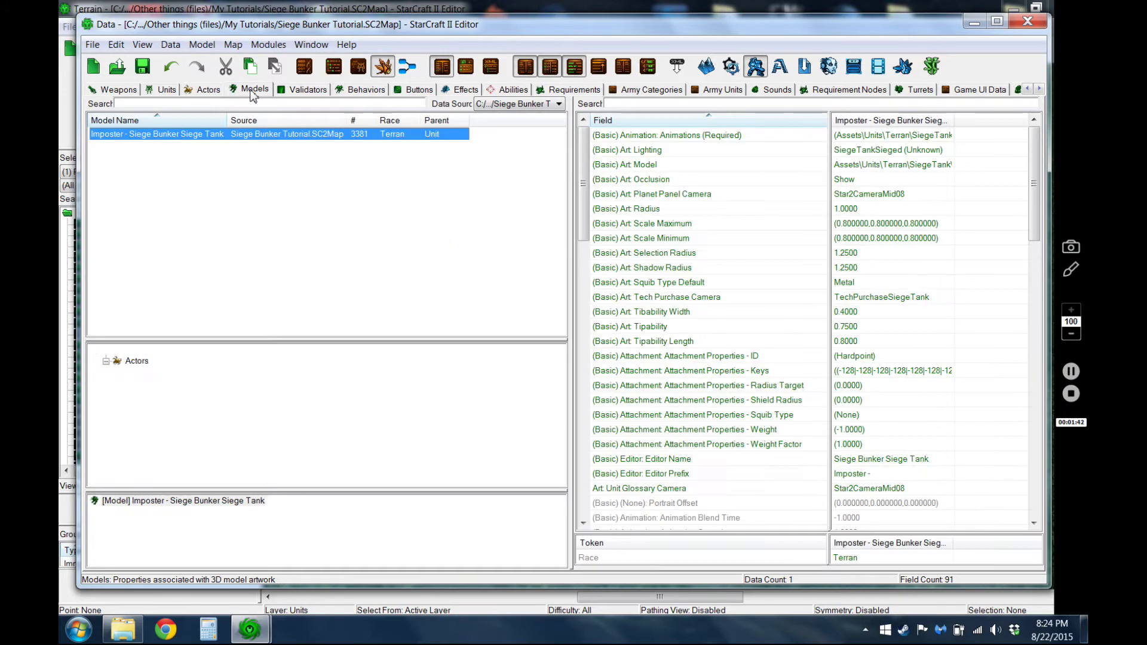
pyautogui.click(186, 103)
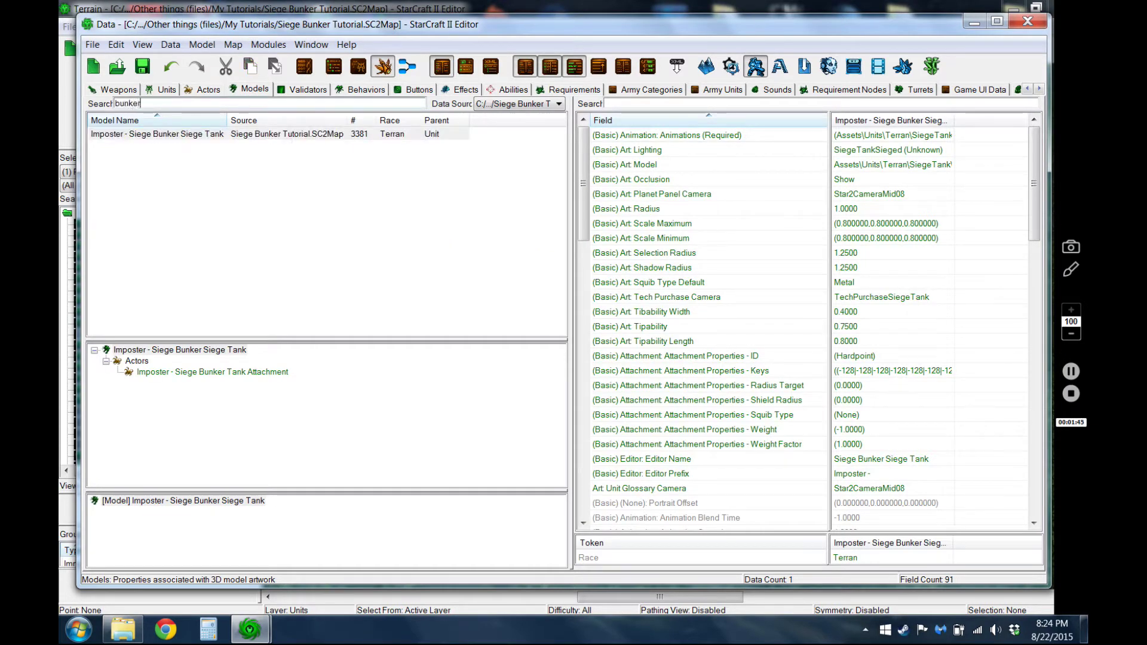
pyautogui.click(517, 105)
pyautogui.click(508, 114)
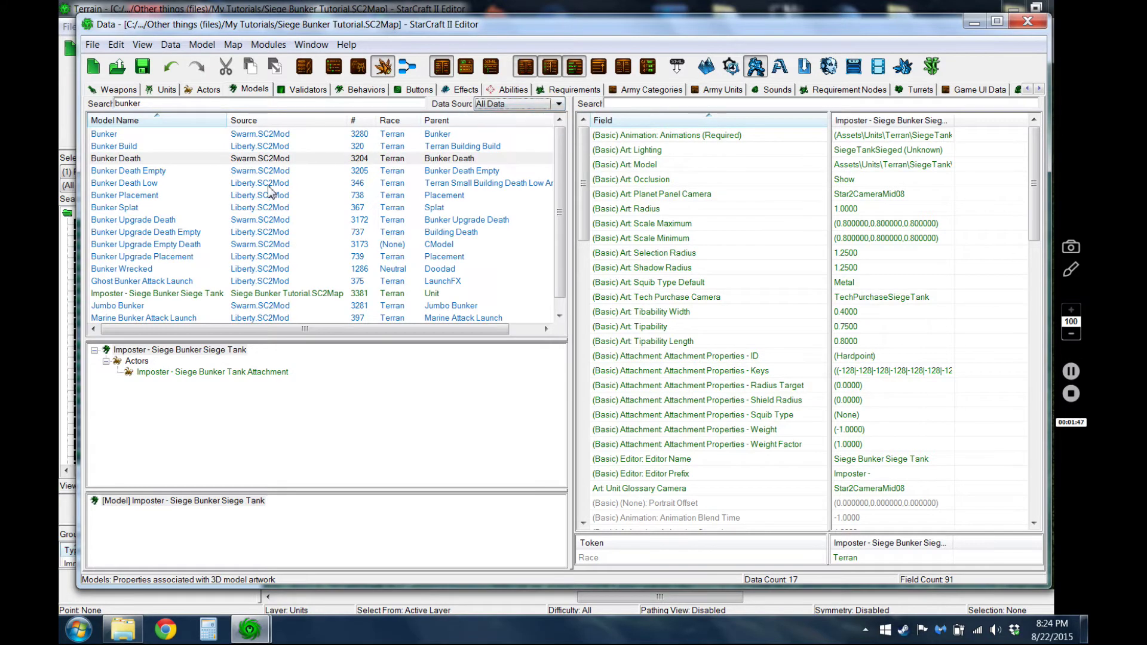
# Open the Bunker model's art file and view it in the Cutscene Editor.
pyautogui.click(111, 136)
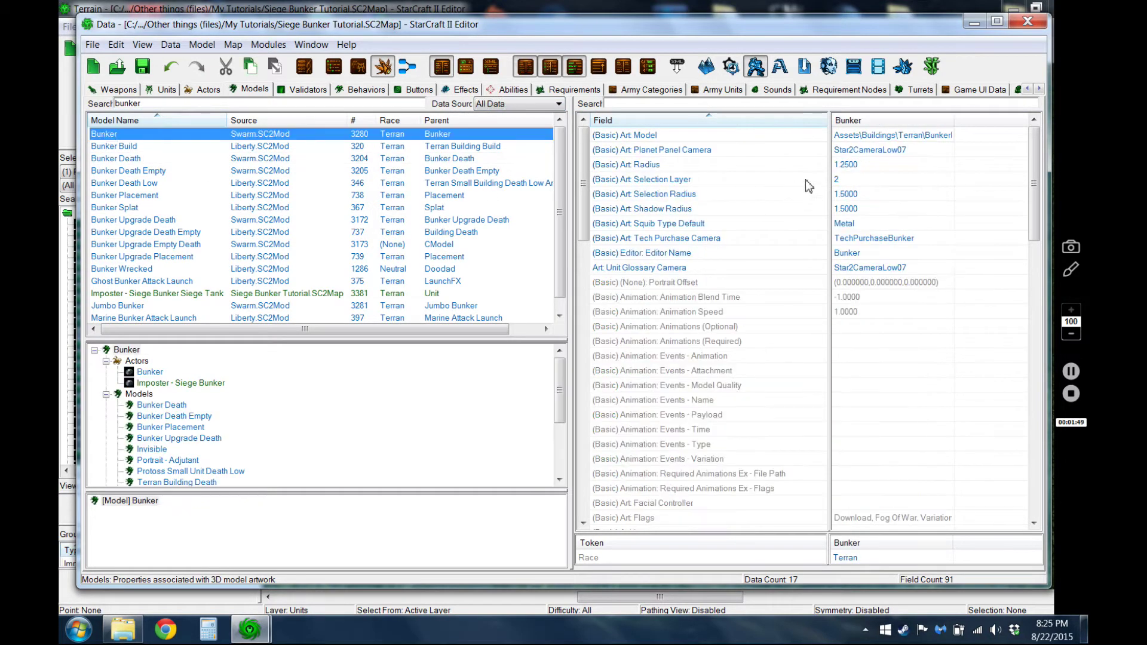
pyautogui.click(862, 137)
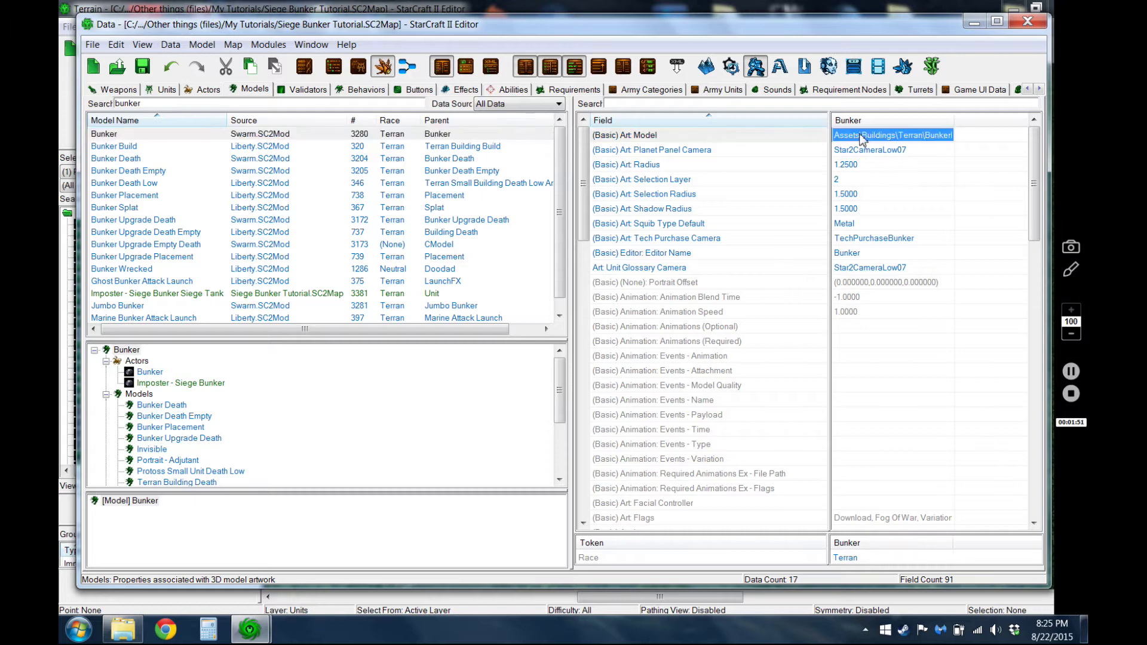
pyautogui.doubleClick(861, 137)
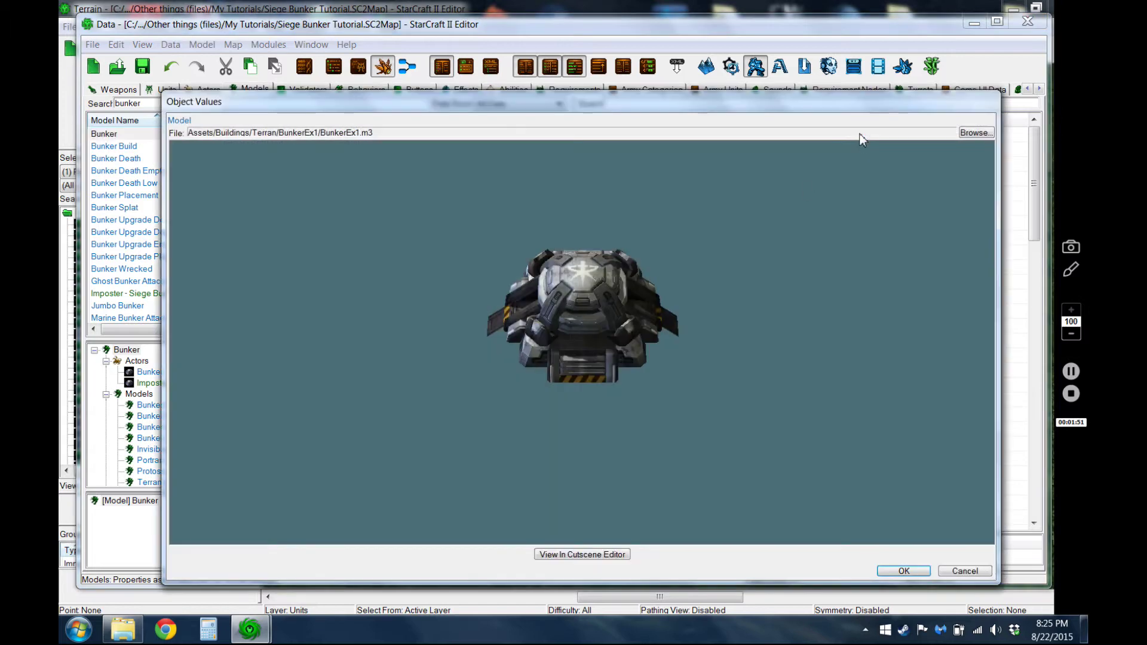
pyautogui.click(588, 555)
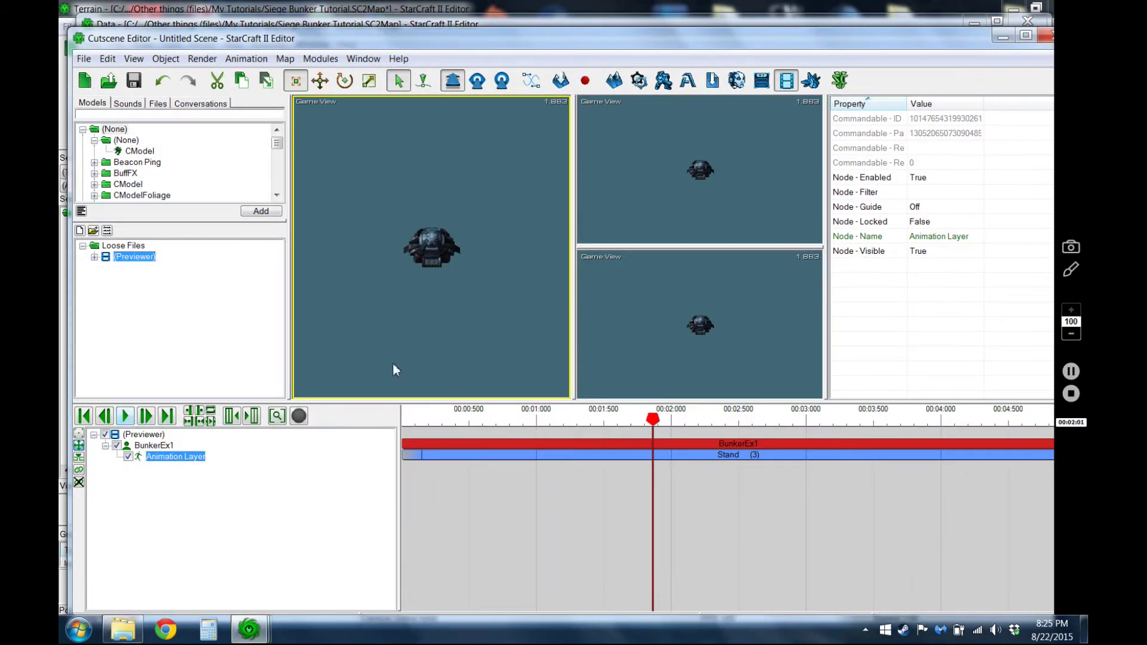
# Show the attachment points on the BunkerEx1 model and examine them from a closer, angled view.
pyautogui.click(202, 58)
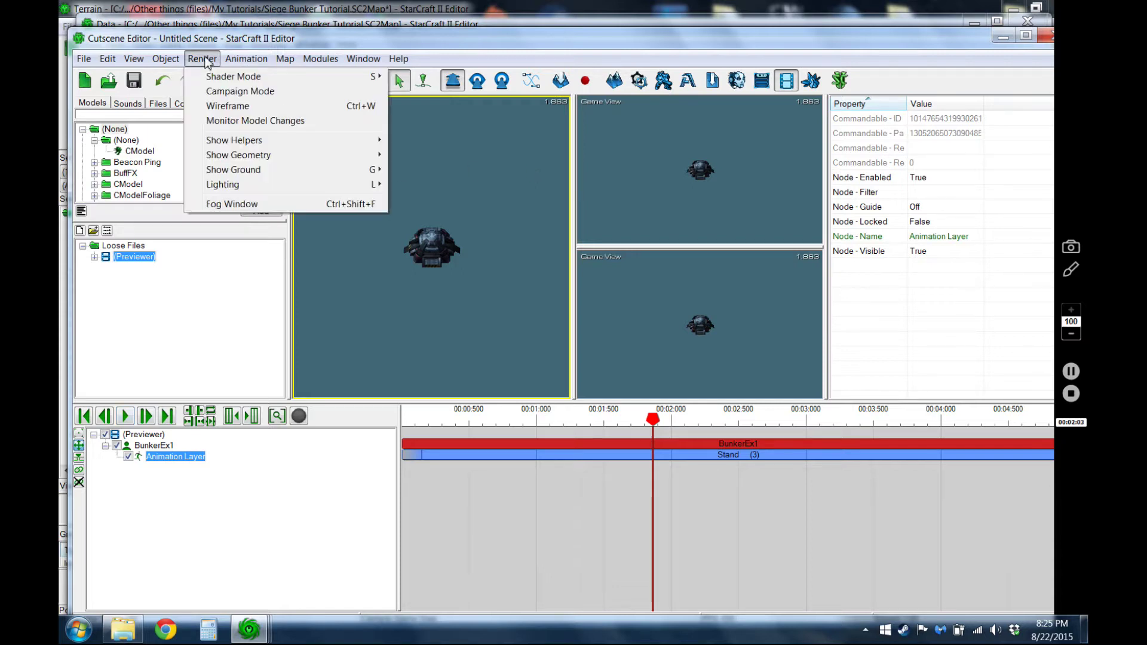
pyautogui.moveTo(307, 157)
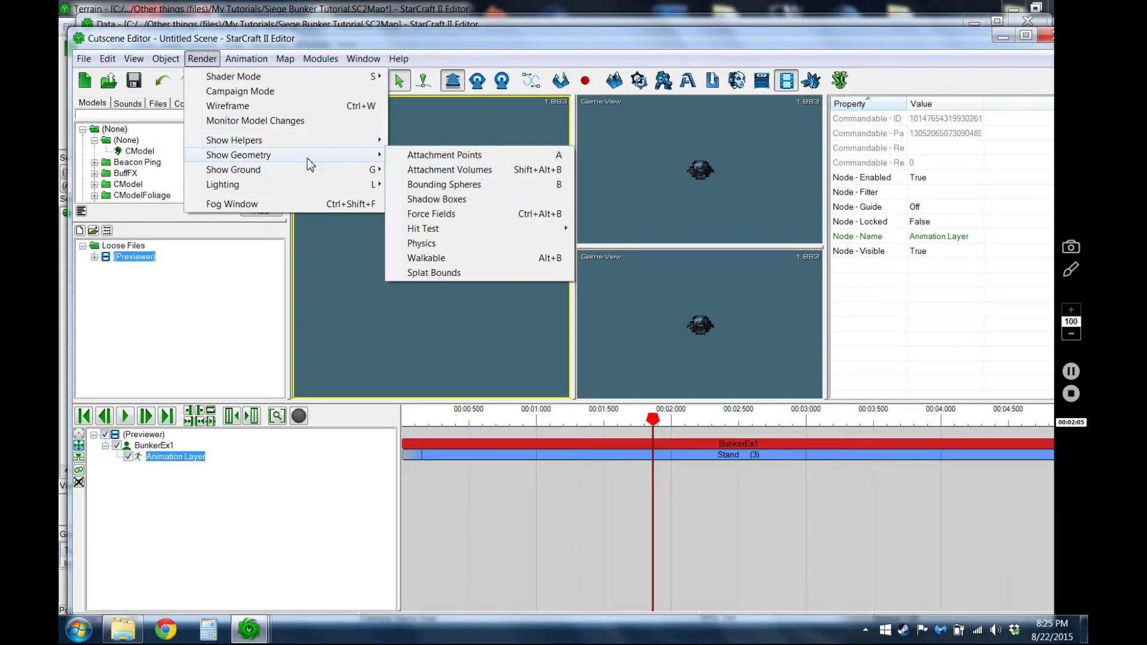
pyautogui.click(441, 157)
pyautogui.click(446, 198)
pyautogui.scroll(5, 454, 223)
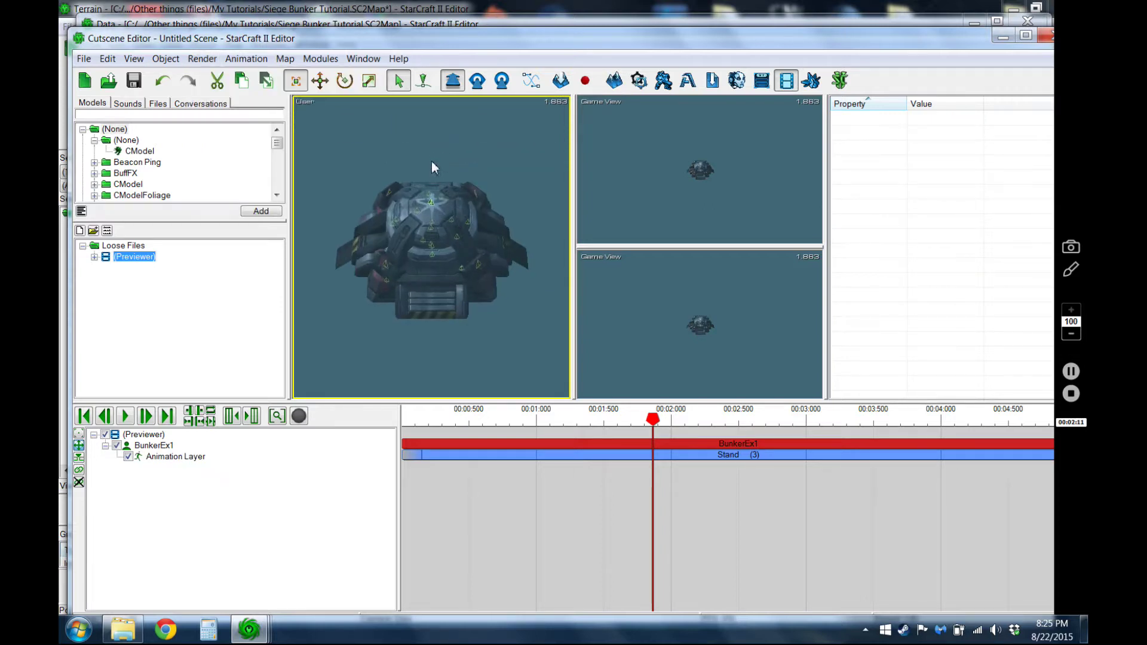
pyautogui.moveTo(431, 160); pyautogui.dragTo(494, 144, button='middle')
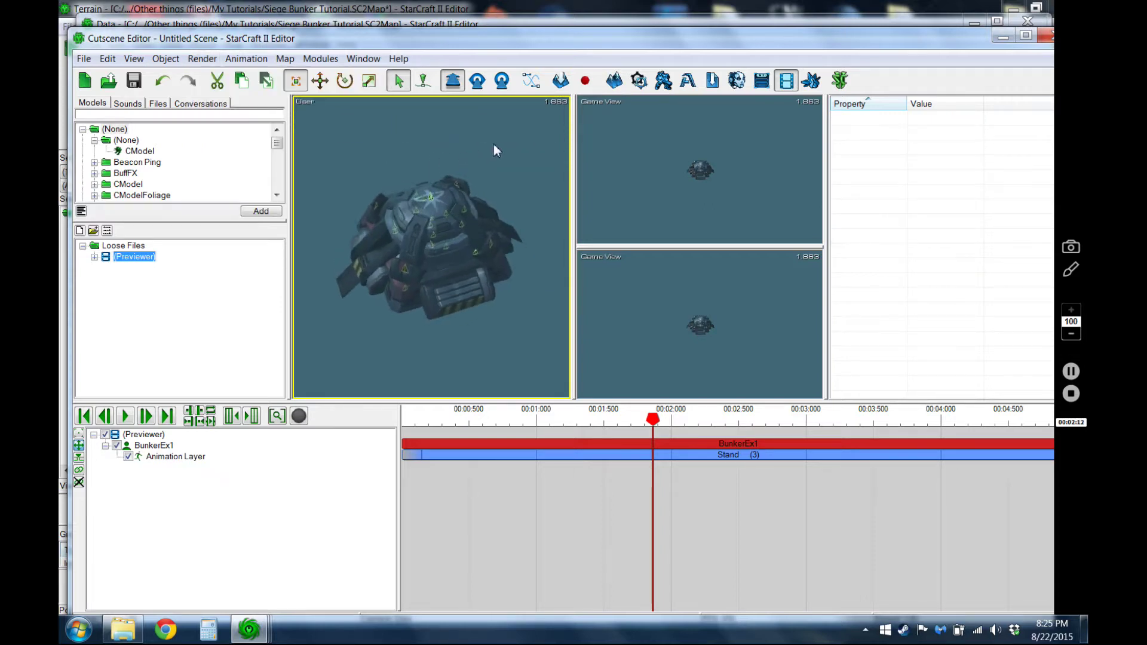
# Open the model data of BunkerEx1 and look through its attachment points, including the Ref_Damage and Ref_Target entries.
pyautogui.doubleClick(479, 200)
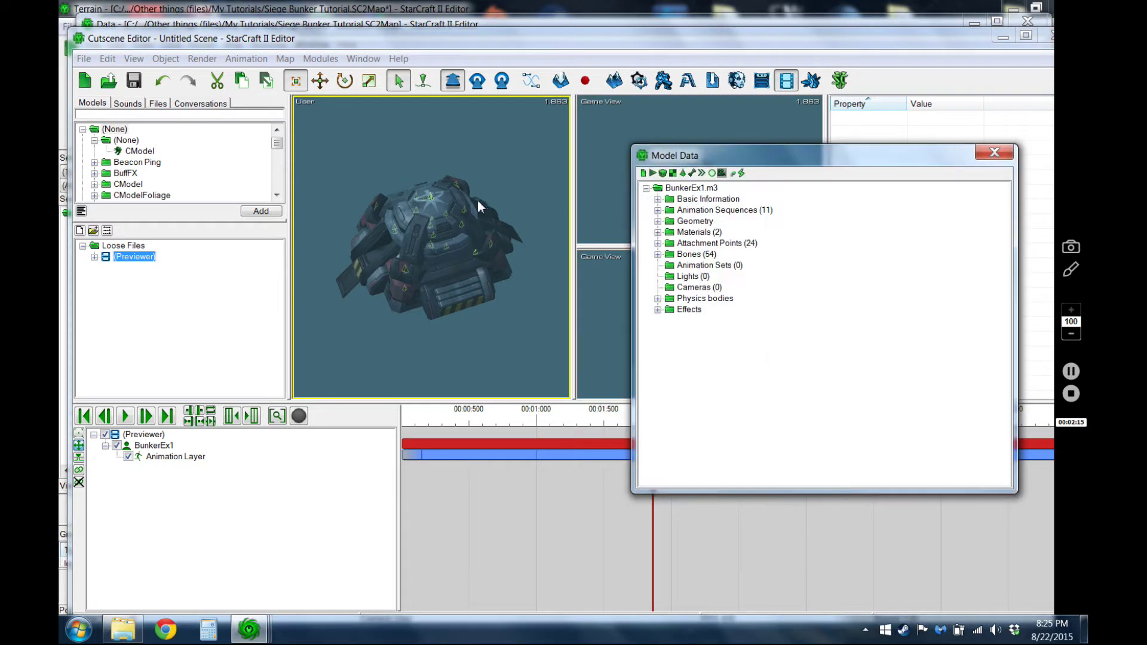
pyautogui.click(657, 243)
pyautogui.click(712, 222)
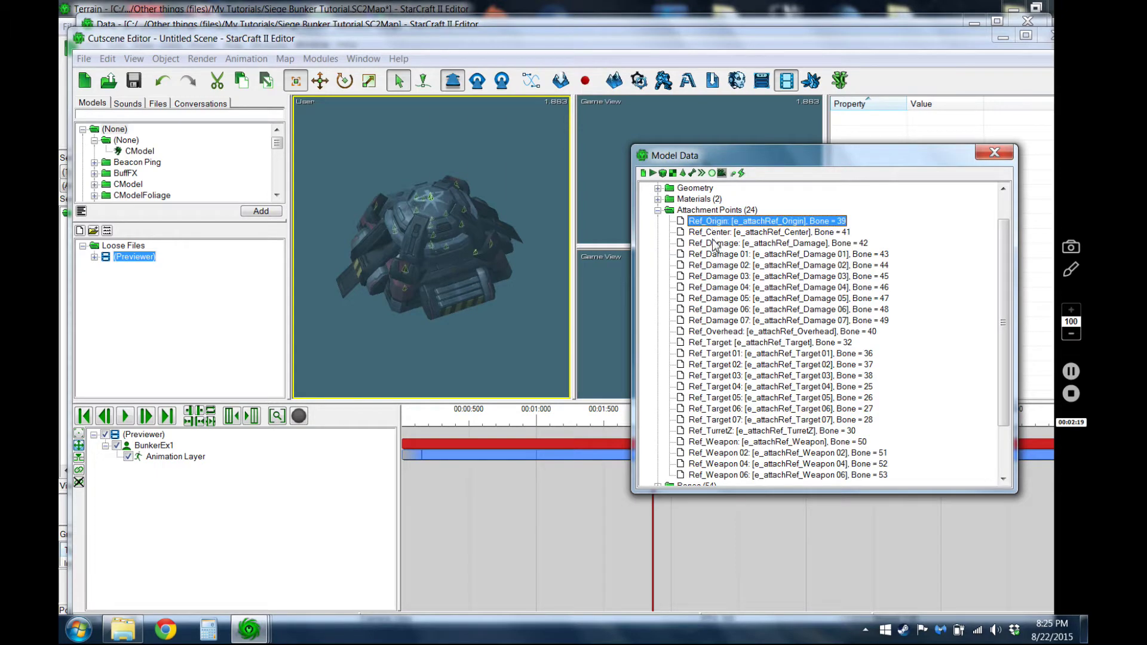
pyautogui.click(715, 244)
pyautogui.click(715, 276)
pyautogui.click(737, 321)
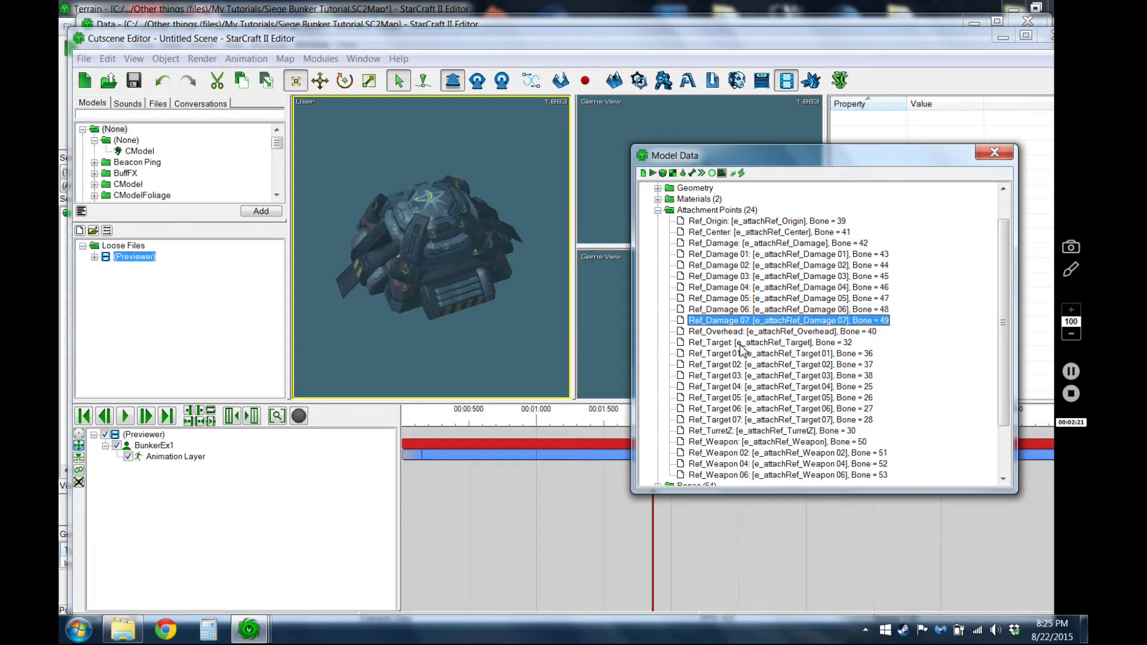
pyautogui.click(759, 409)
pyautogui.click(760, 321)
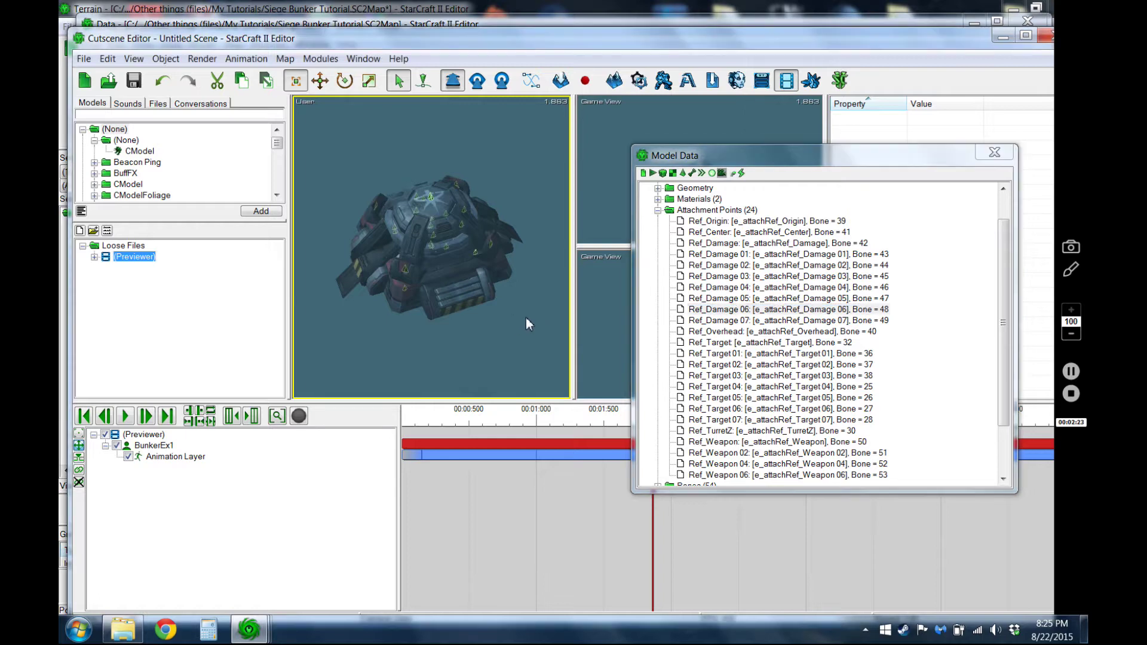
pyautogui.click(766, 376)
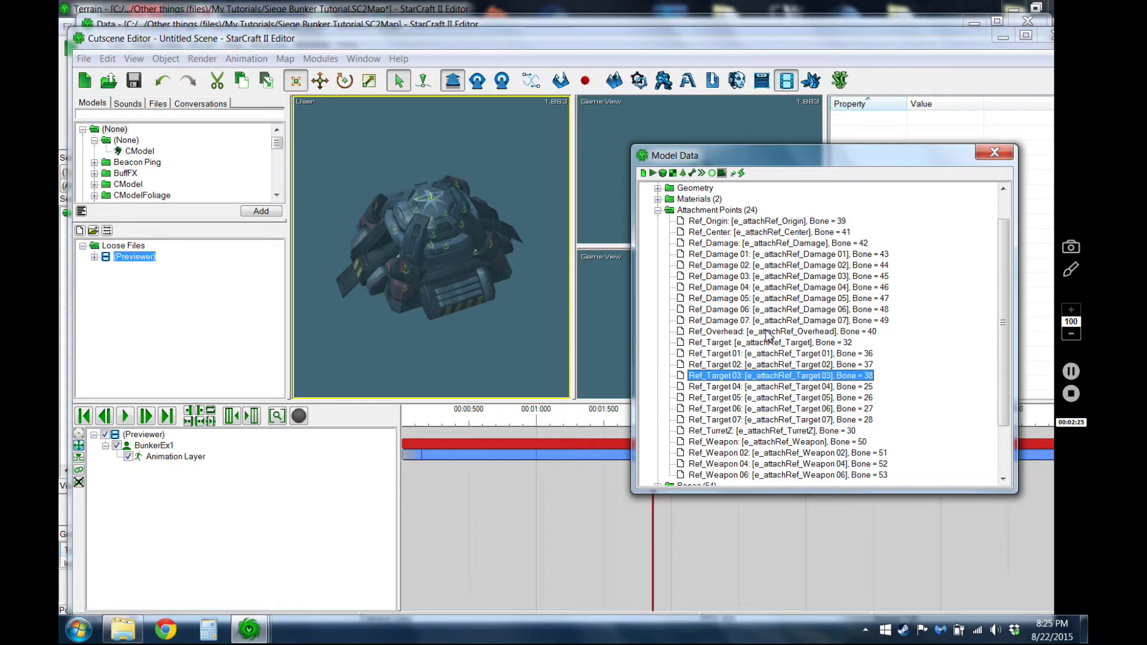
# Compare the Ref_Overhead attachment point with the Damage and Target points on the bunker model.
pyautogui.click(433, 220)
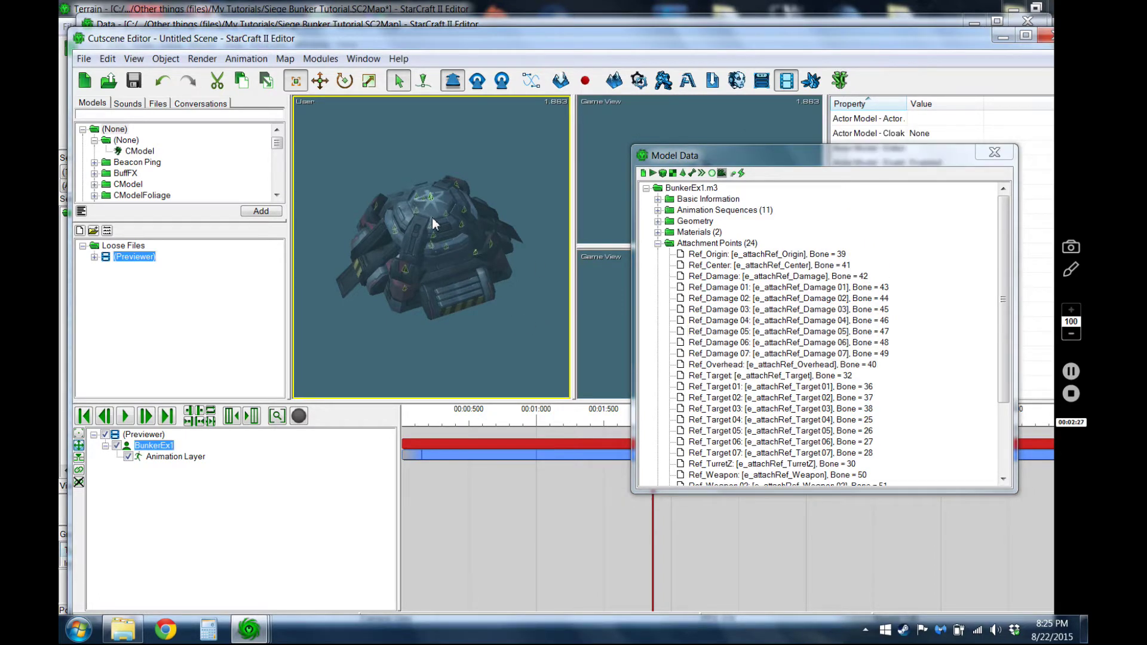
pyautogui.click(794, 364)
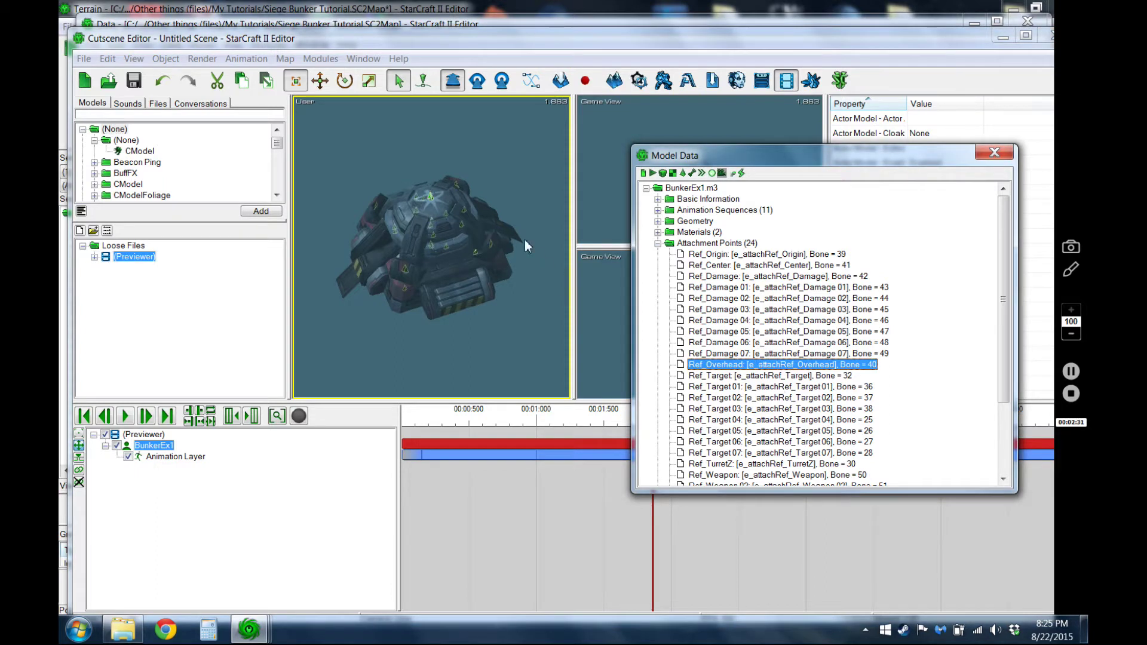
pyautogui.click(776, 331)
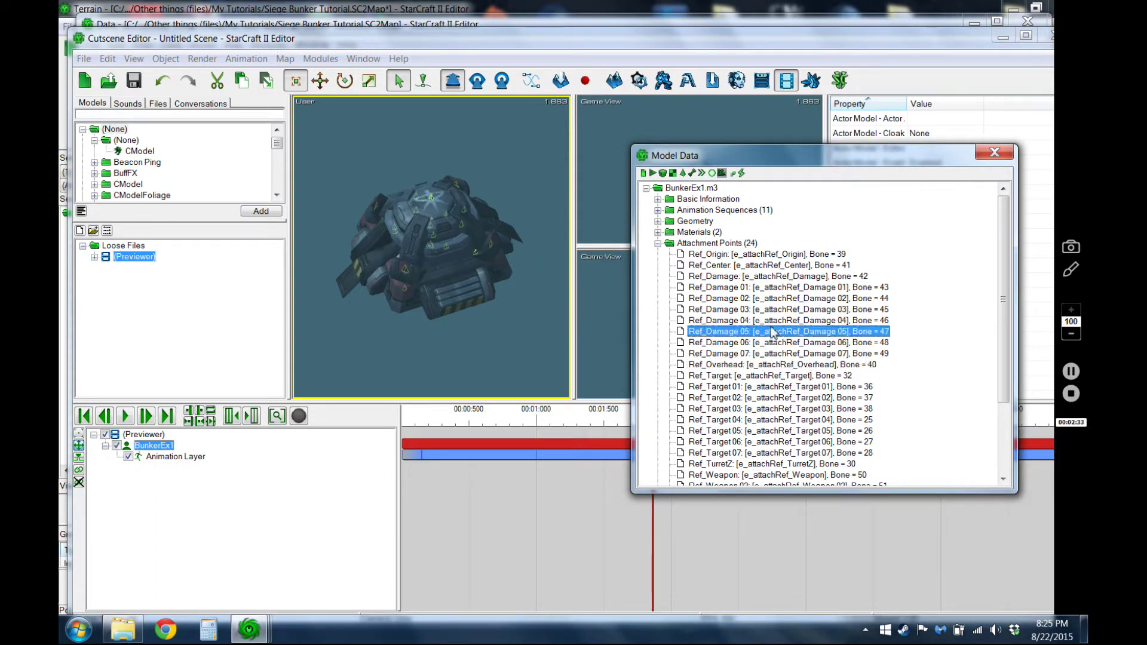
pyautogui.click(744, 296)
pyautogui.click(726, 365)
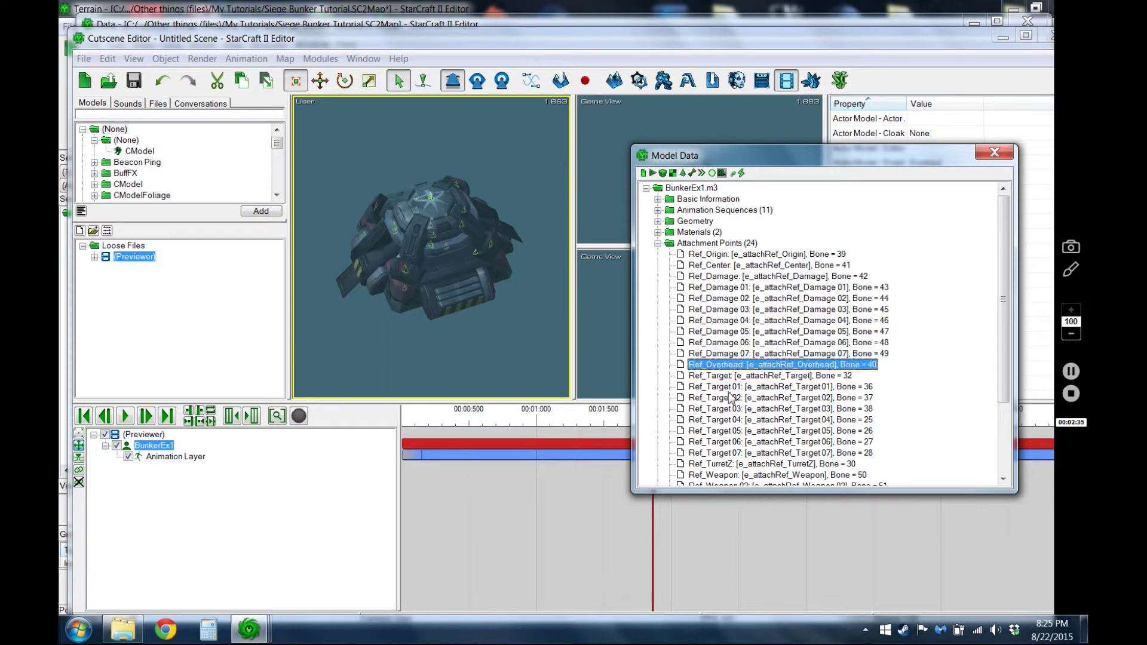
pyautogui.click(726, 429)
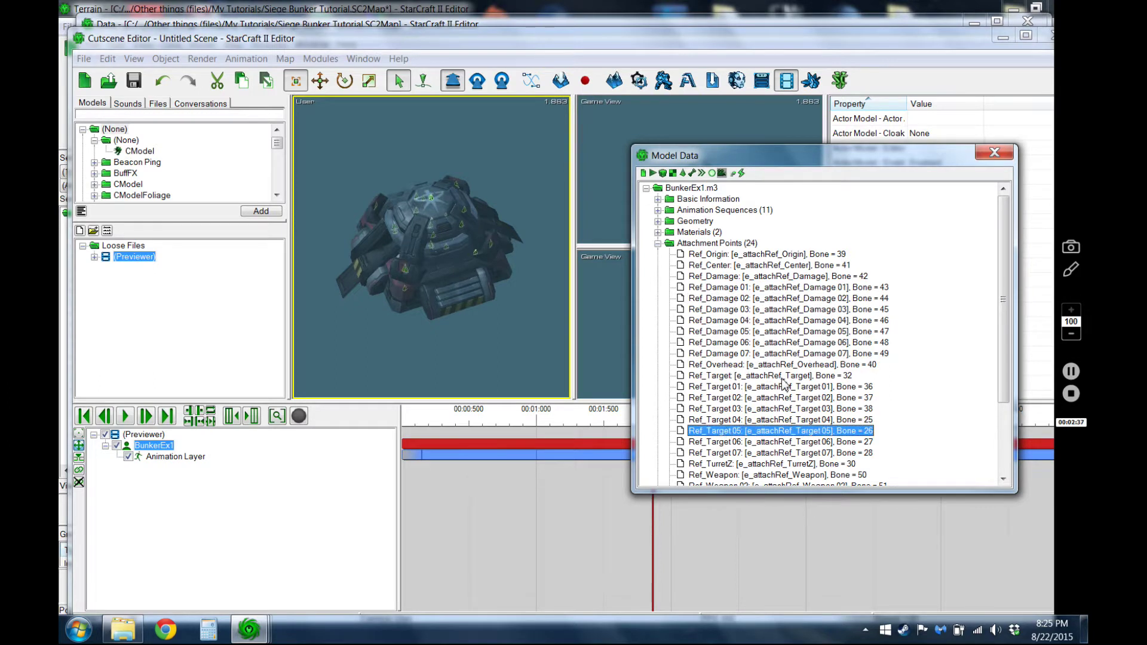
pyautogui.click(767, 365)
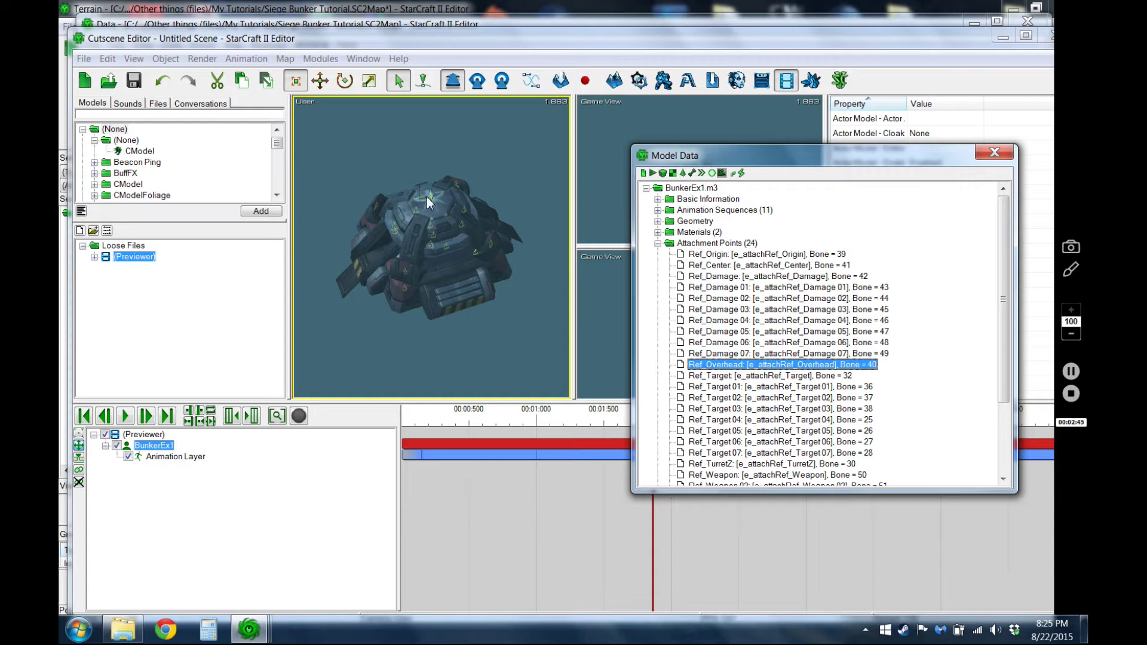
# Close the model data and the Cutscene Editor, and leave the Bunker's model value without applying changes.
pyautogui.click(994, 154)
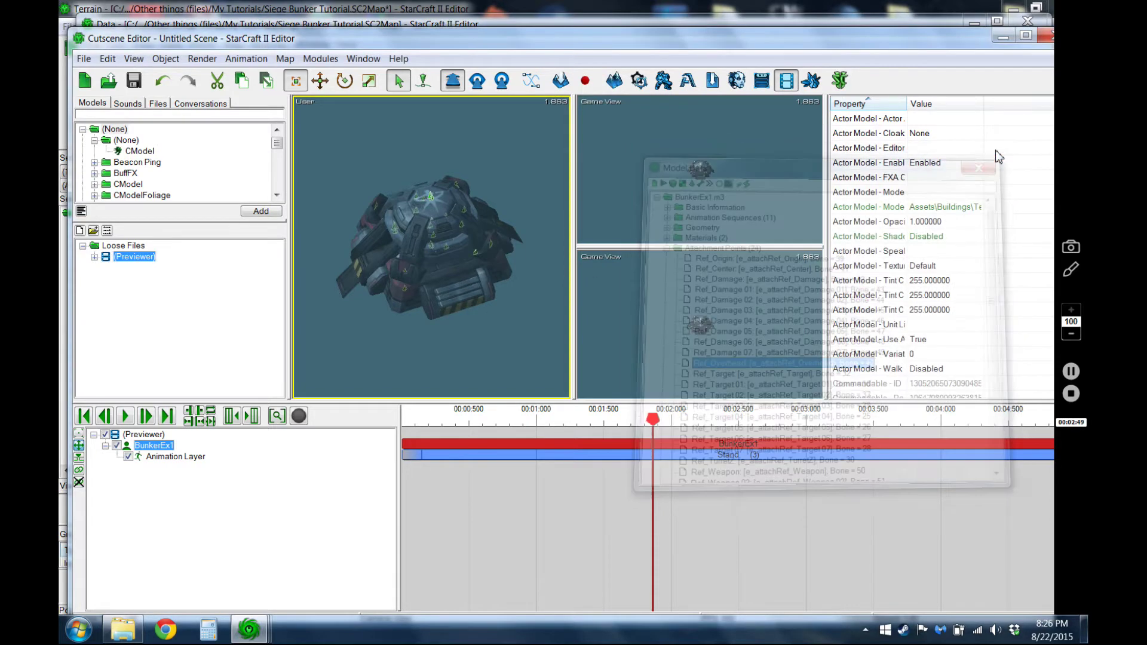
pyautogui.click(1050, 39)
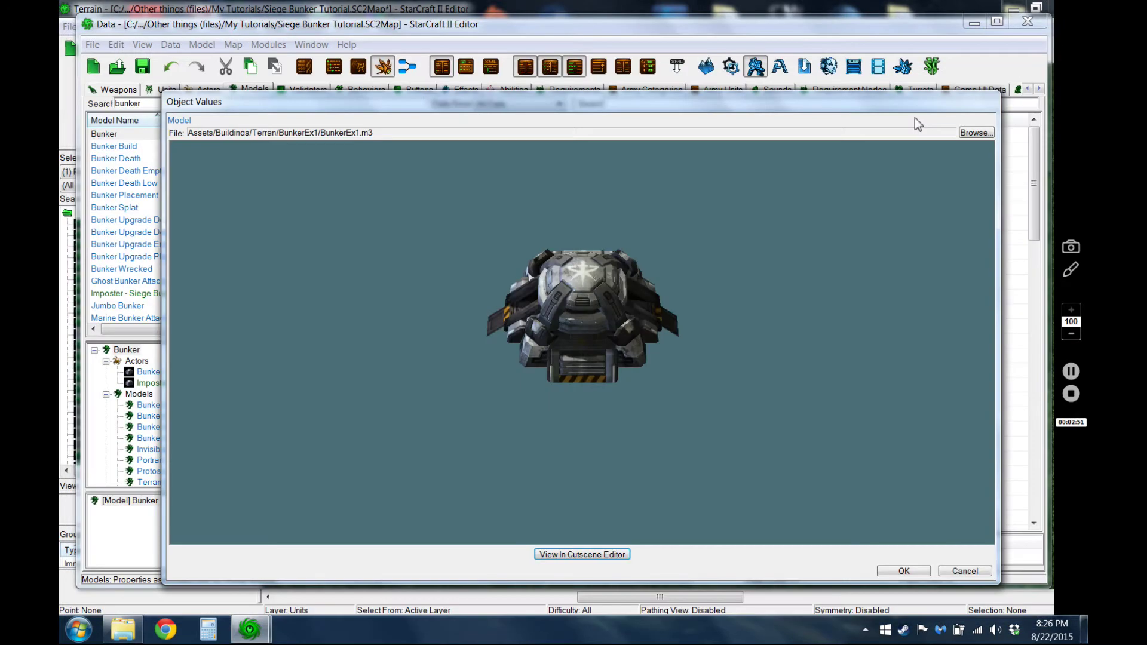
pyautogui.click(983, 571)
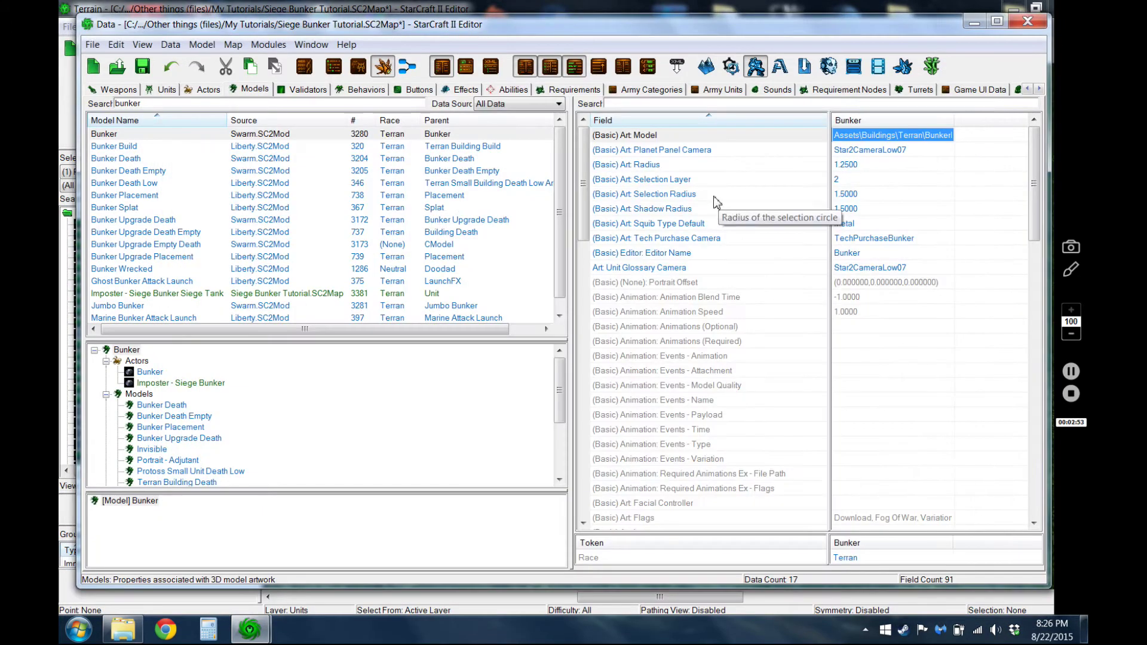
# Return to the actors, limit the data source to the Siege Bunker Tutorial map and clear the search text.
pyautogui.click(203, 89)
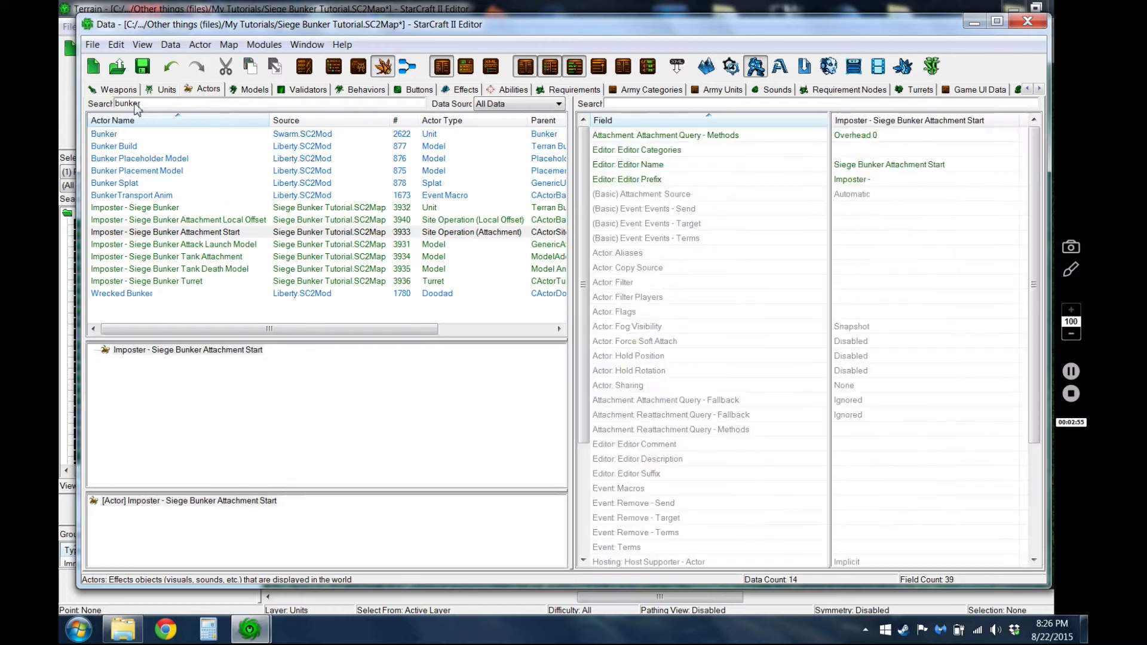
pyautogui.click(520, 104)
pyautogui.click(513, 157)
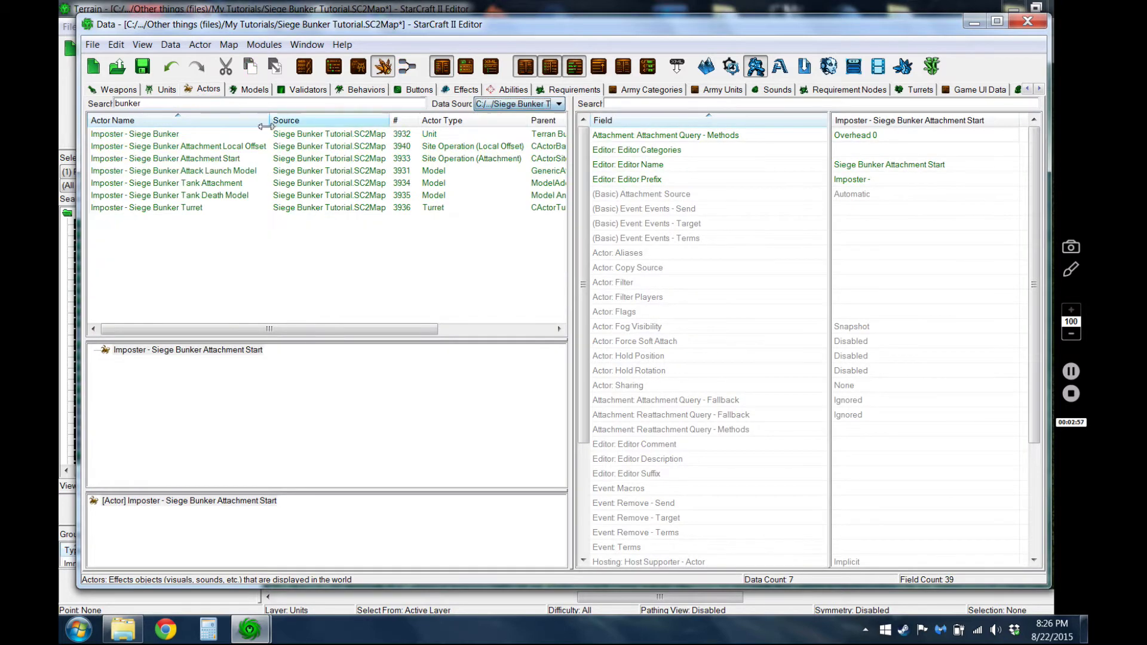
pyautogui.moveTo(146, 103); pyautogui.dragTo(81, 104)
pyautogui.press('BackSpace')
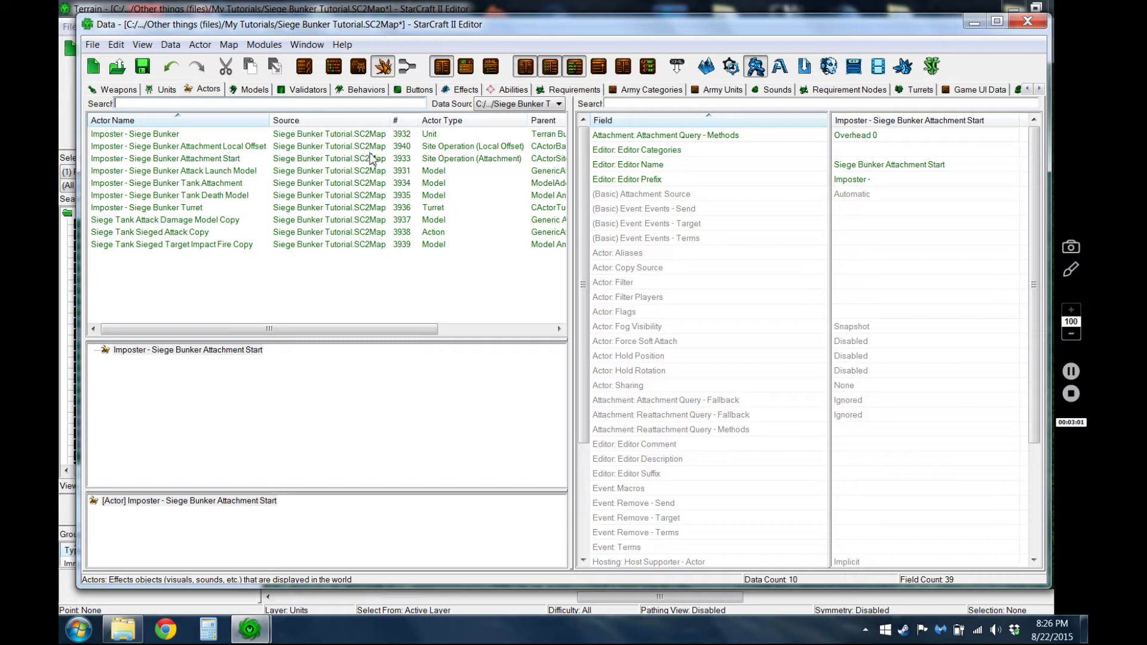
# Start a new actor of type Site Operation (Attachment) and cancel its creation.
pyautogui.click(238, 160)
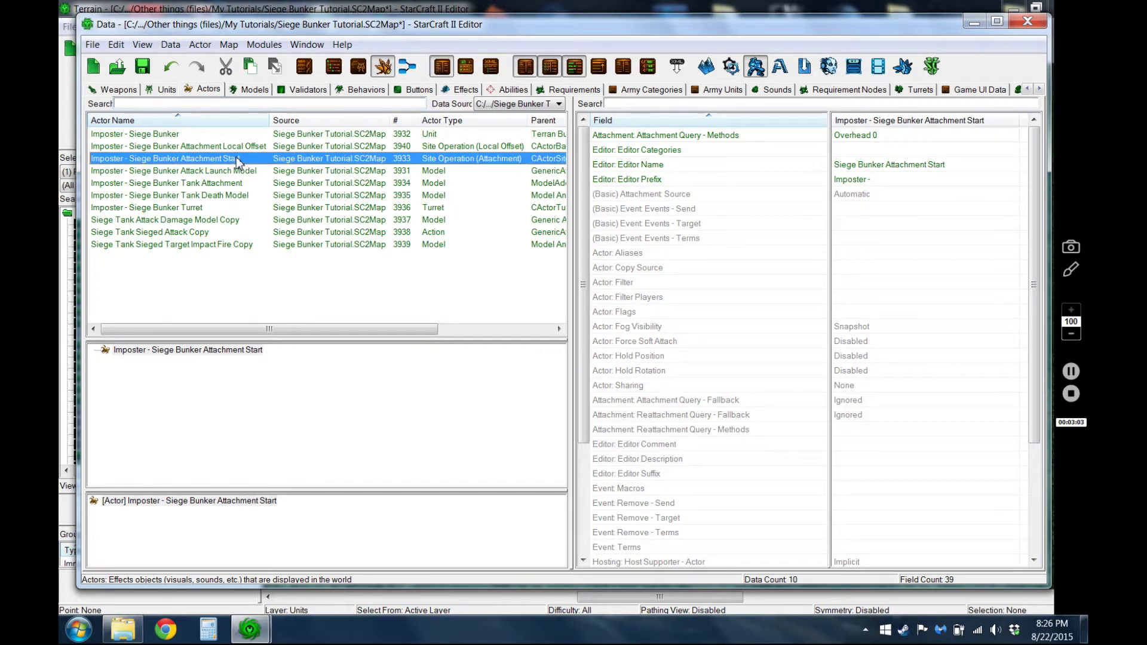
pyautogui.rightClick(238, 160)
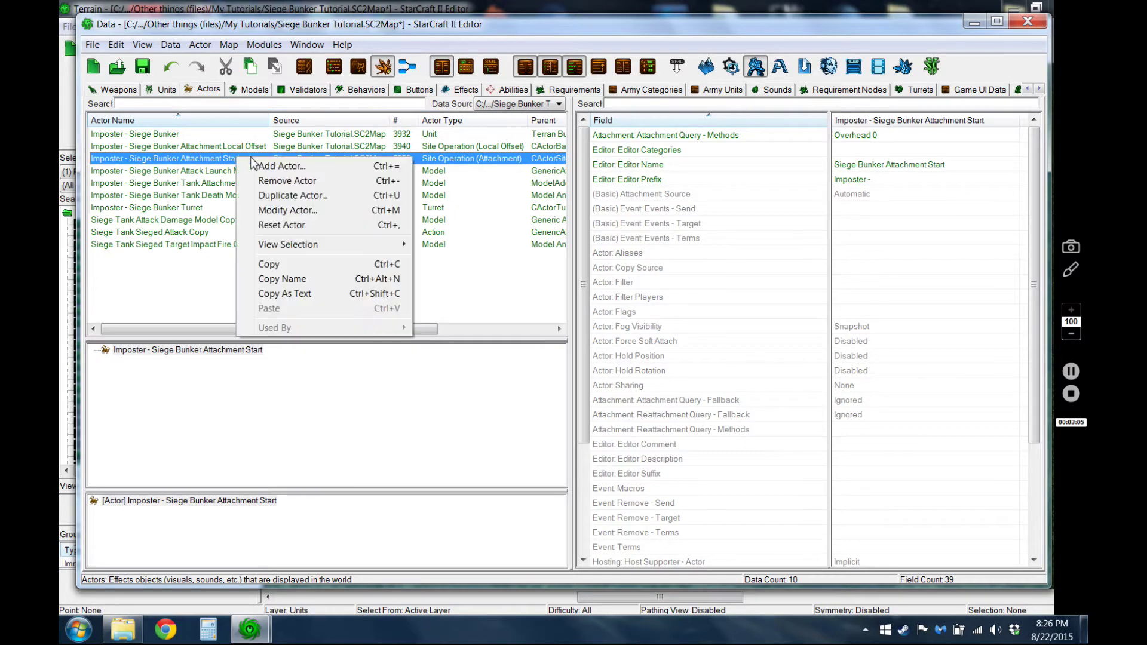
pyautogui.click(255, 163)
pyautogui.click(361, 167)
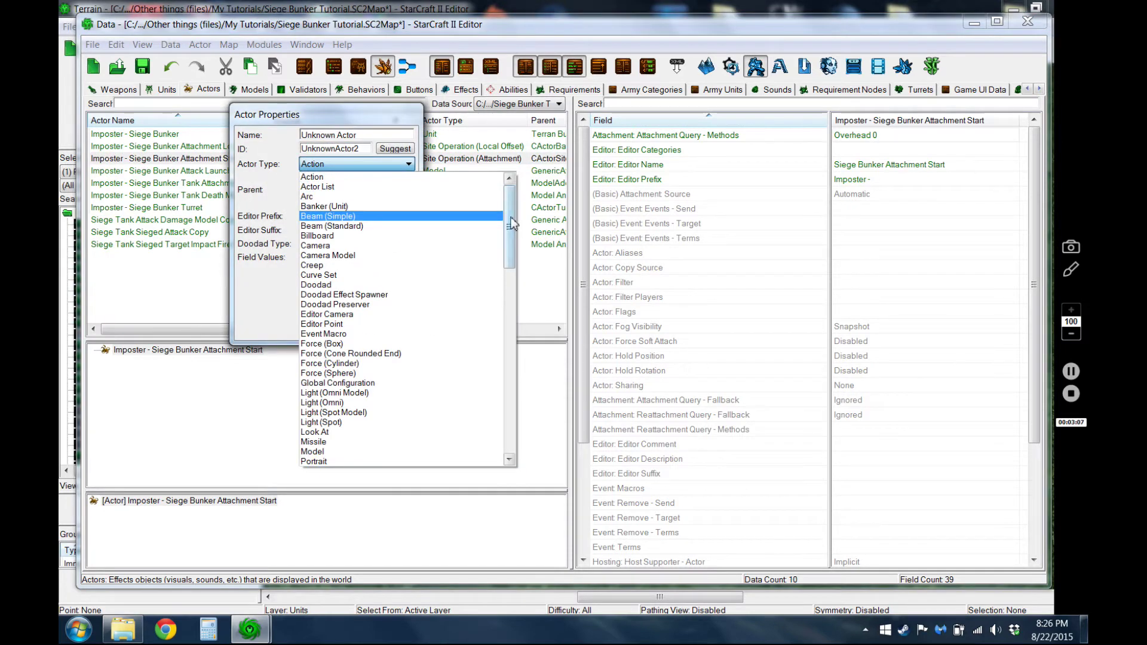
pyautogui.moveTo(513, 230); pyautogui.dragTo(515, 365)
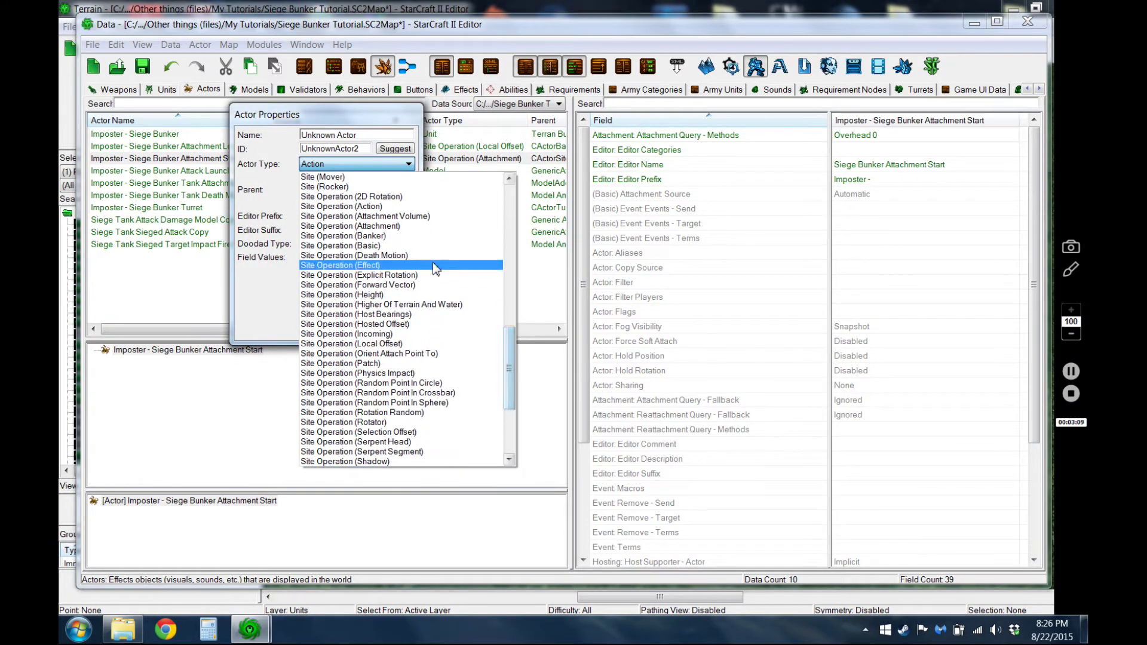
pyautogui.click(397, 226)
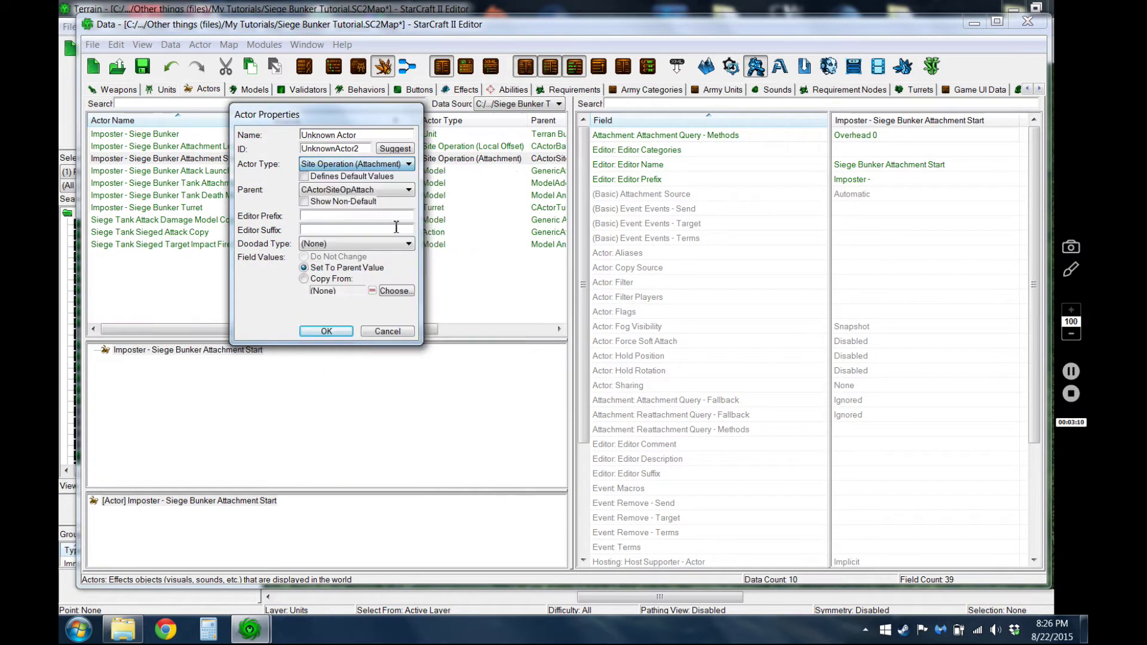
pyautogui.click(386, 330)
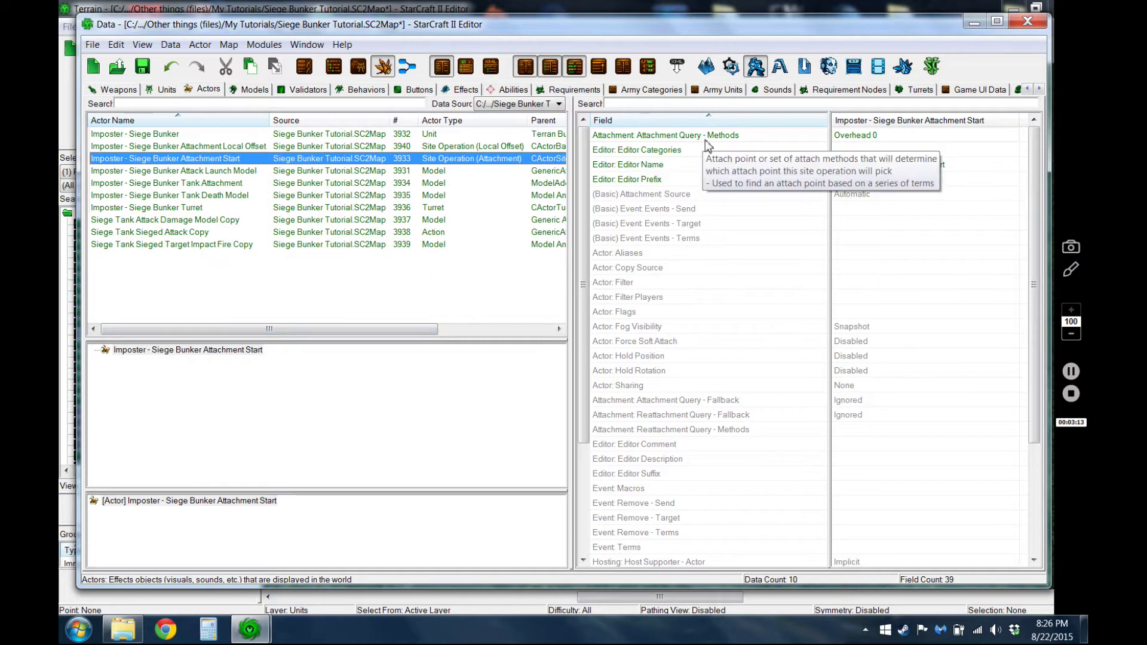
# View the Attachment Query - Methods value of the Siege Bunker Attachment Start actor and close it without changes.
pyautogui.click(866, 136)
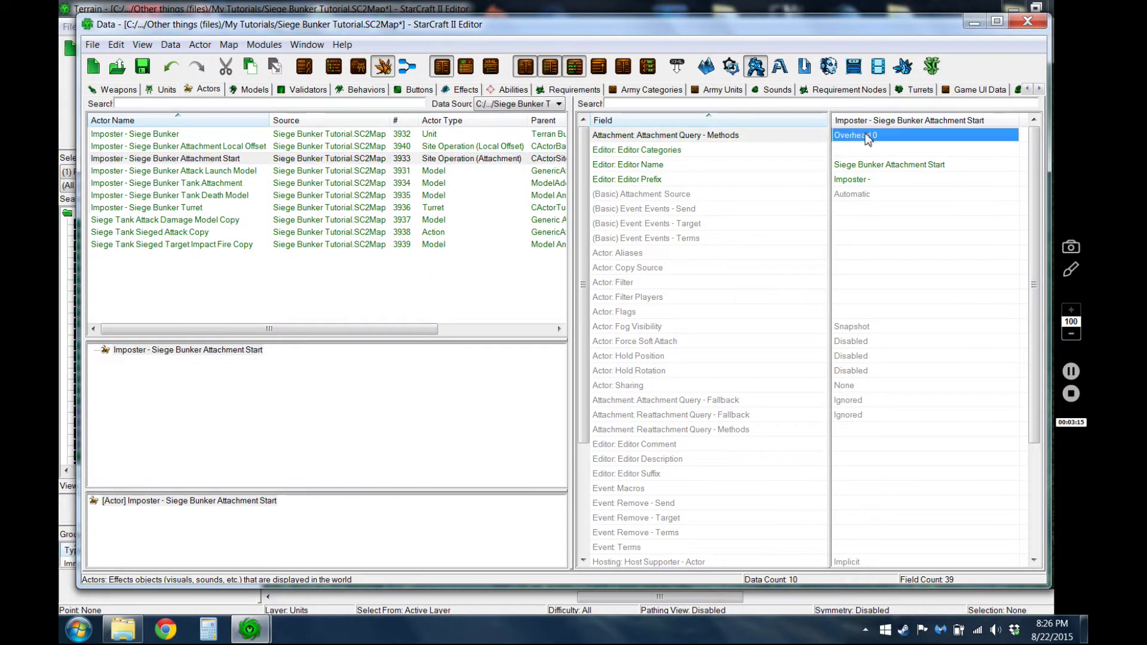
pyautogui.doubleClick(866, 137)
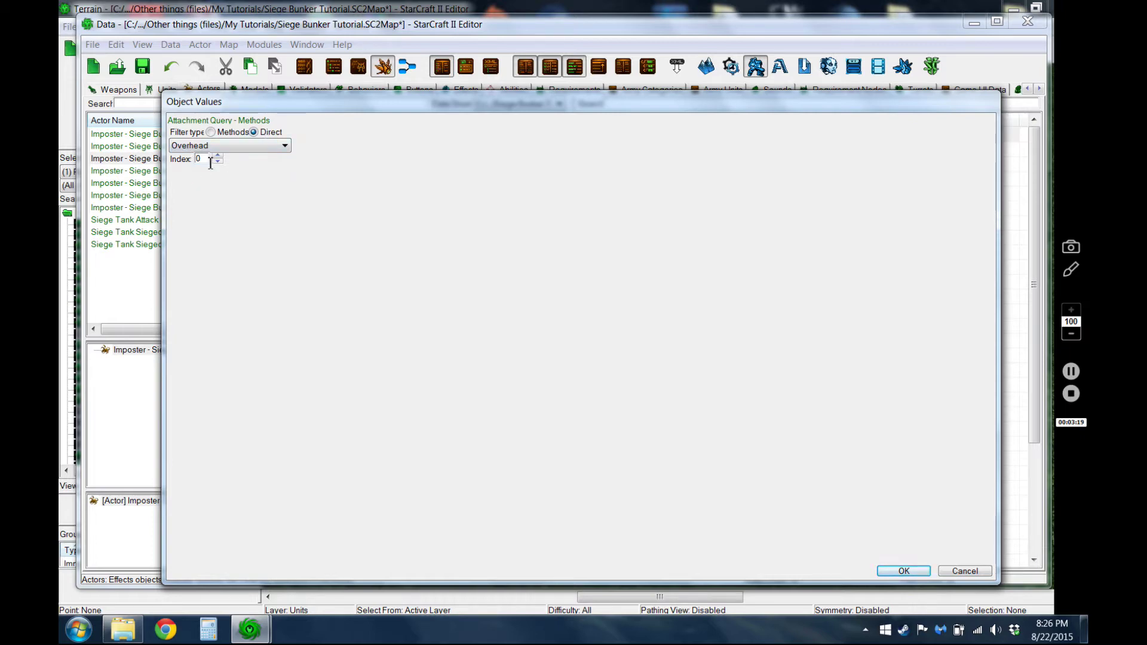
pyautogui.click(964, 569)
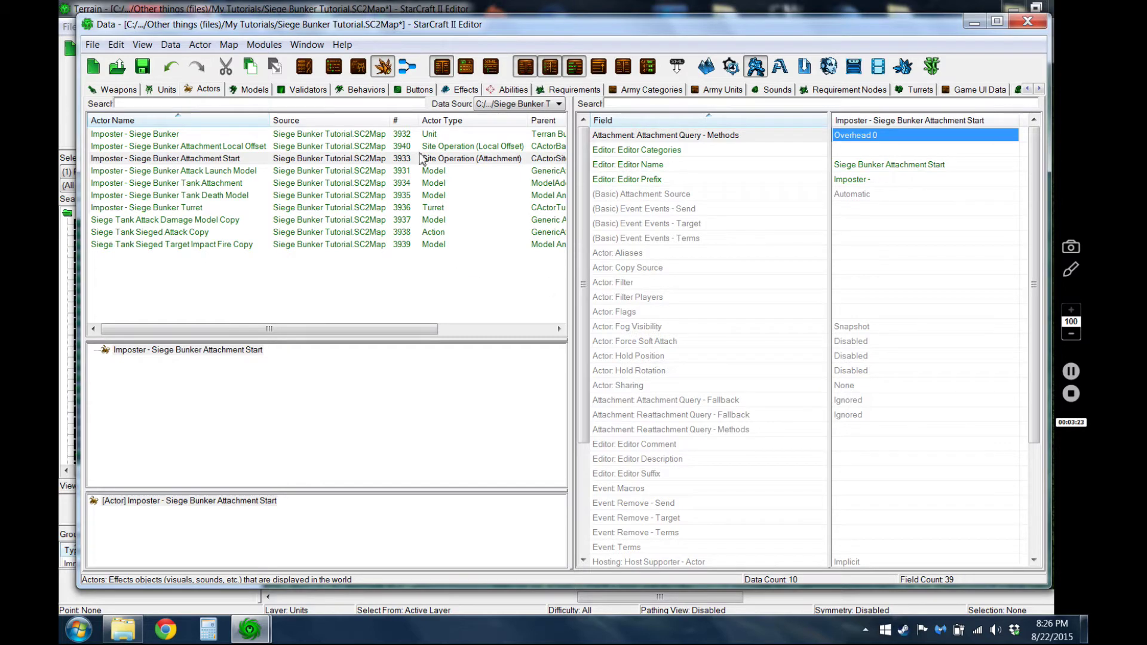
# View the Local Offset value of the Siege Bunker Attachment Local Offset actor and close it without changes.
pyautogui.click(440, 148)
pyautogui.click(441, 149)
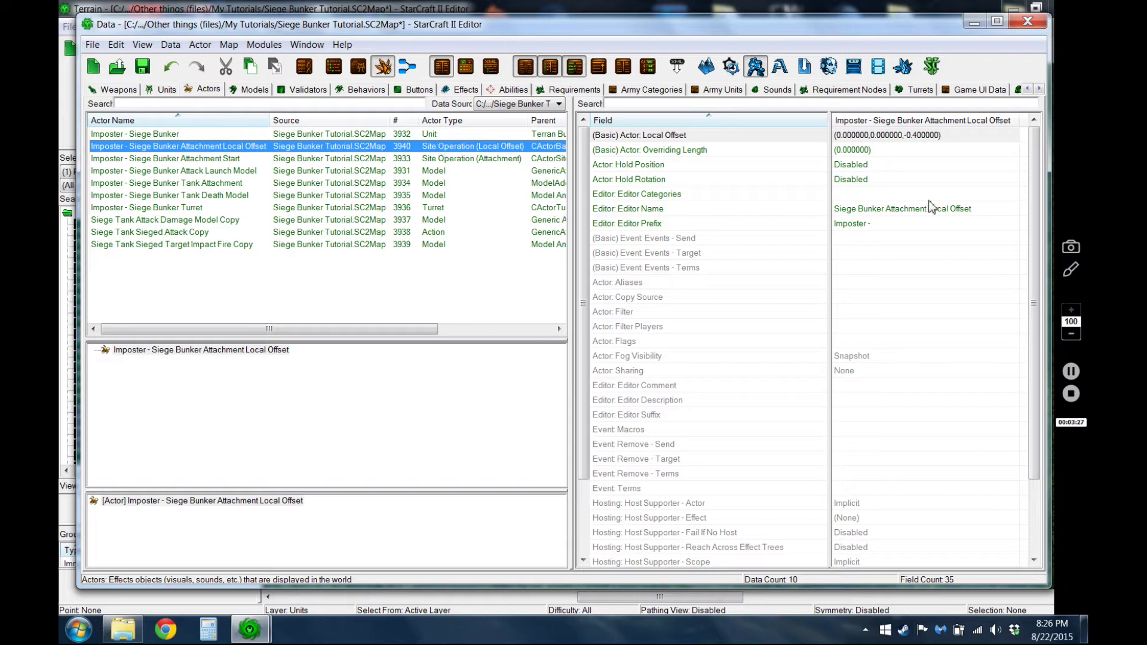
pyautogui.doubleClick(891, 135)
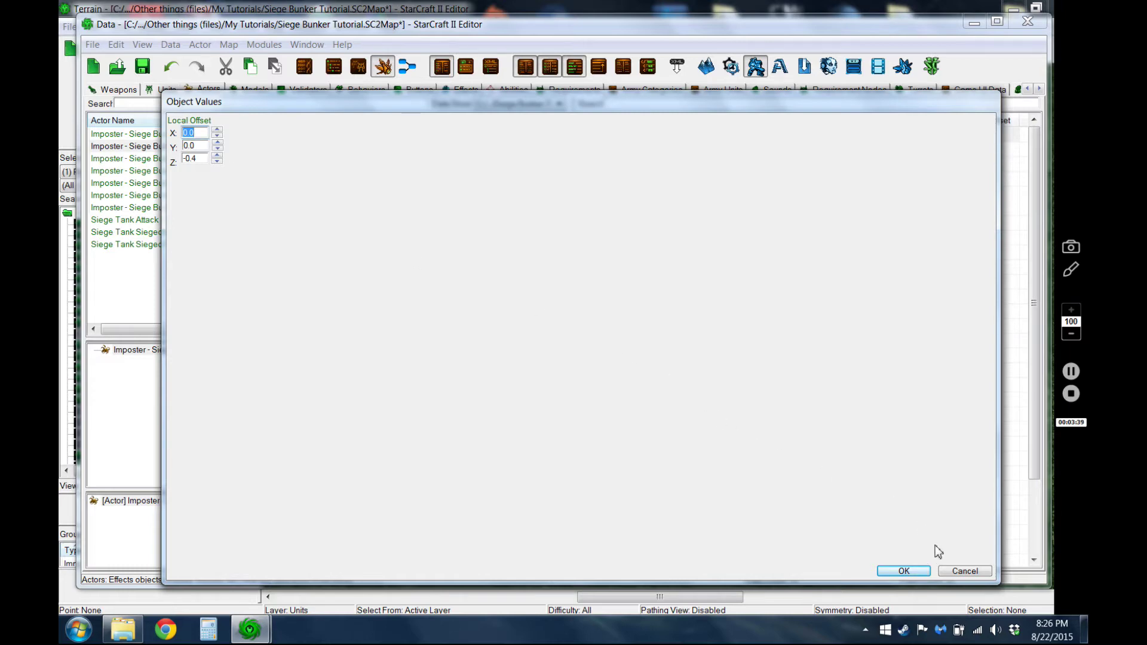
pyautogui.click(961, 571)
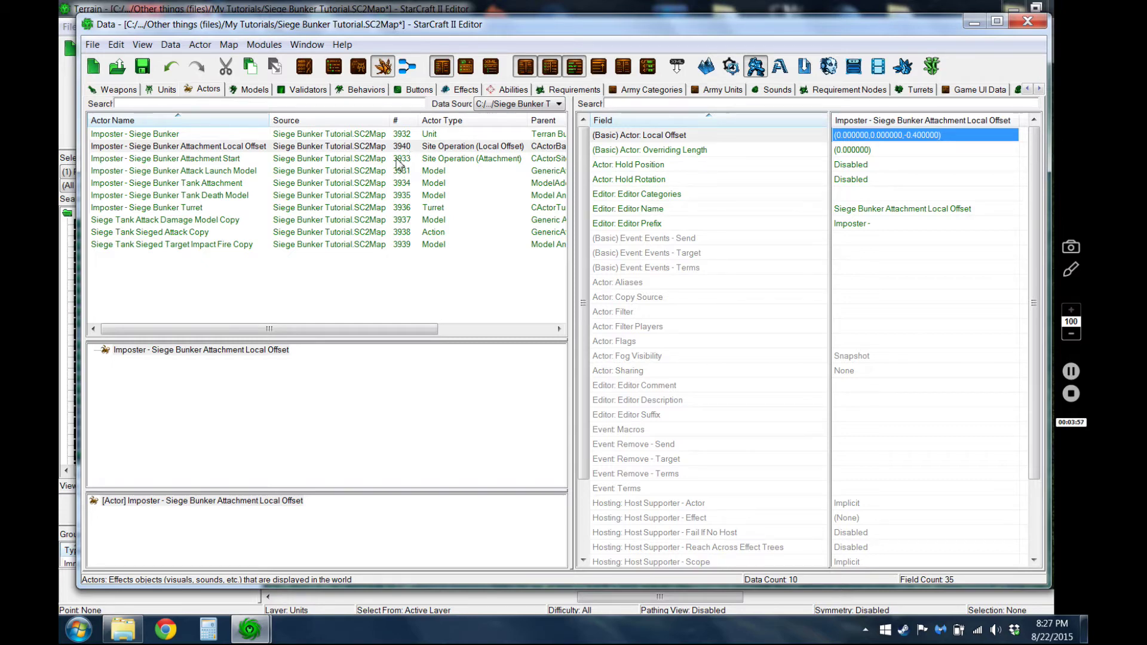
# View the Siege Bunker unit actor's properties and close them without changes.
pyautogui.click(309, 134)
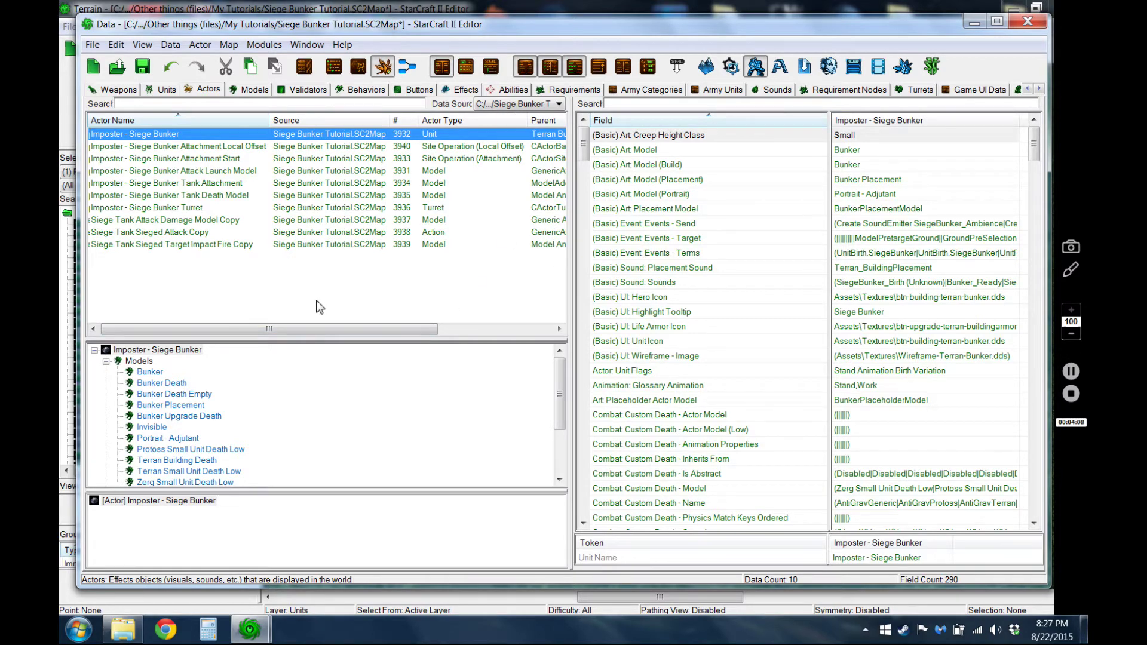
pyautogui.doubleClick(305, 134)
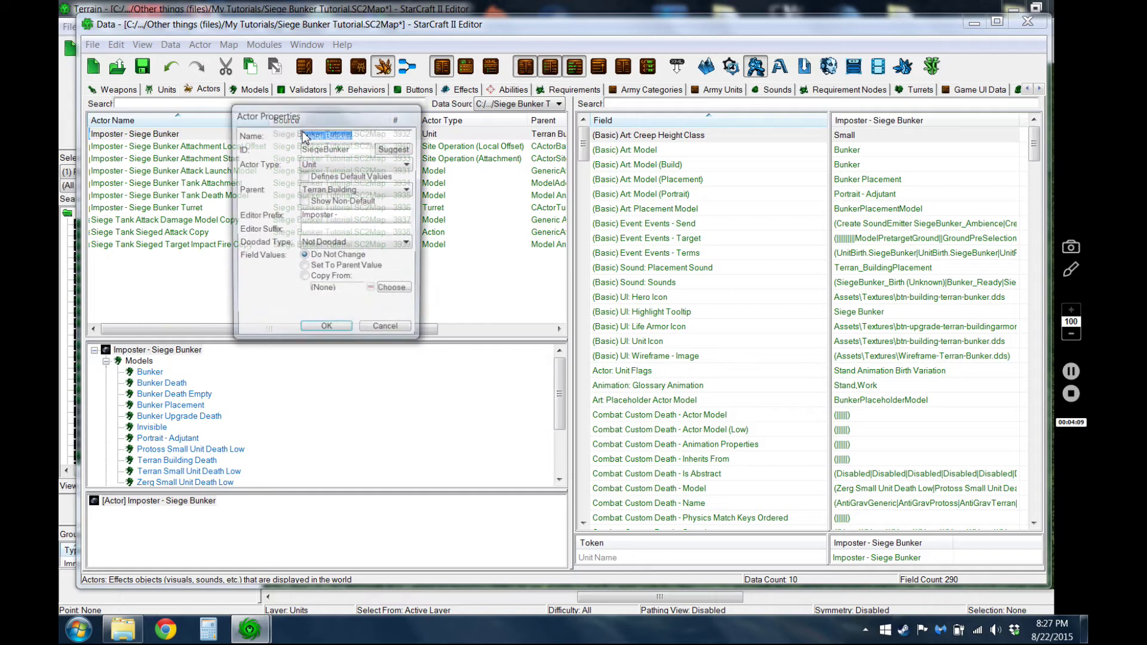
pyautogui.click(385, 331)
# Select the Siege Bunker Tank Attachment actor and check its actor type and parent.
pyautogui.moveTo(404, 330); pyautogui.dragTo(478, 333)
pyautogui.click(454, 183)
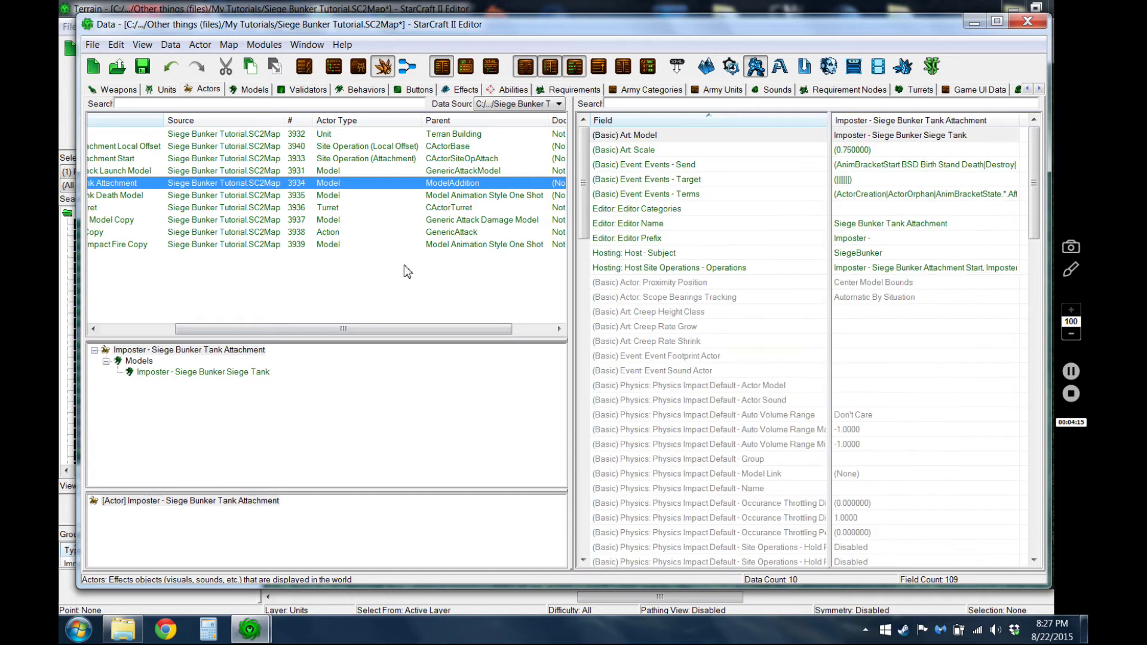
pyautogui.moveTo(369, 329); pyautogui.dragTo(236, 333)
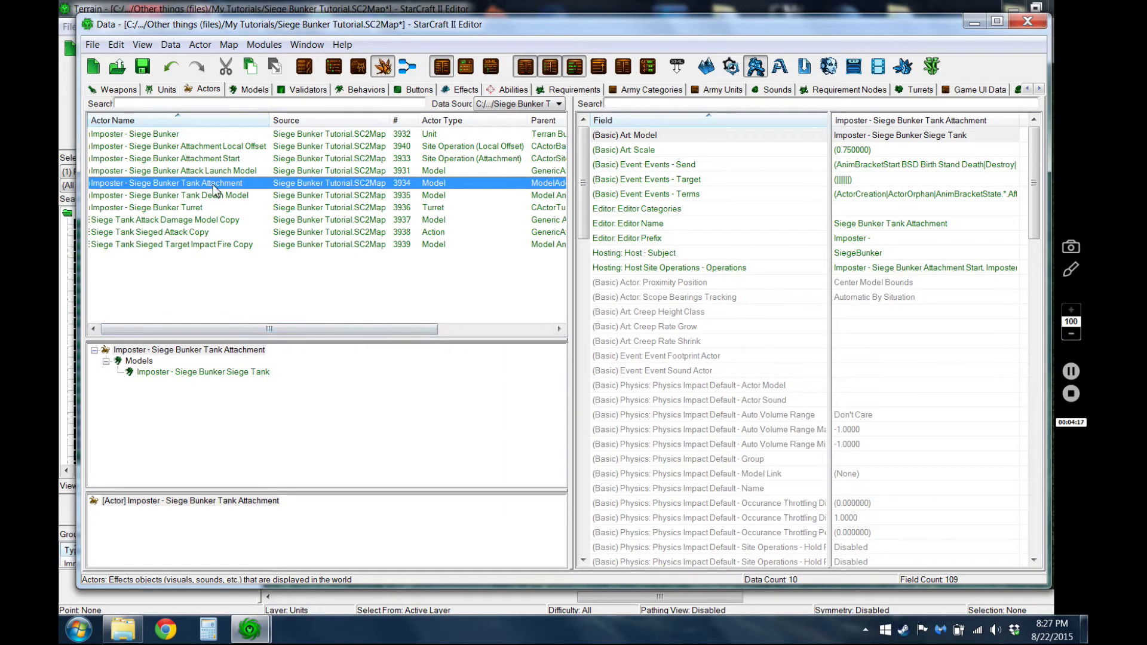
# Start a new actor of type Model with parent ModelAddition and cancel its creation.
pyautogui.rightClick(215, 187)
pyautogui.click(239, 192)
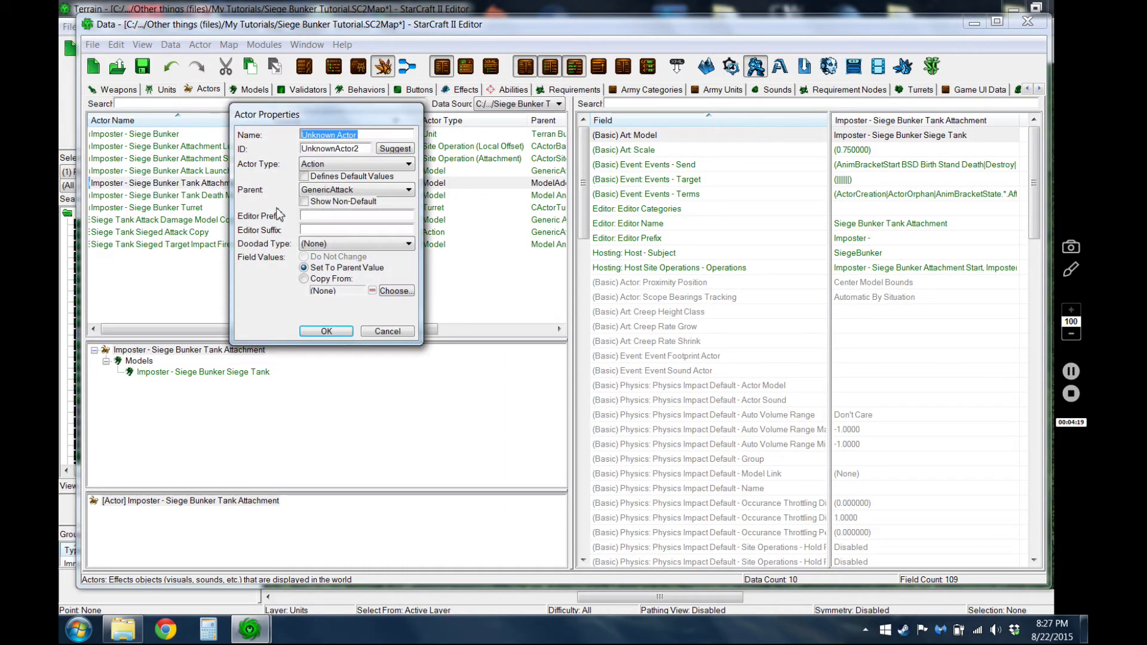
pyautogui.click(337, 166)
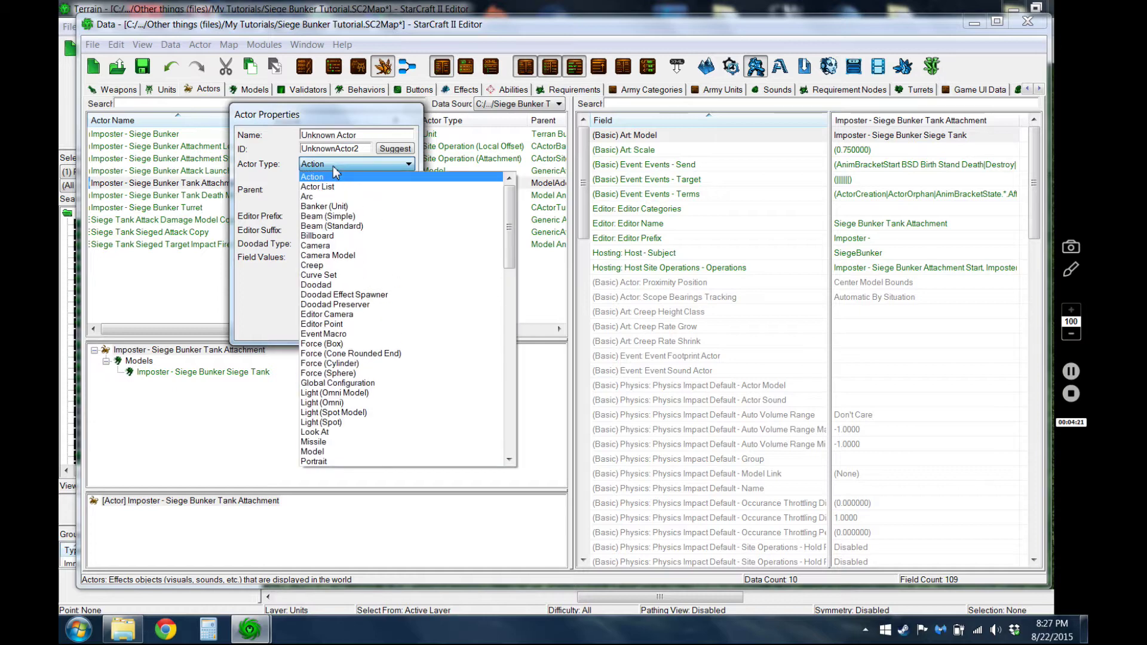
pyautogui.scroll(-8, 333, 166)
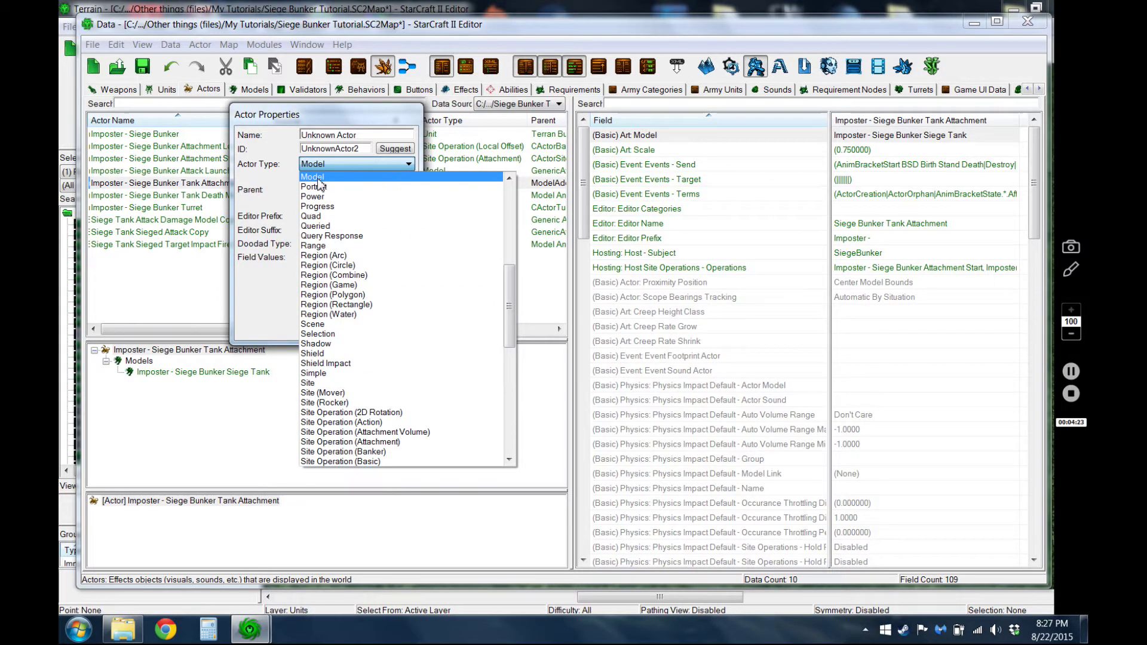
pyautogui.click(327, 211)
pyautogui.click(329, 189)
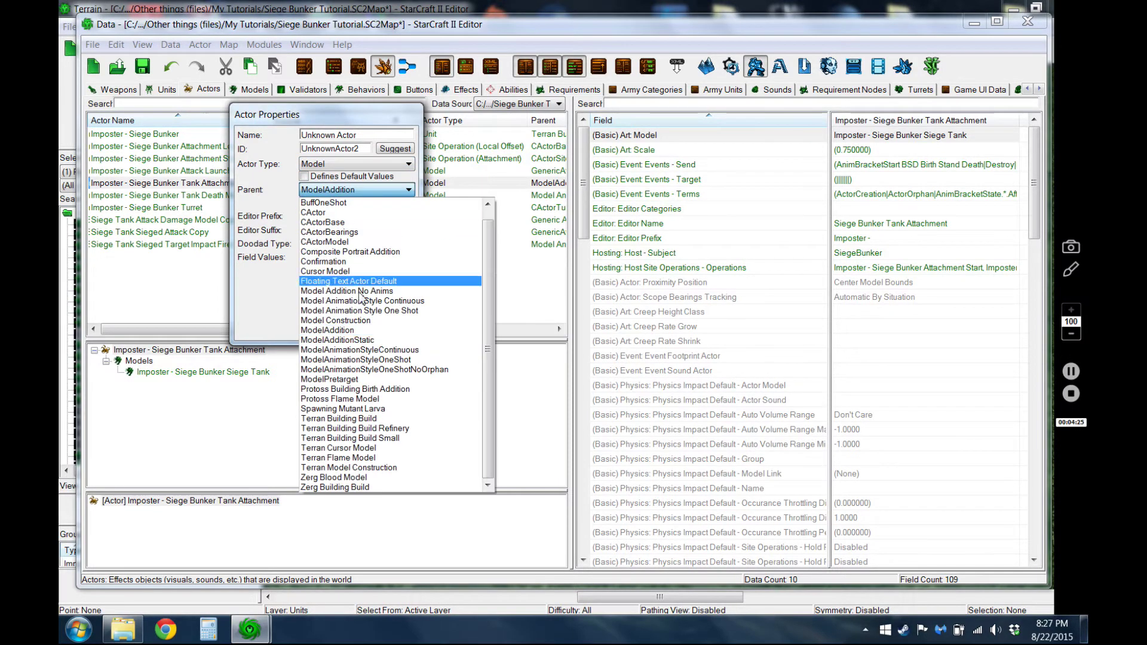
pyautogui.click(357, 329)
pyautogui.click(387, 332)
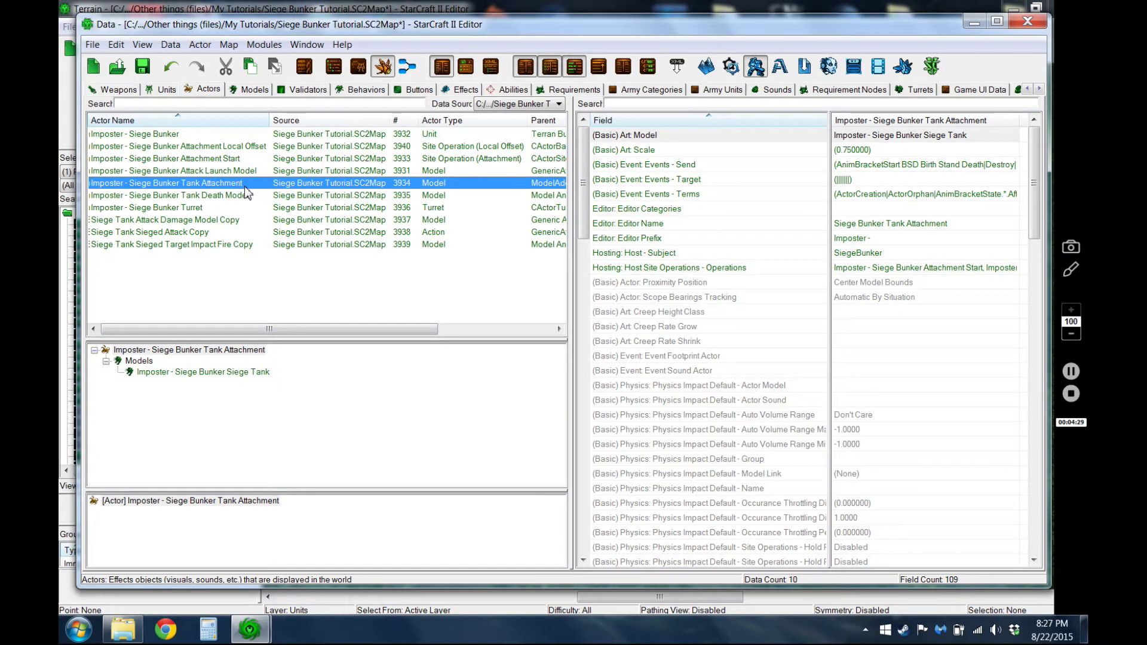
# View the Host - Subject value of the Siege Bunker Tank Attachment actor and close it without changes.
pyautogui.moveTo(363, 329)
pyautogui.mouseDown()
pyautogui.moveTo(439, 338)
pyautogui.moveTo(371, 332)
pyautogui.mouseUp()
pyautogui.moveTo(729, 263)
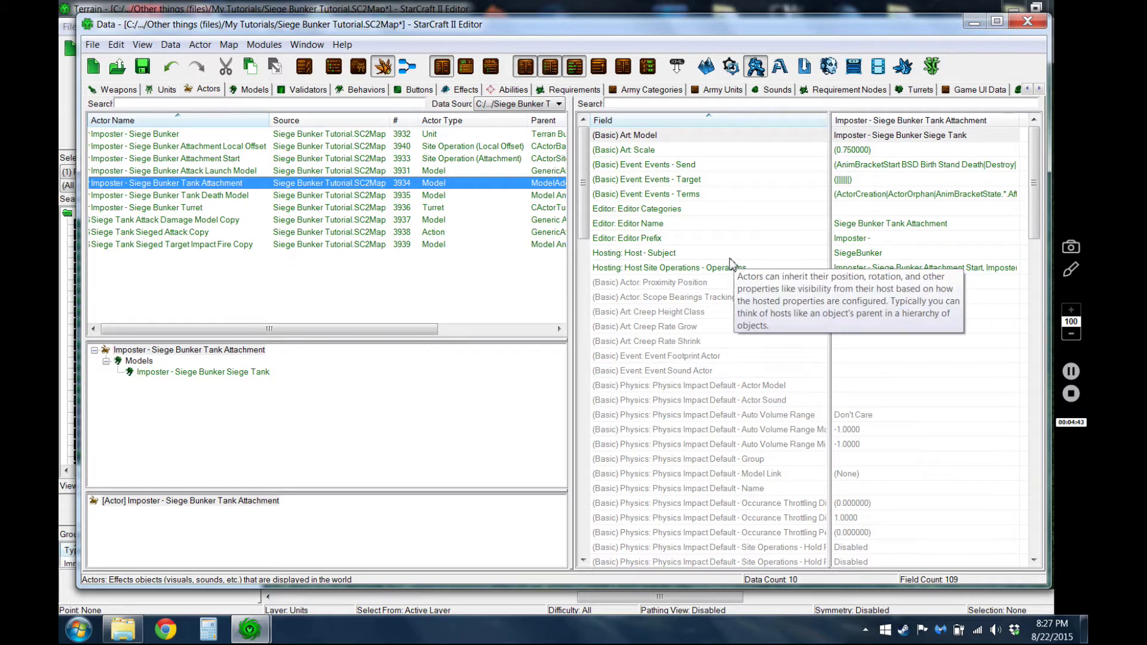
pyautogui.doubleClick(849, 256)
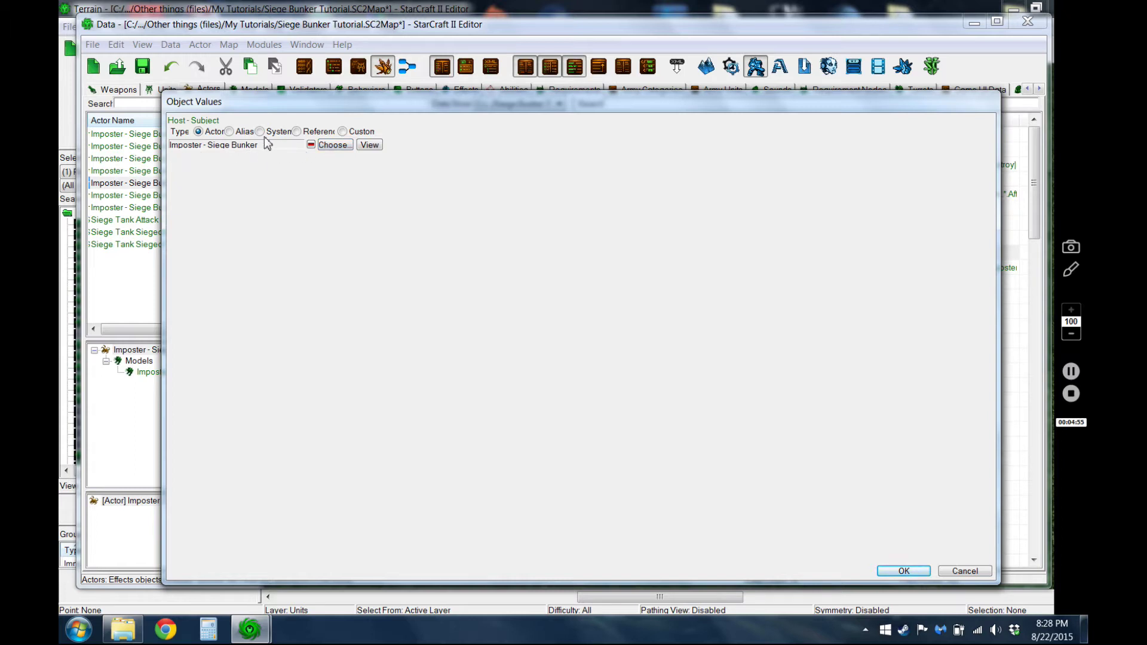
pyautogui.click(963, 570)
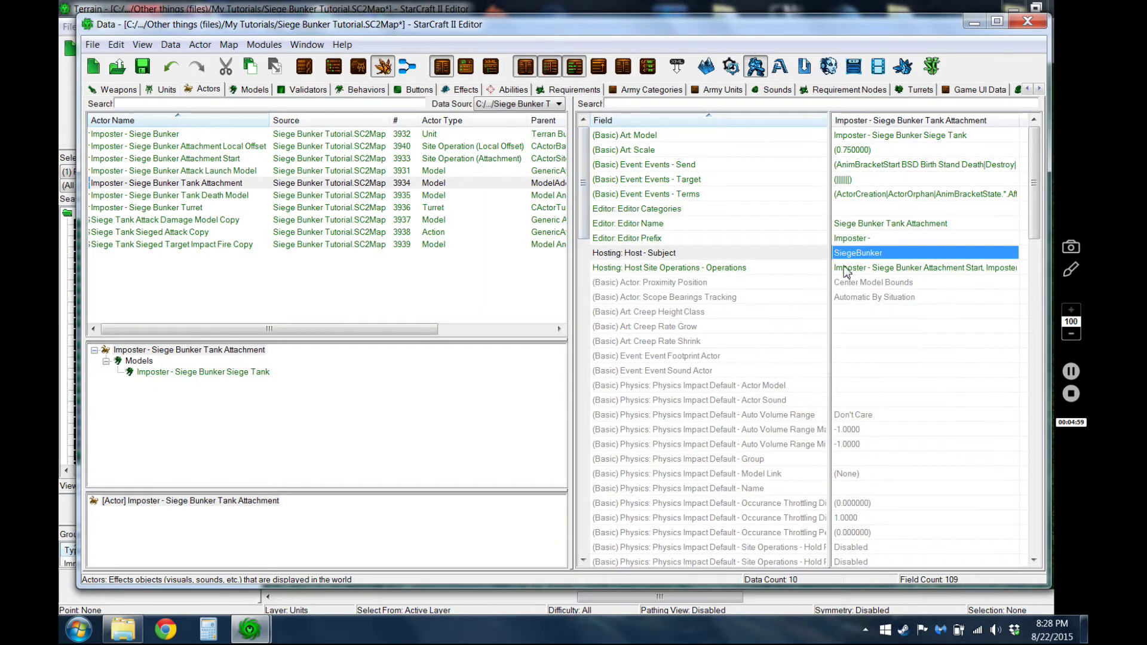
# Review the order of the Tank Attachment actor's Host Site Operations - Operations entries and close the value without changes.
pyautogui.doubleClick(846, 271)
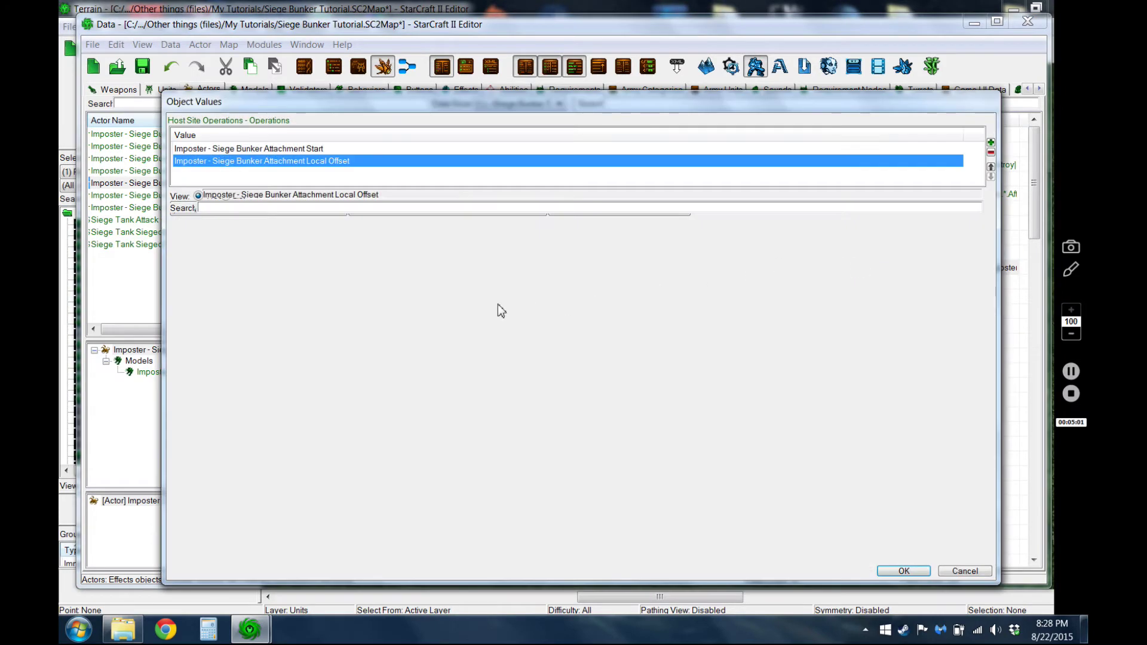
pyautogui.click(290, 147)
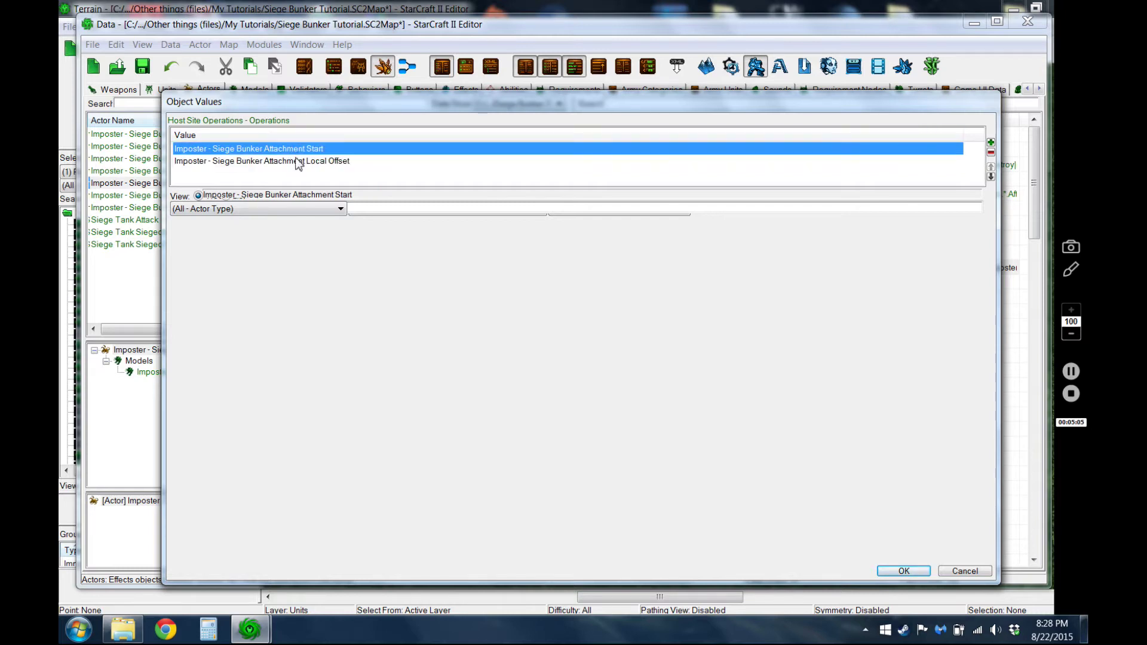
pyautogui.click(297, 161)
pyautogui.click(295, 148)
pyautogui.click(293, 161)
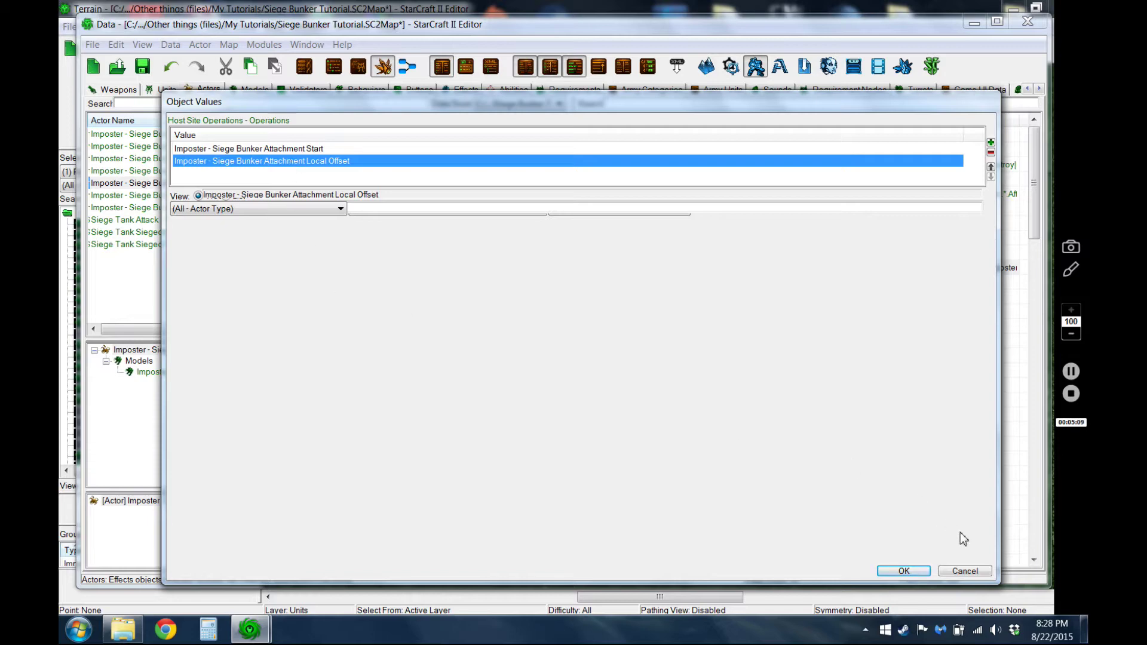
pyautogui.click(977, 571)
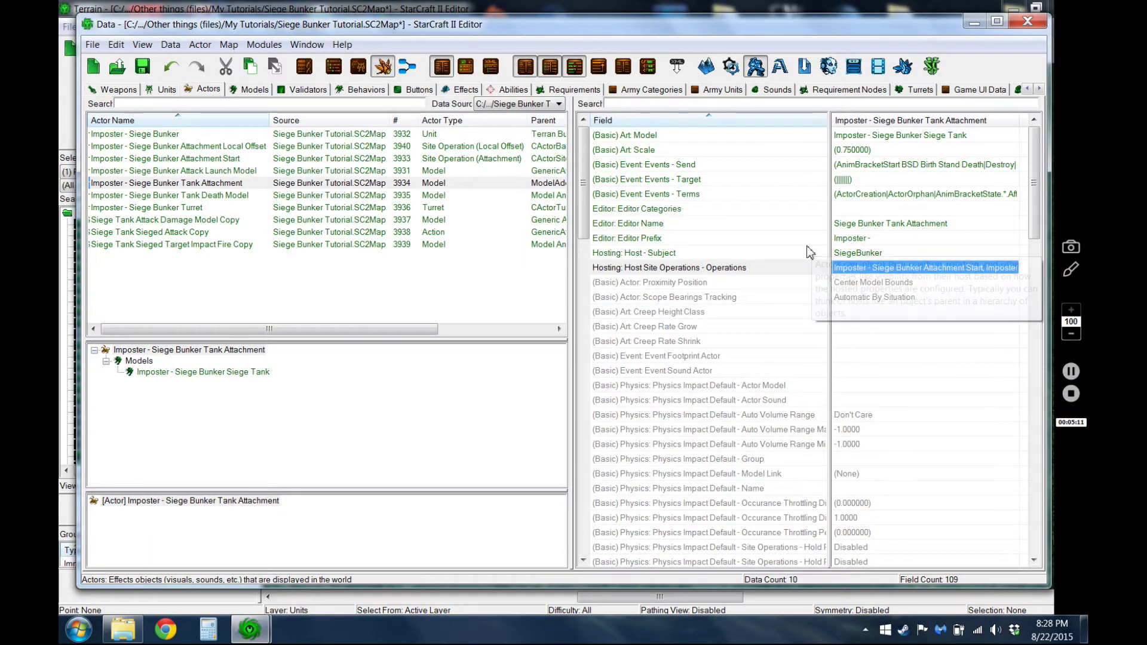
pyautogui.doubleClick(853, 270)
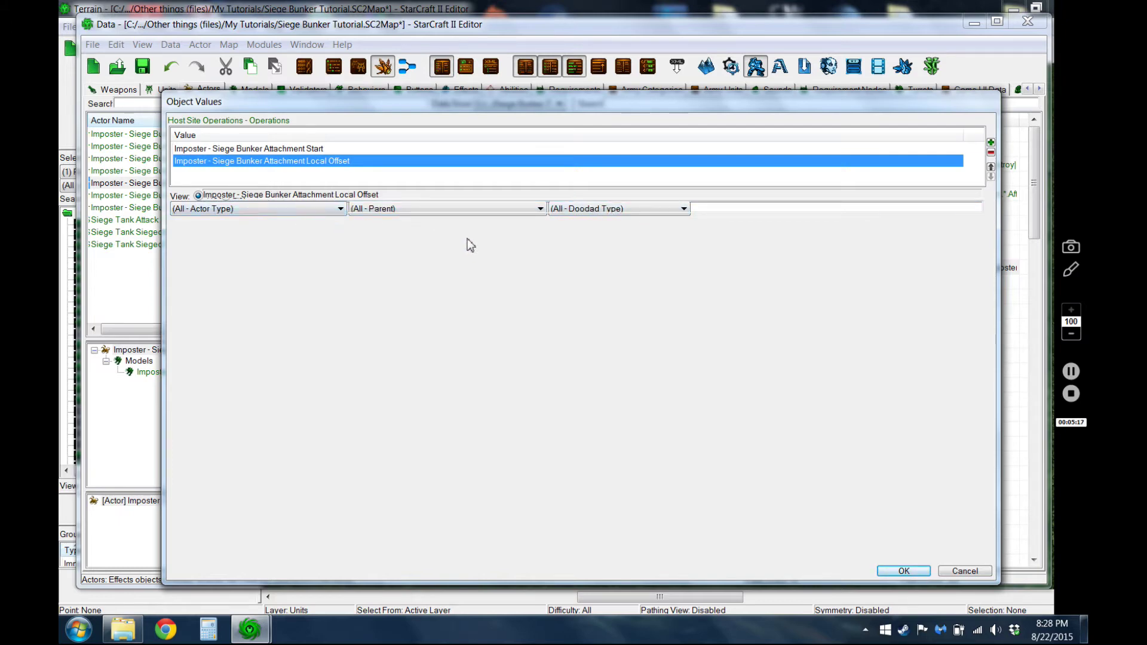
pyautogui.click(966, 571)
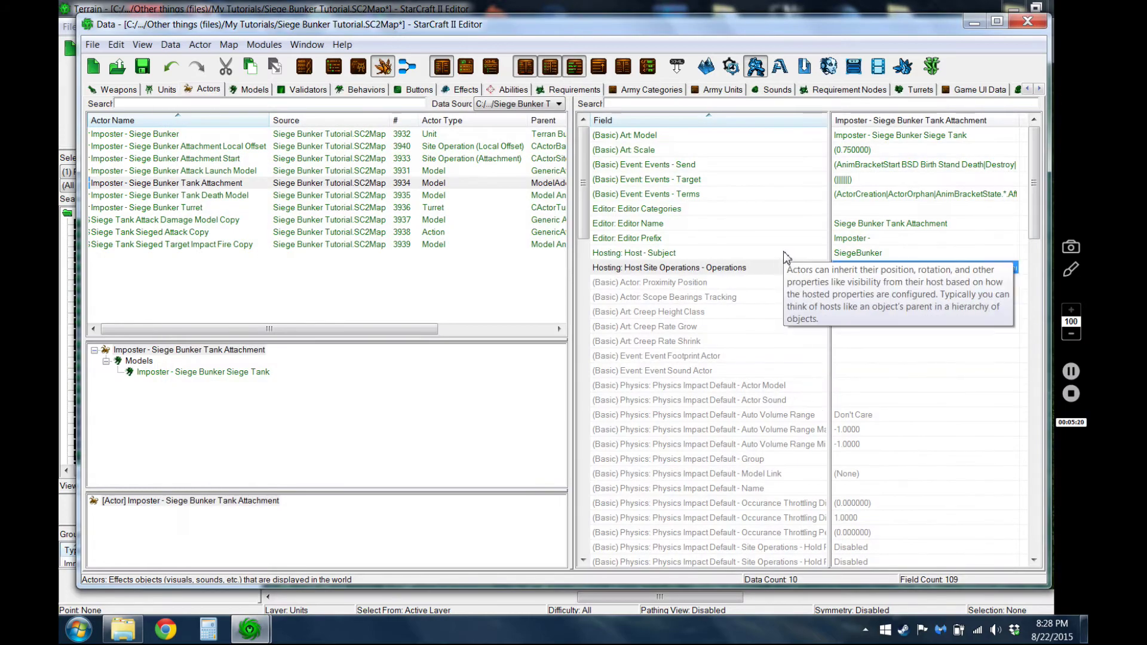
# Open the Tank Attachment actor's Events - Send and examine the UnitBirth and UnitDeath events with their Create and Destroy messages.
pyautogui.doubleClick(847, 163)
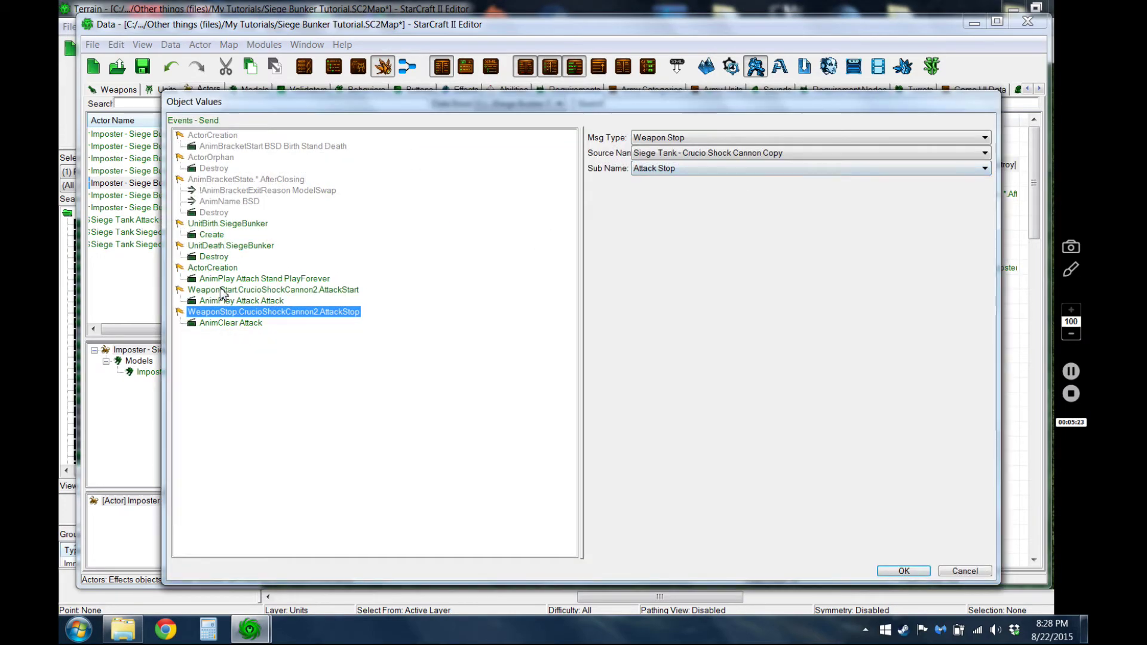
pyautogui.click(223, 224)
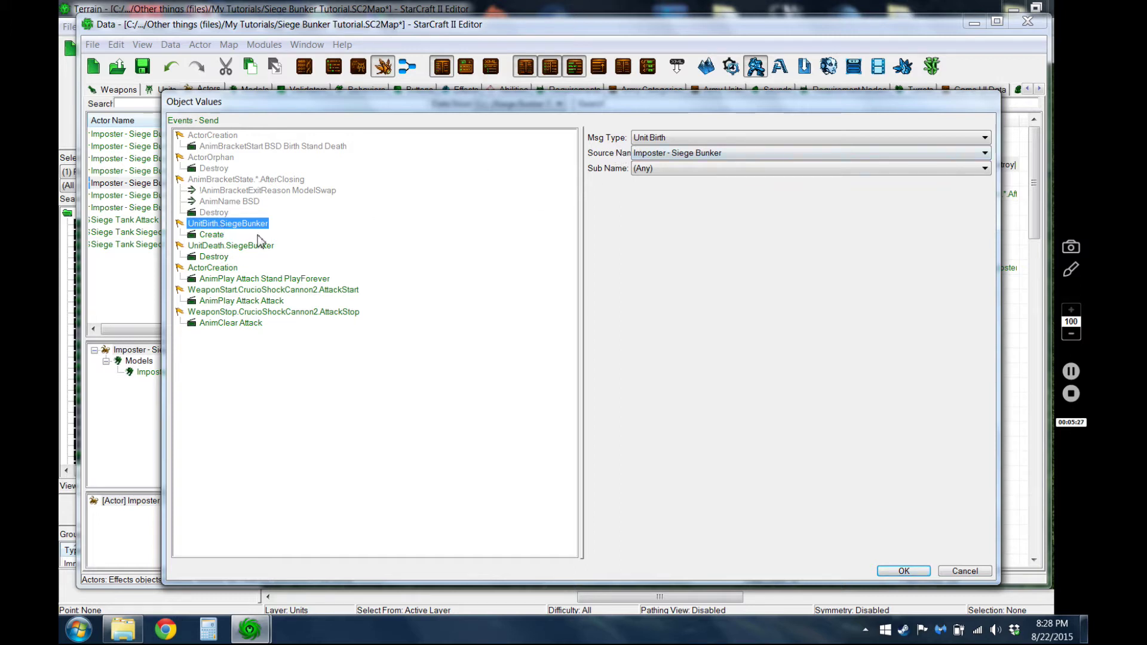
pyautogui.click(212, 235)
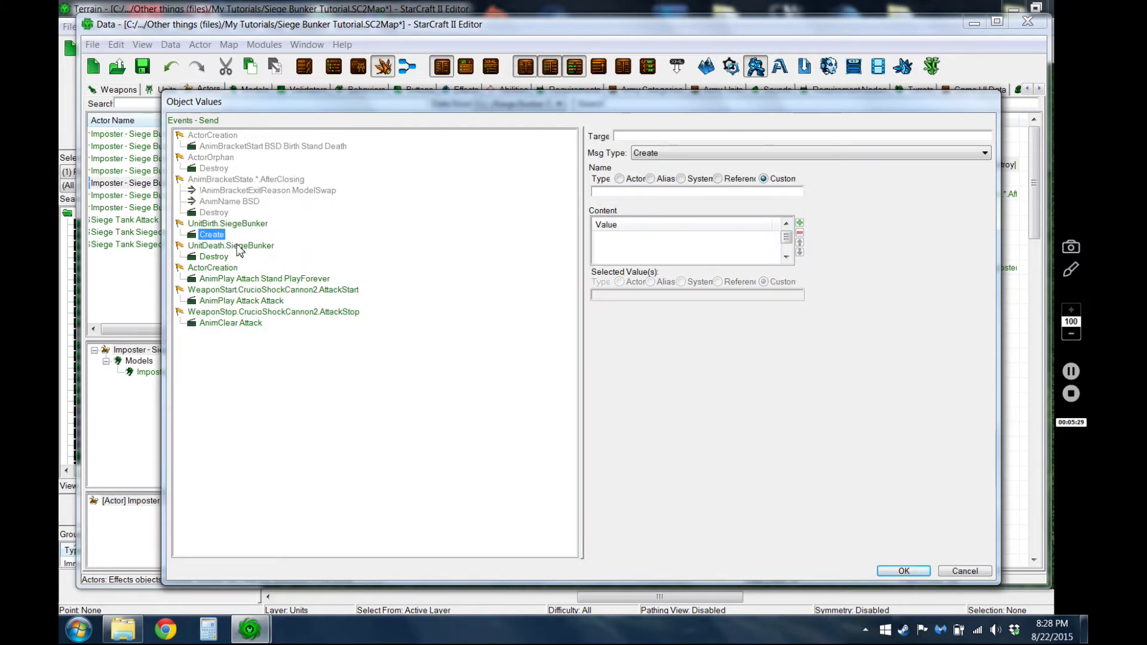
pyautogui.click(238, 247)
pyautogui.click(212, 256)
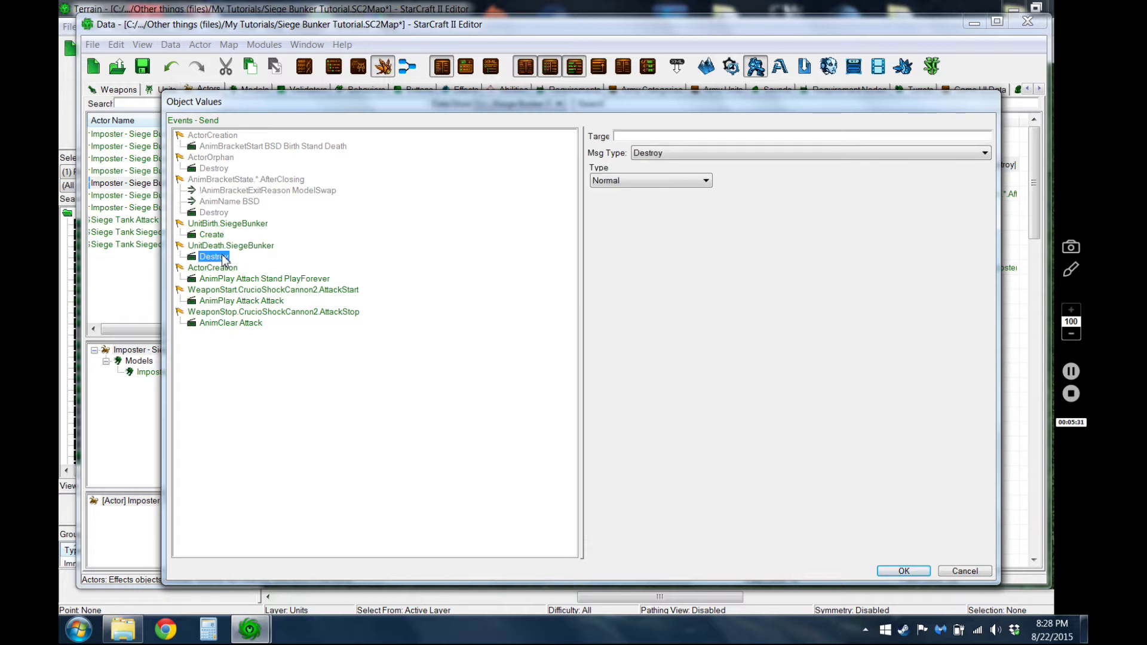
pyautogui.click(221, 246)
pyautogui.click(210, 256)
# Examine the custom ActorCreation, WeaponStart and WeaponStop events and their animation play and clear messages.
pyautogui.press('Down')
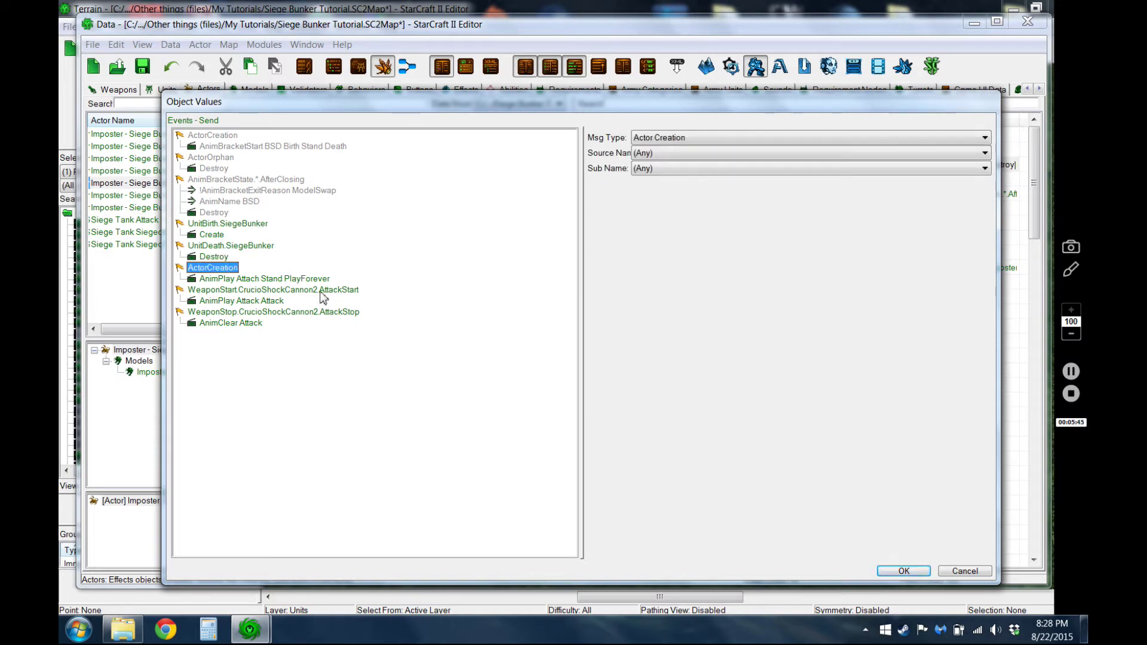
pyautogui.click(292, 278)
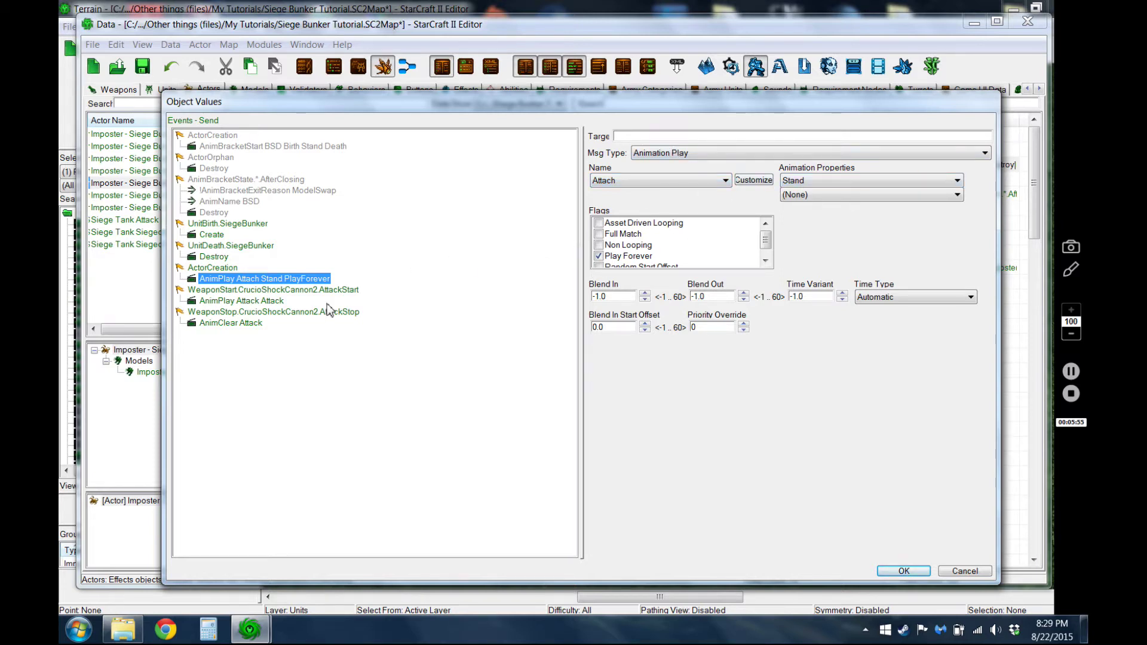
pyautogui.click(282, 289)
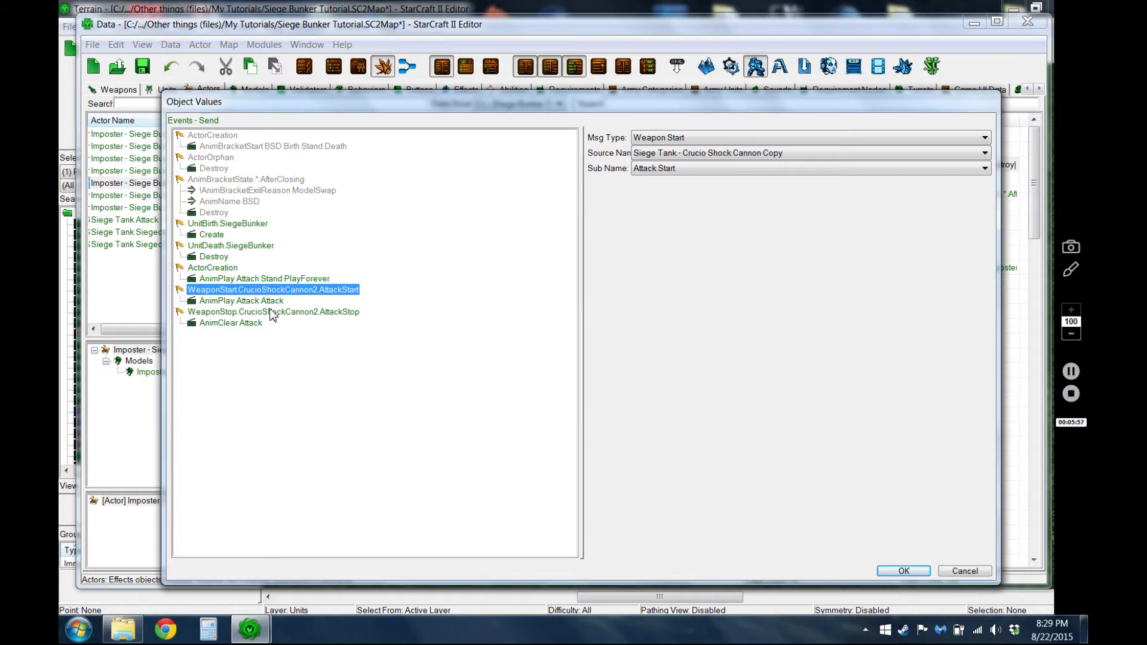
pyautogui.click(272, 312)
pyautogui.click(271, 291)
pyautogui.click(263, 301)
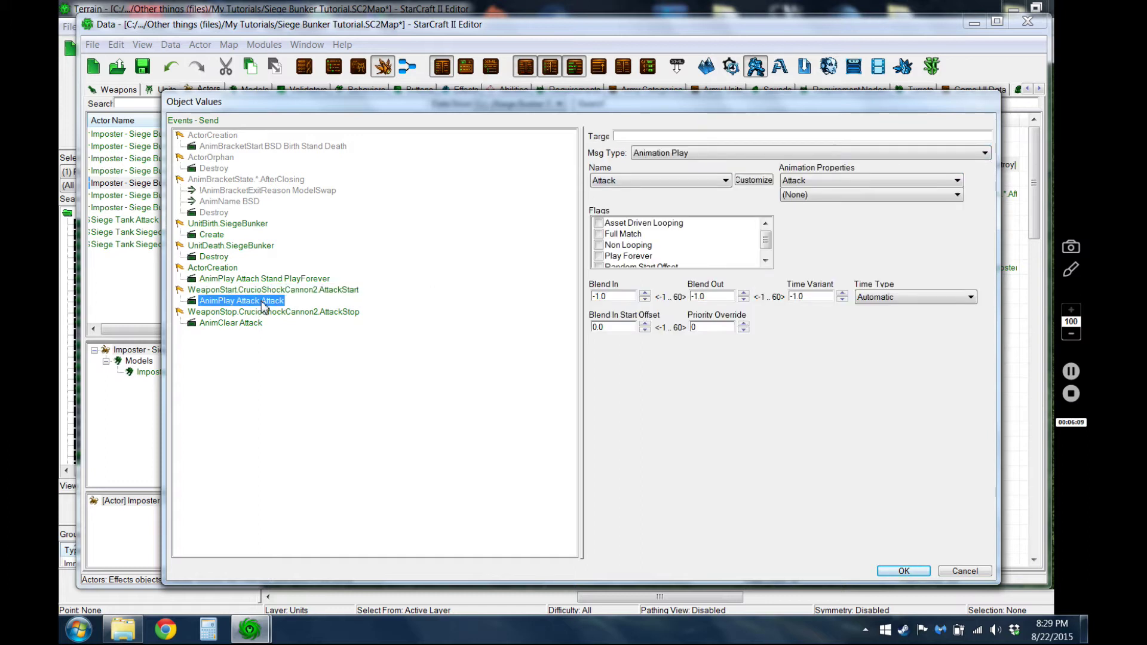
pyautogui.click(263, 312)
pyautogui.click(256, 323)
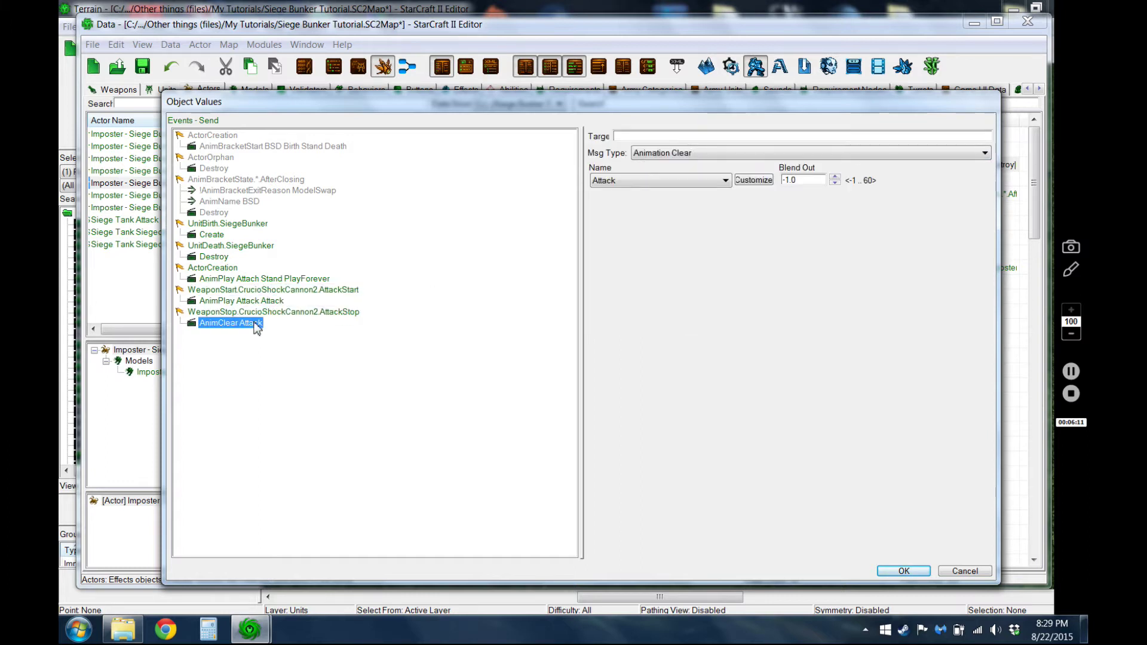
# Compare the animation names of the AnimPlay Attack and AnimClear Attack messages, keeping Attack for both.
pyautogui.click(678, 180)
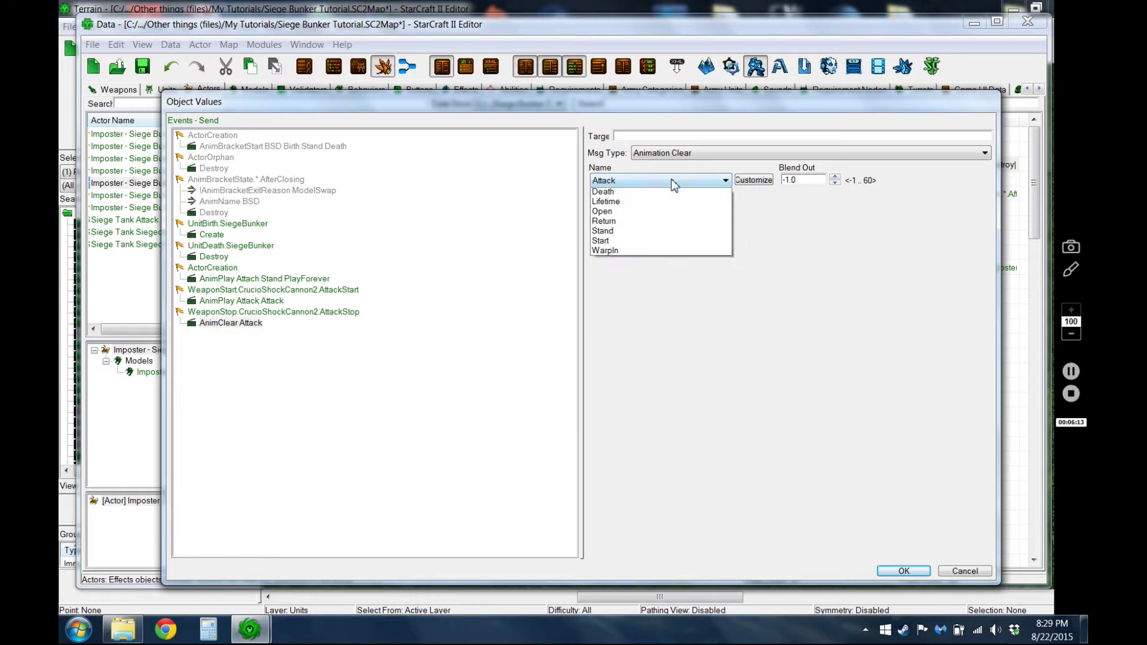
pyautogui.click(668, 190)
pyautogui.click(275, 301)
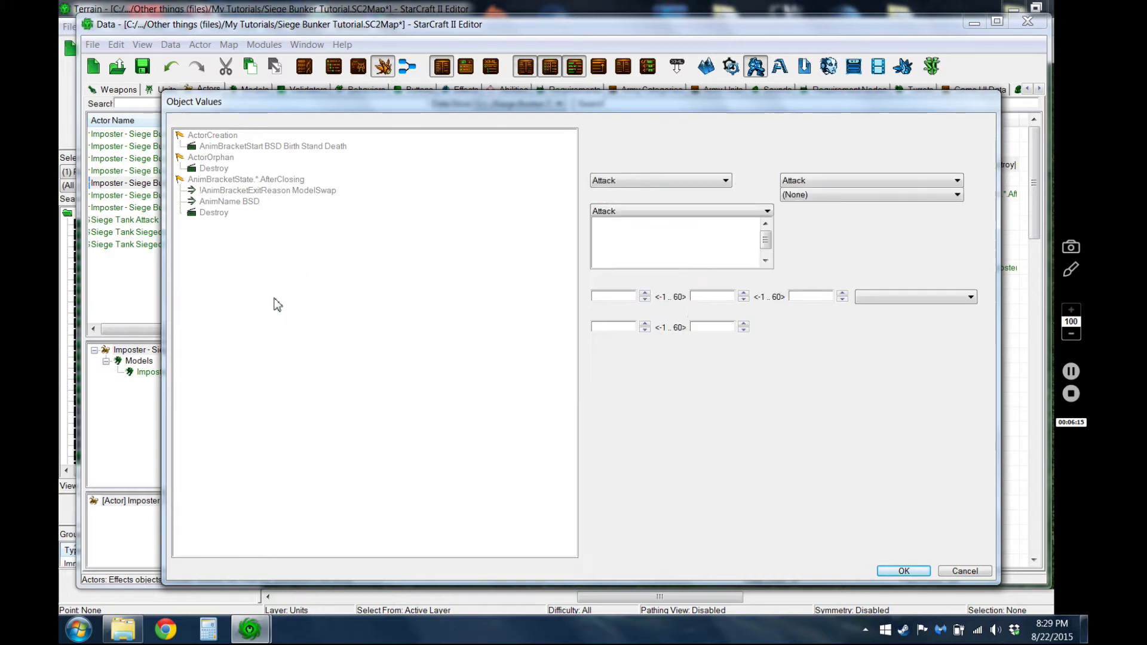
pyautogui.click(634, 182)
pyautogui.click(634, 191)
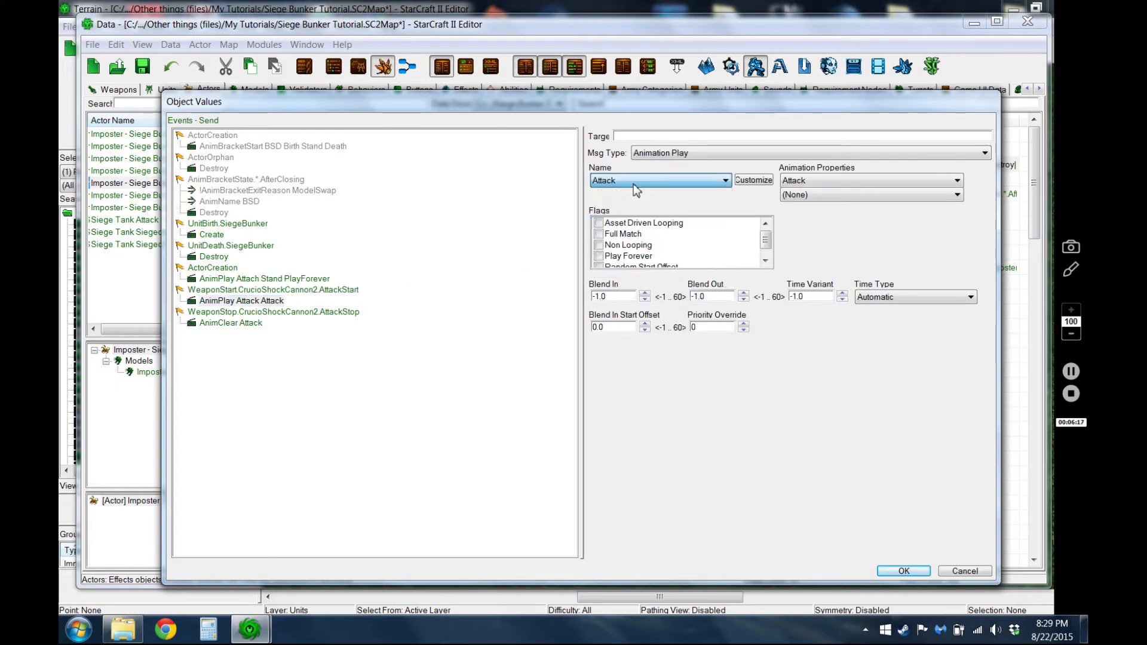
pyautogui.click(215, 324)
pyautogui.click(686, 181)
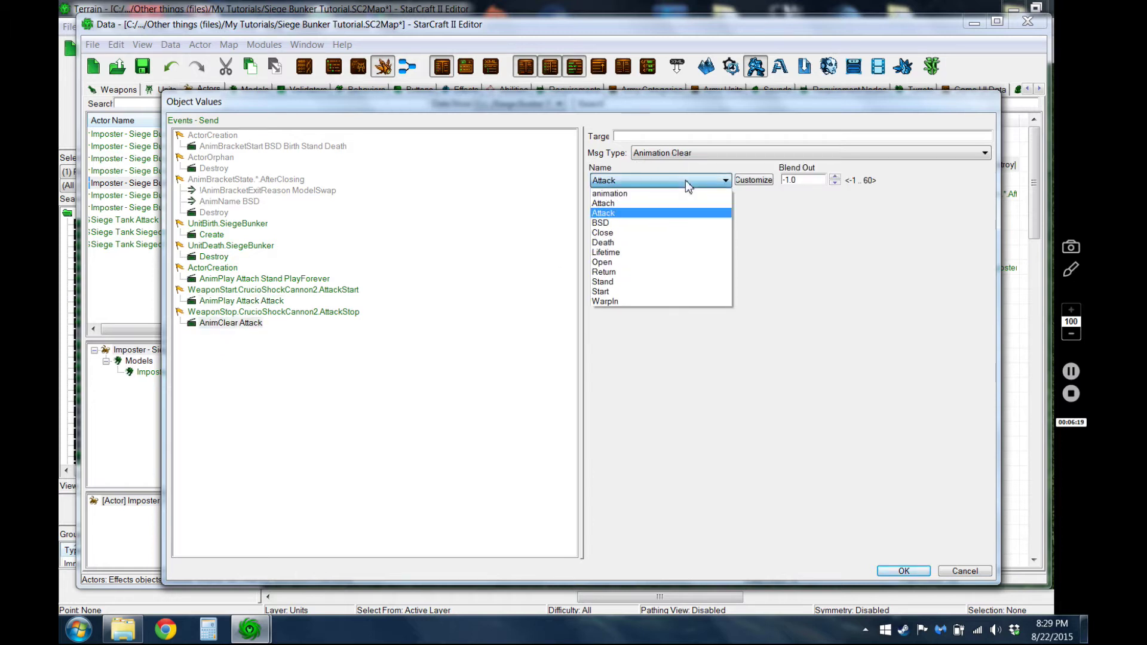
pyautogui.click(686, 180)
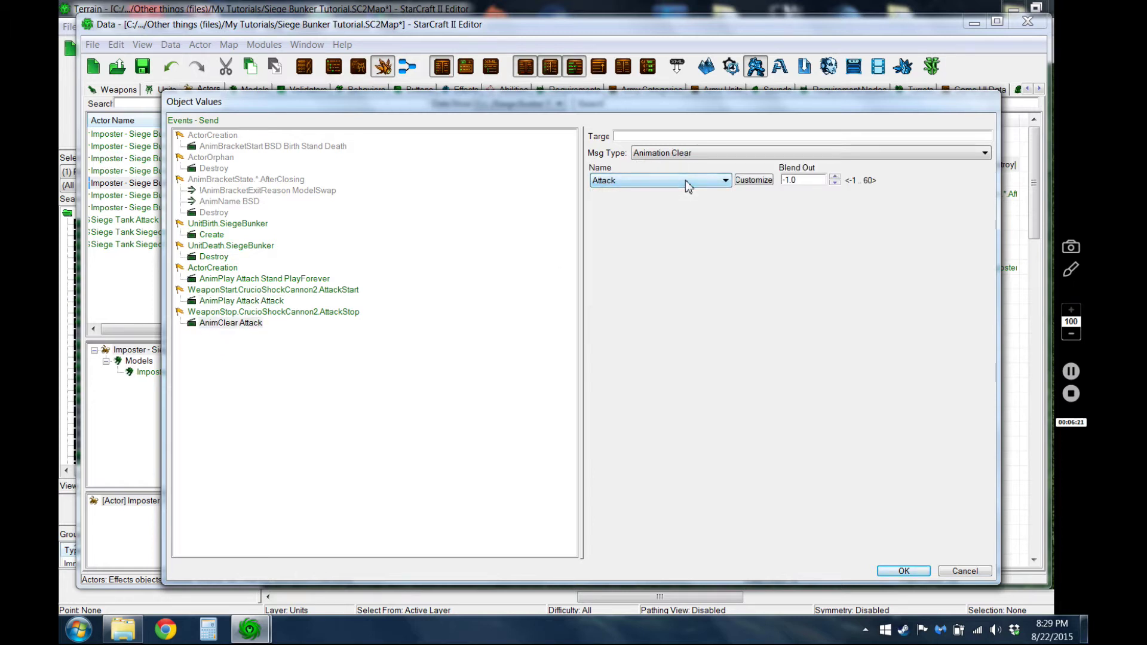
# Close the Tank Attachment actor's Events - Send value without changes and select the Siege Bunker Tank Death Model actor.
pyautogui.click(964, 571)
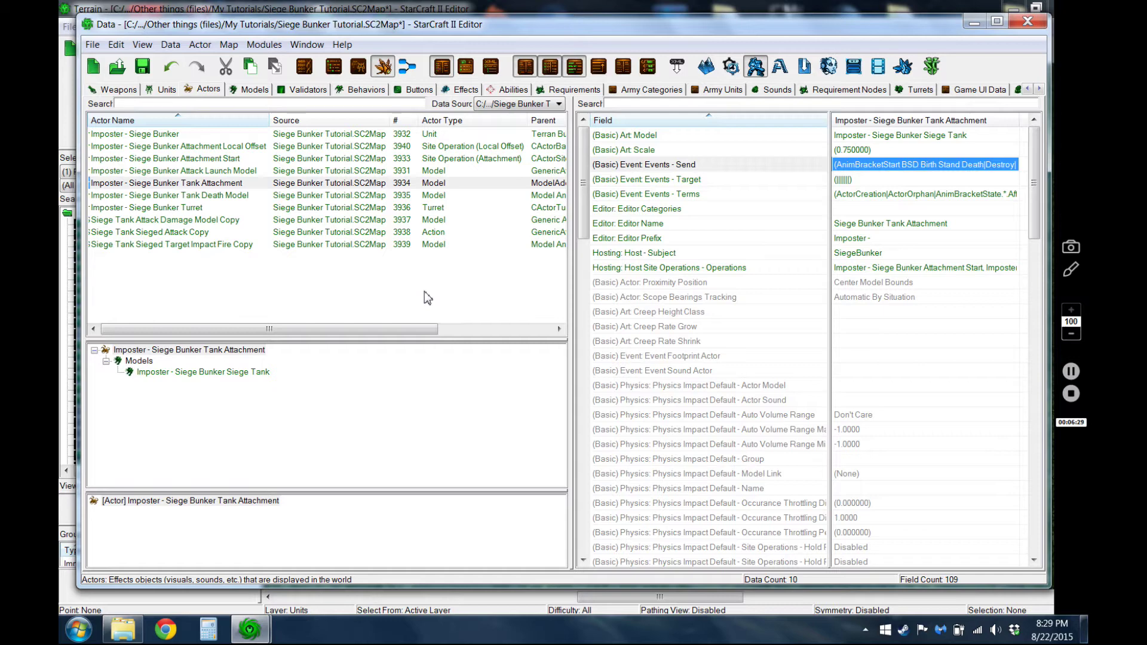
pyautogui.click(230, 196)
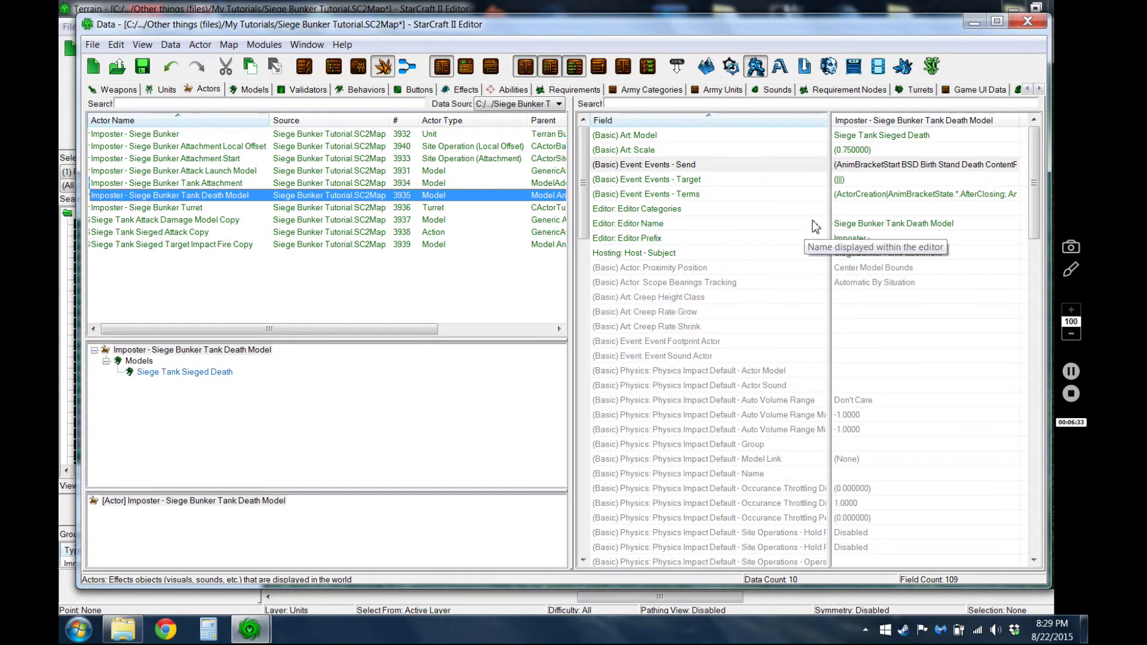
# Start a new actor of type Model, locate Model Animation Style One Shot among the parent options, and discard the new actor.
pyautogui.rightClick(309, 199)
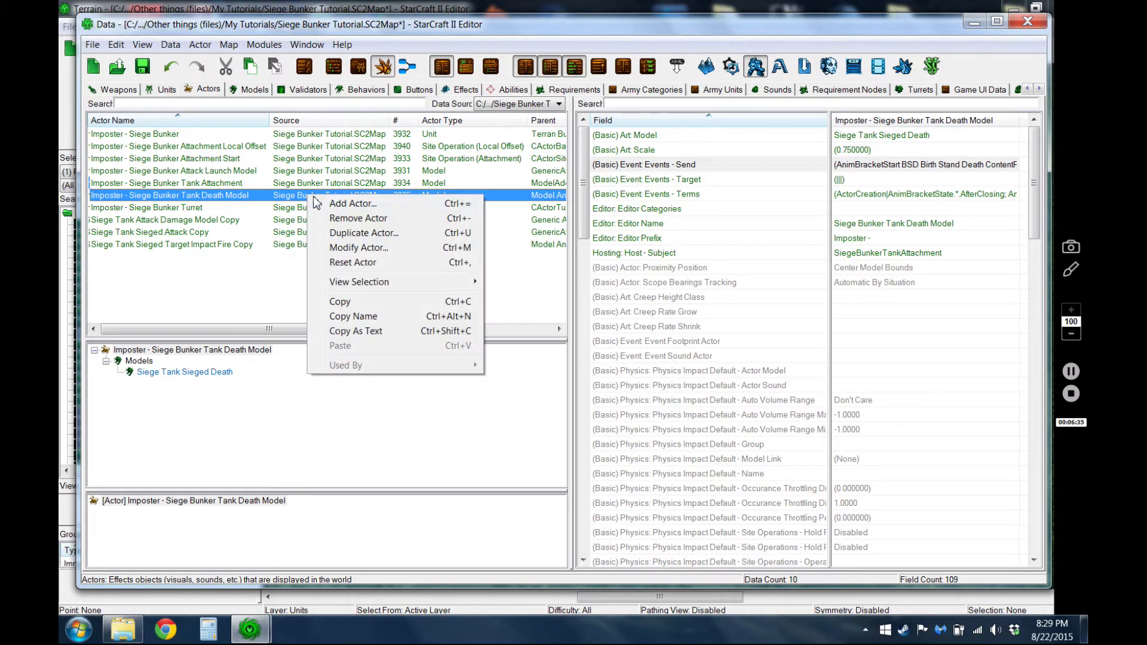
pyautogui.click(353, 204)
pyautogui.click(370, 166)
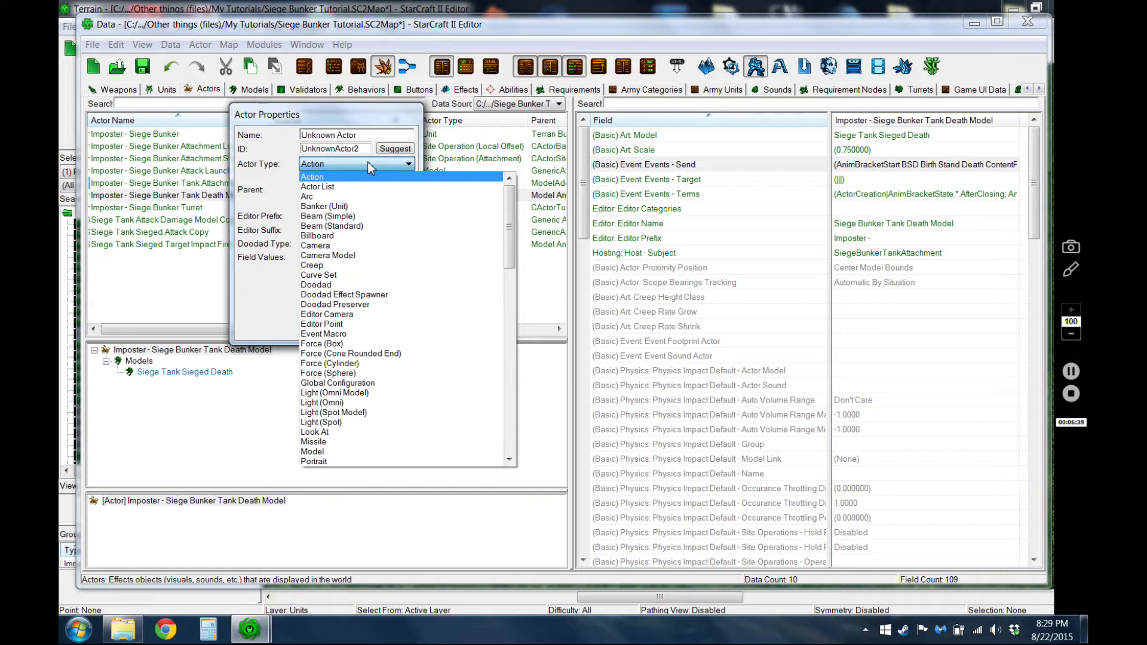
pyautogui.scroll(-9, 368, 166)
pyautogui.click(370, 176)
pyautogui.click(356, 189)
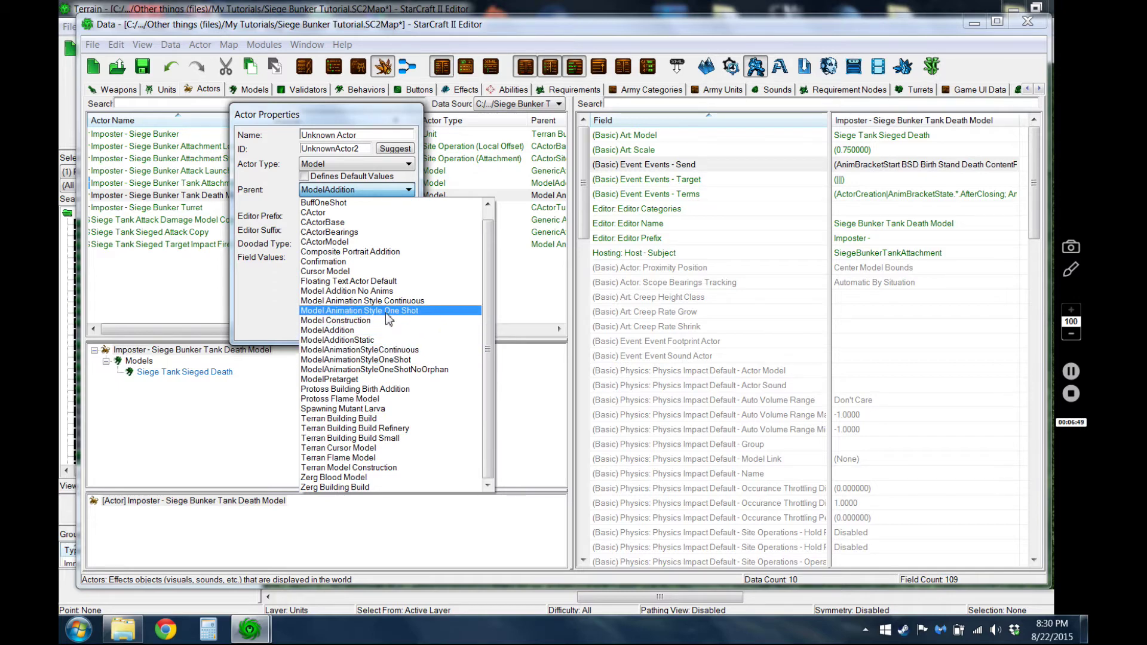
pyautogui.click(364, 290)
pyautogui.click(381, 334)
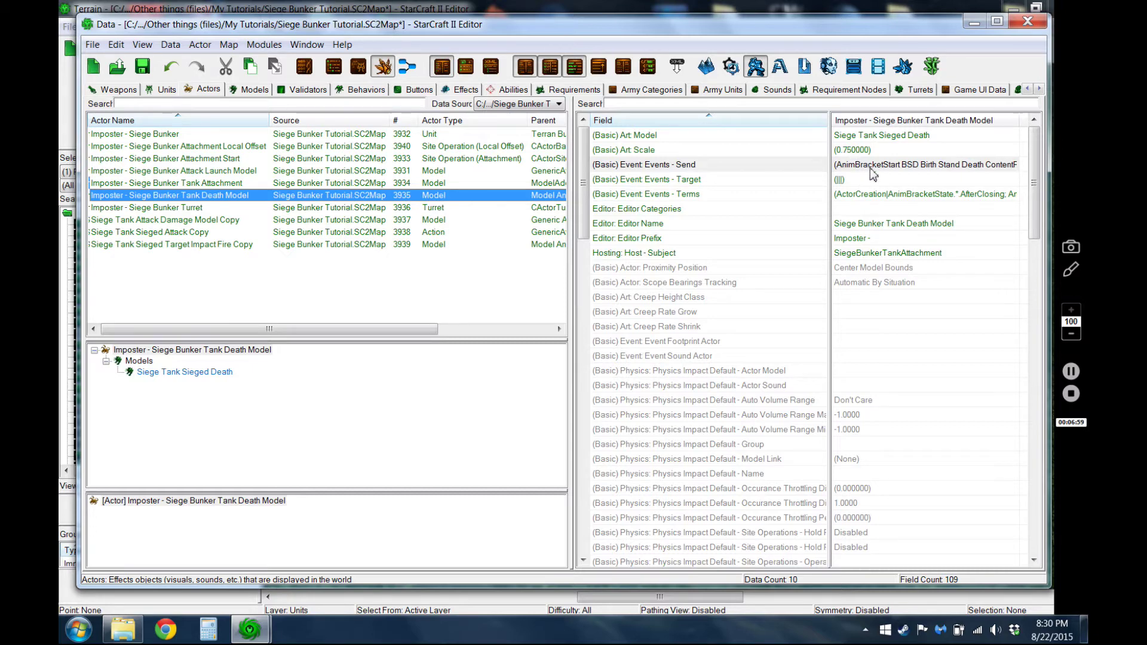
# Examine the Tank Death Model actor's Host - Subject and the UnitDeath event with its Create message in Events - Send, leaving both unchanged.
pyautogui.click(869, 254)
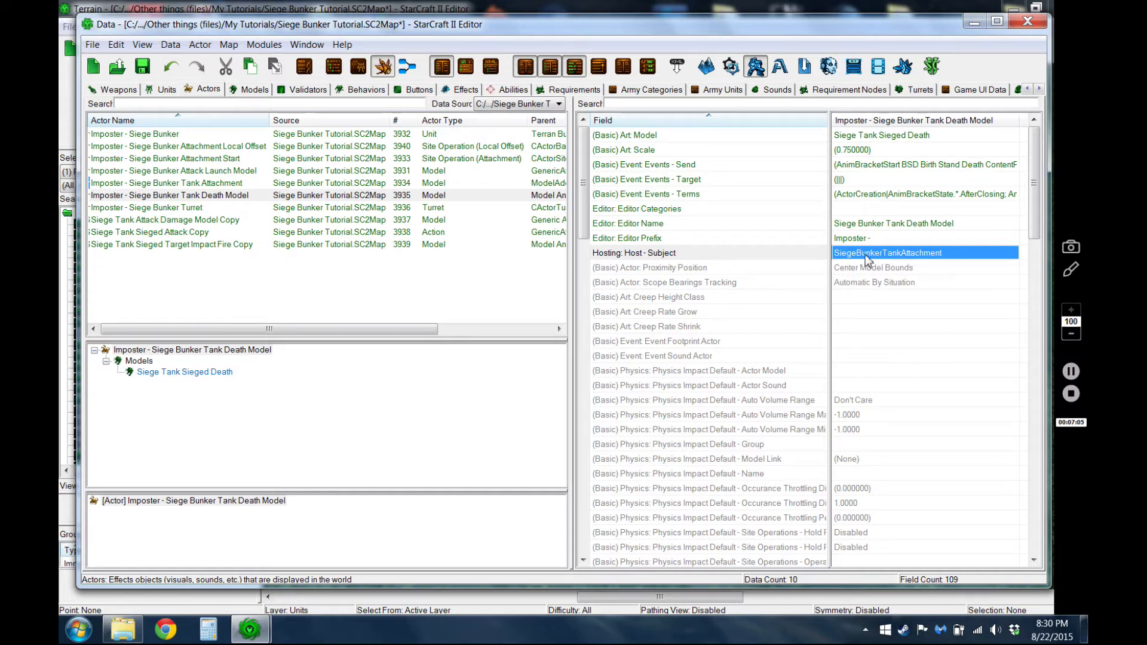
pyautogui.doubleClick(858, 166)
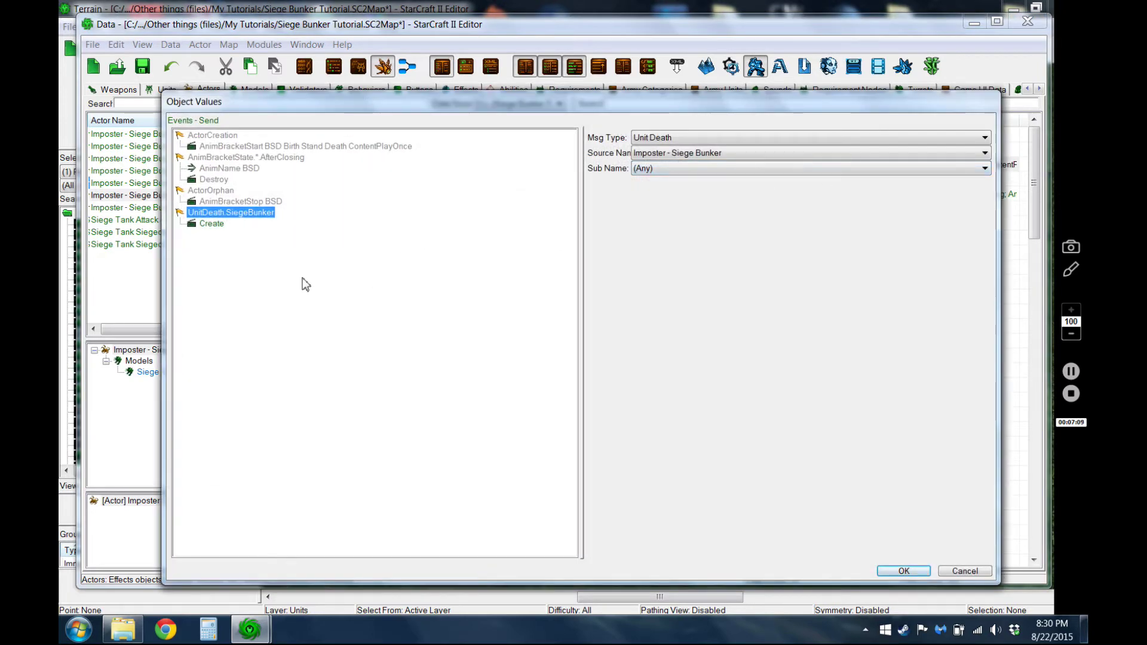
pyautogui.click(216, 225)
pyautogui.click(224, 214)
pyautogui.click(967, 571)
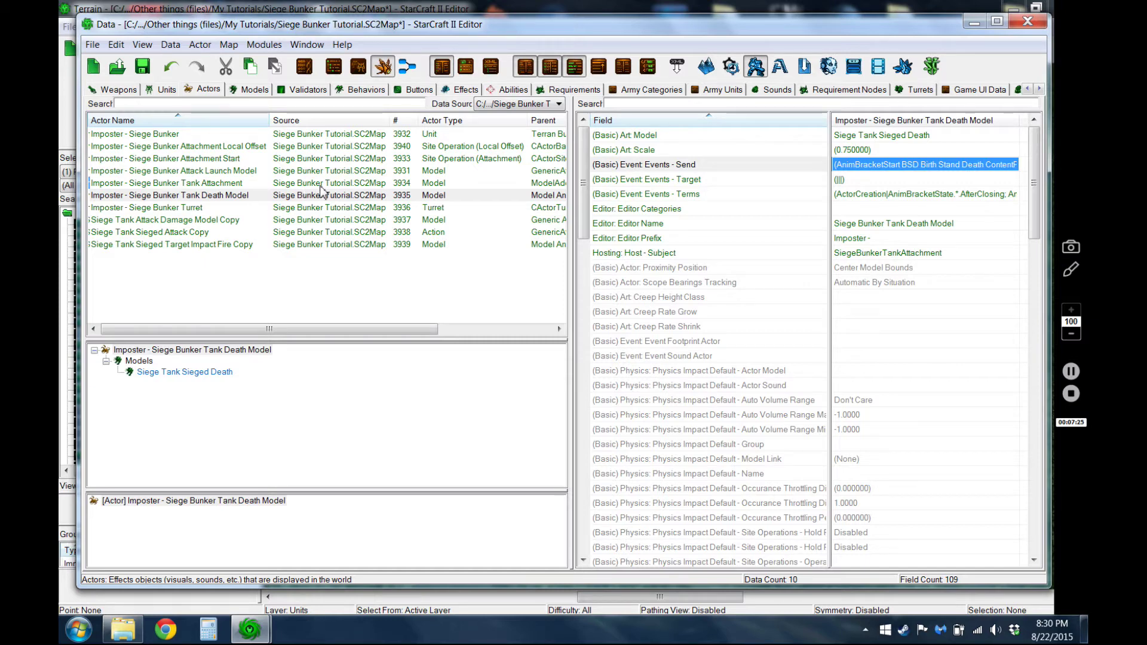
# Search the turrets from All Data for "siege tank" and select the Siege Tank (Sieged) turret.
pyautogui.click(923, 88)
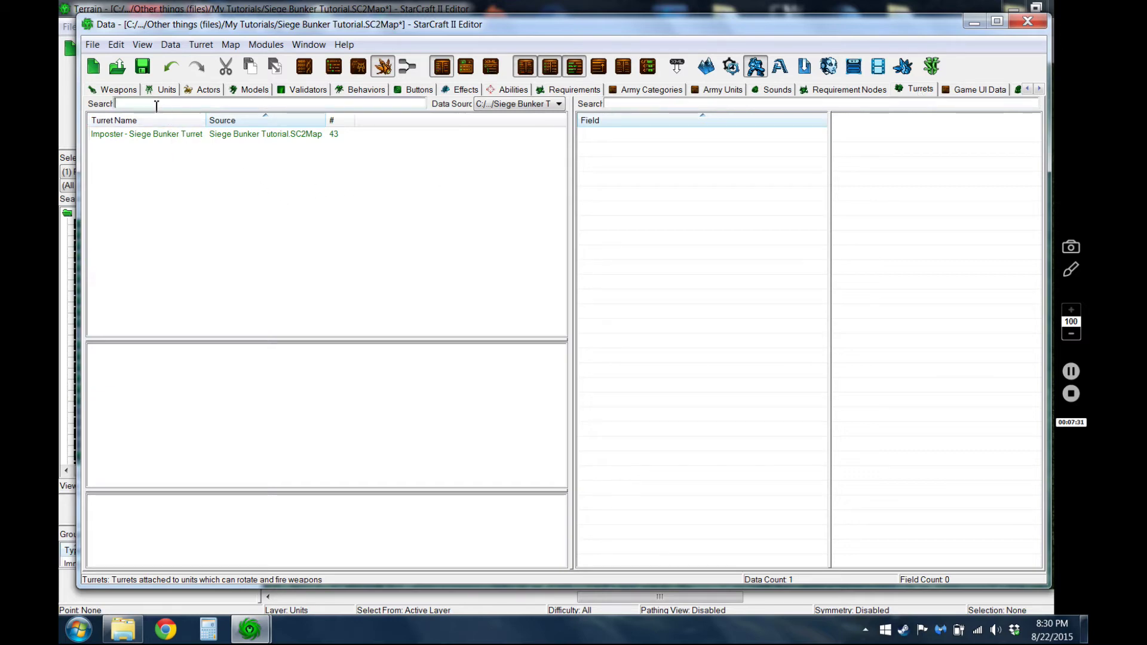
pyautogui.click(537, 104)
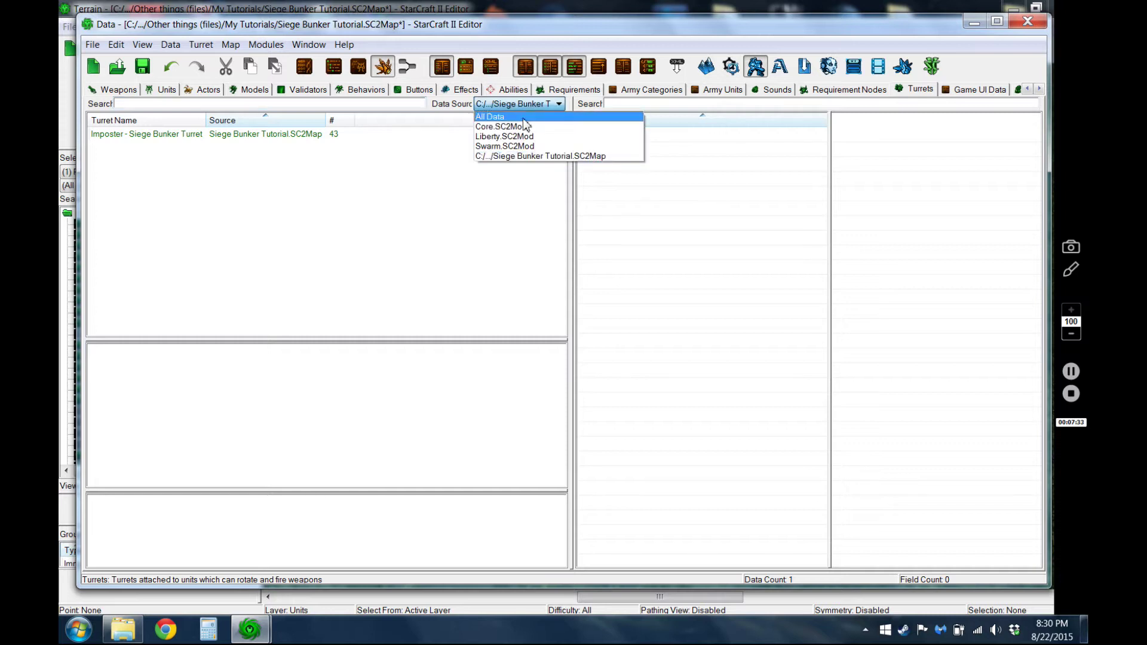
pyautogui.click(505, 126)
pyautogui.click(517, 103)
pyautogui.click(494, 118)
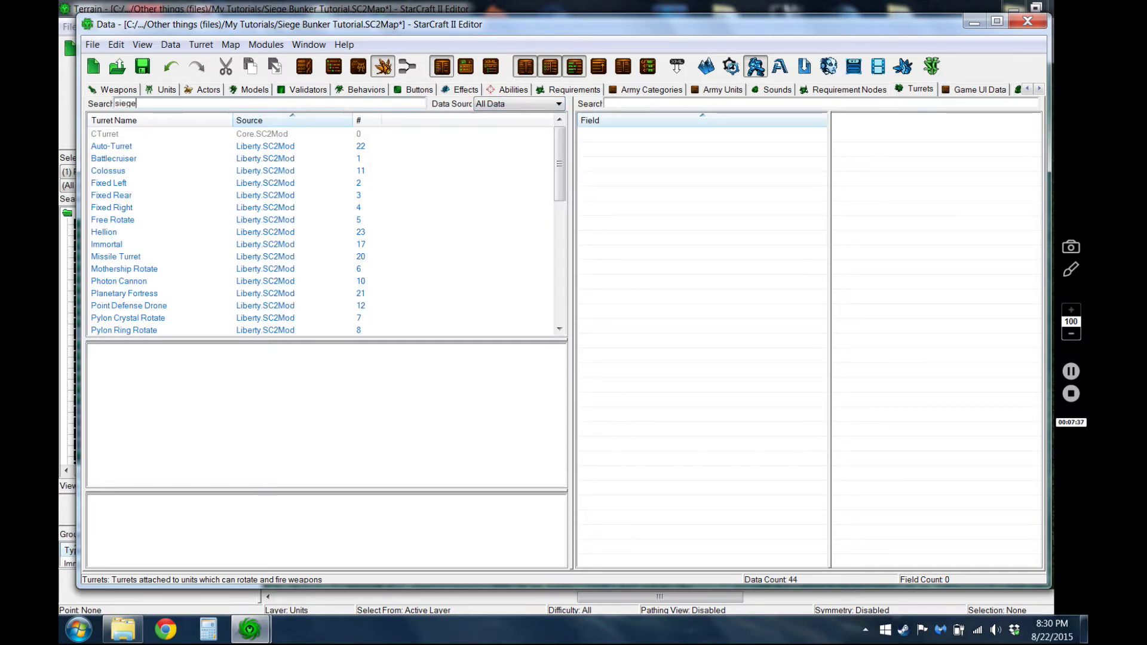
pyautogui.write('siege tank')
pyautogui.click(143, 147)
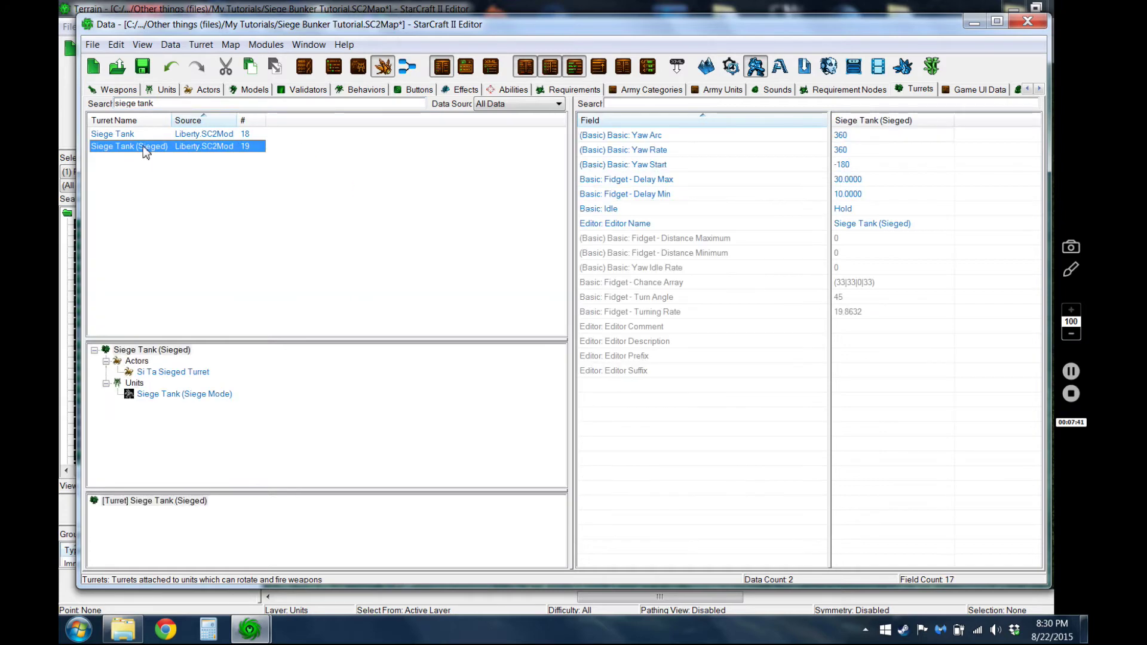
# Try out duplicating the Siege Tank (Sieged) turret together with its Si Ta Sieged Turret actor, and cancel the duplication.
pyautogui.rightClick(144, 147)
pyautogui.click(197, 185)
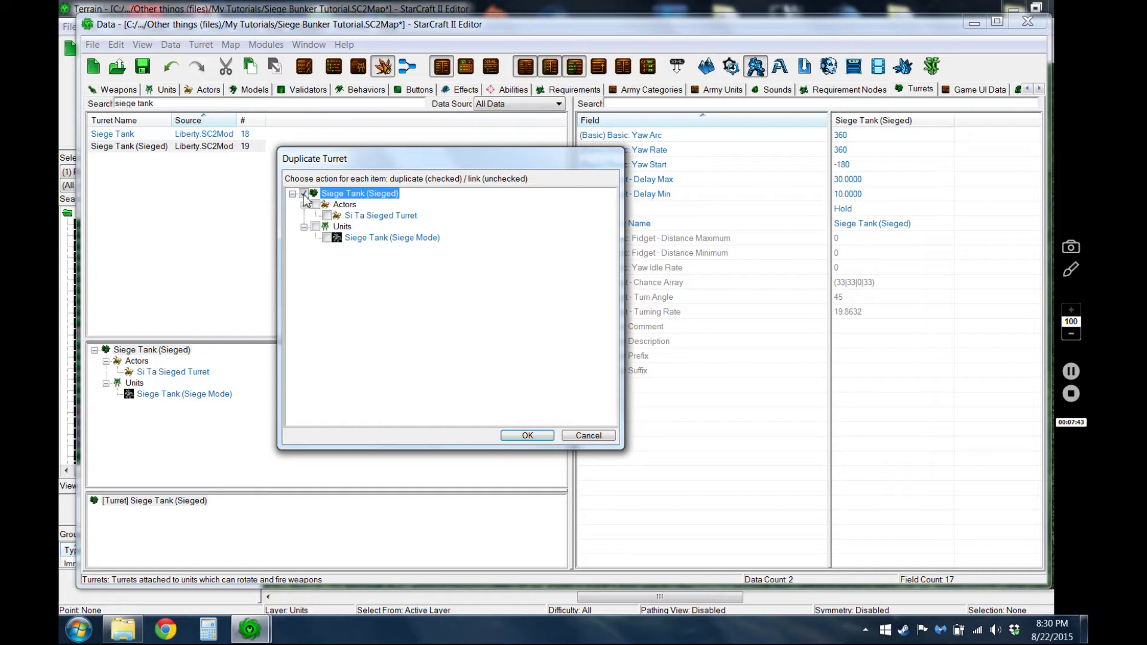
pyautogui.click(326, 216)
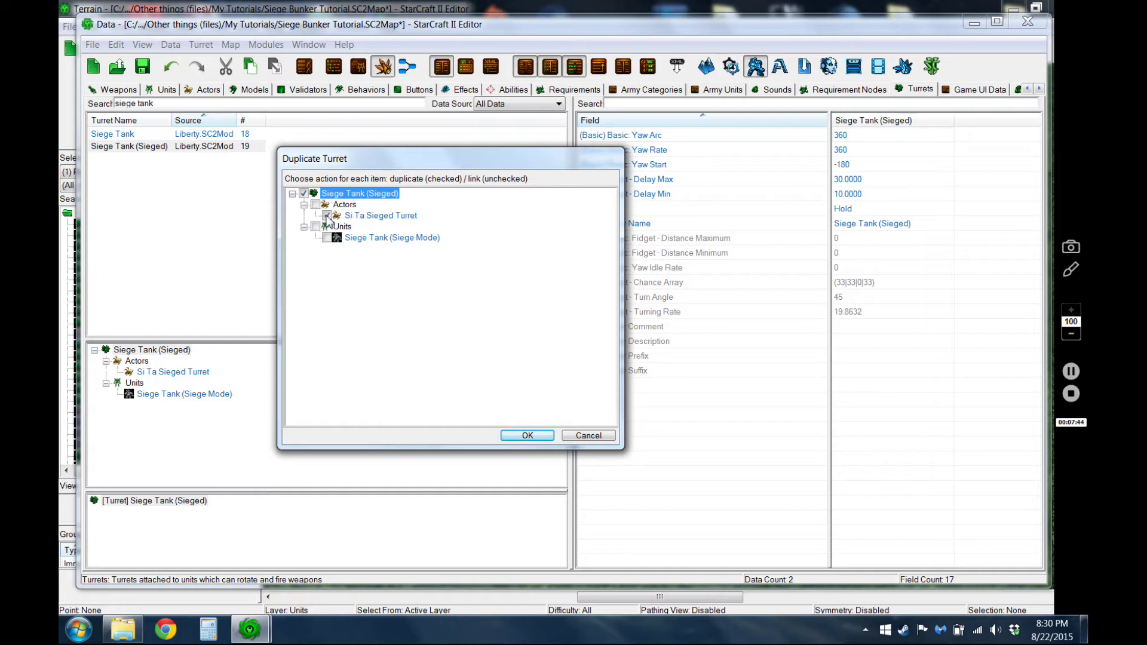
pyautogui.click(588, 434)
# Clear the turret search, restrict the data source to Siege Bunker Tutorial.SC2Map, and view the Siege Bunker Turret's fields.
pyautogui.moveTo(189, 103); pyautogui.dragTo(85, 103)
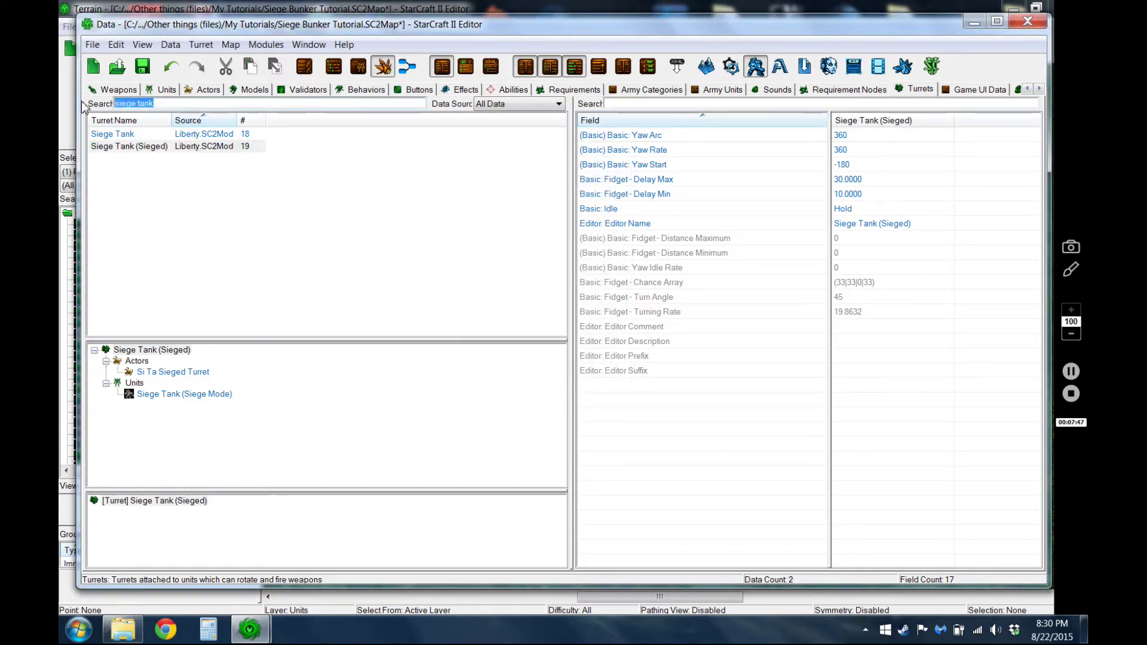
pyautogui.press('BackSpace')
pyautogui.click(493, 105)
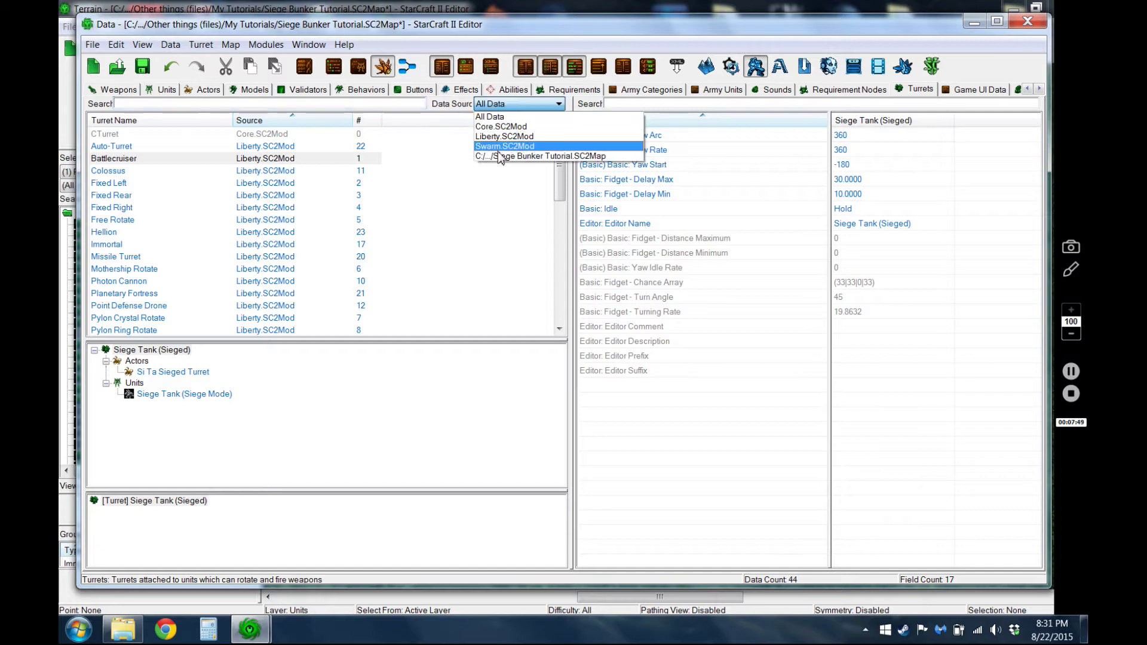
pyautogui.click(499, 156)
pyautogui.click(158, 134)
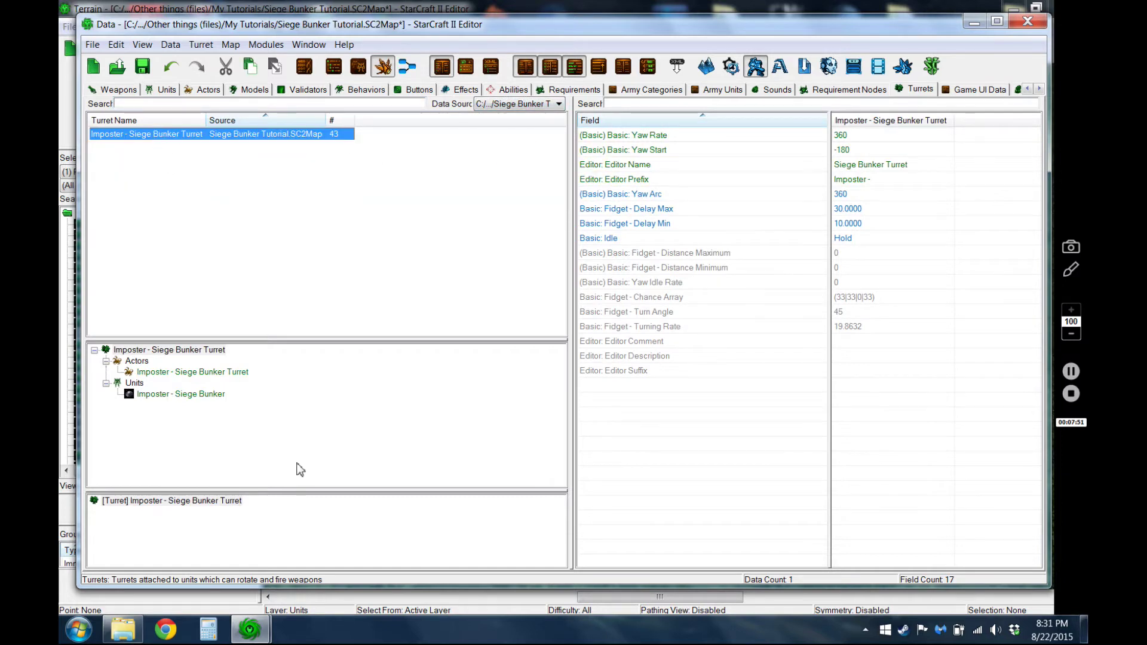
pyautogui.press('Tab')
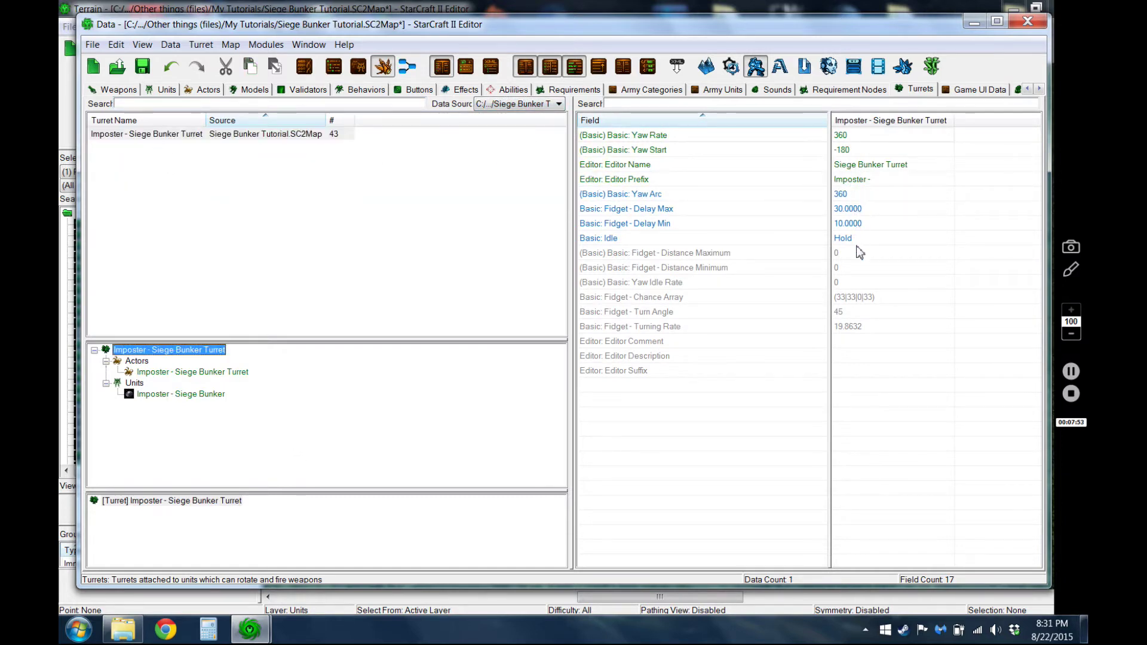
# Review the Turret Body - Subject value of the Siege Bunker Turret actor and close it without changes.
pyautogui.click(223, 371)
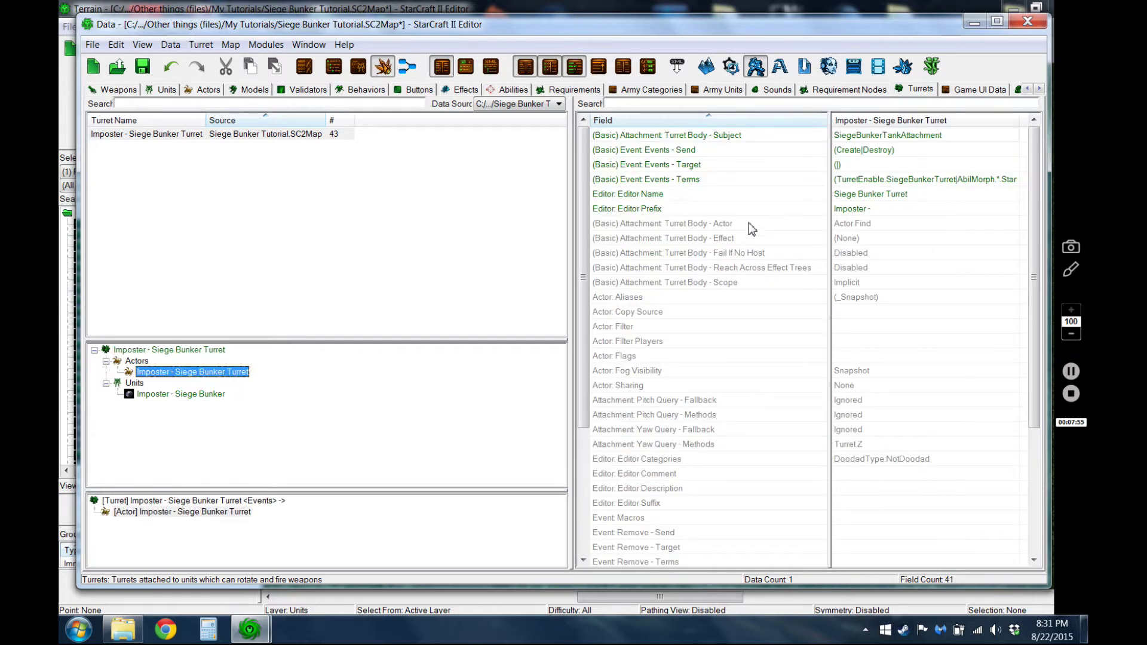
pyautogui.doubleClick(865, 135)
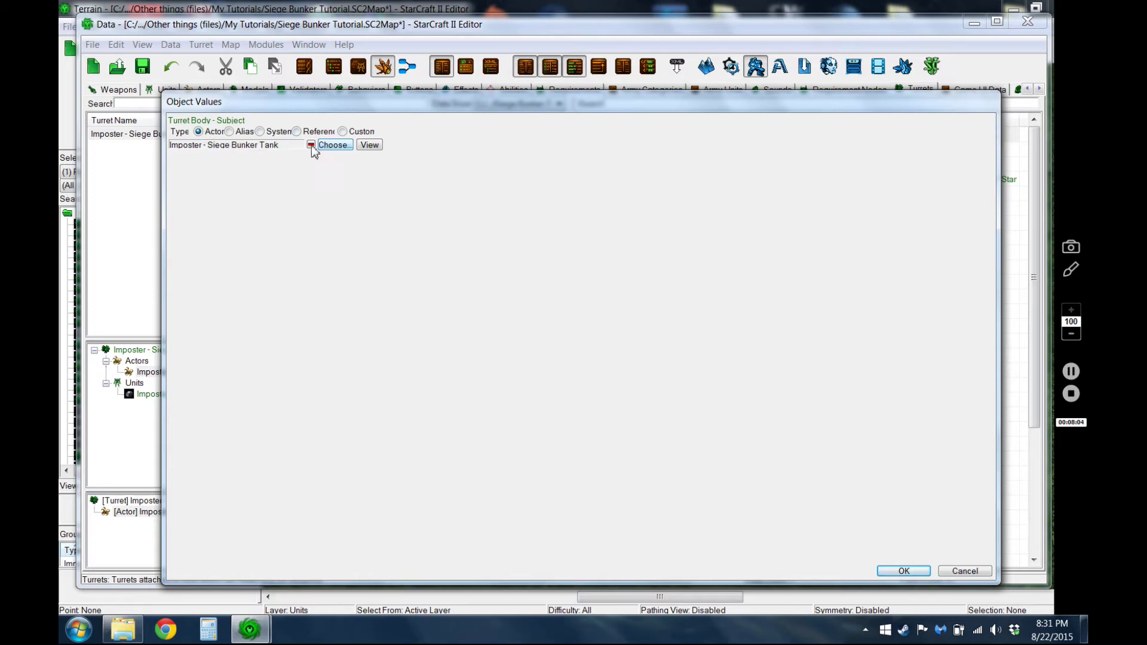
pyautogui.click(965, 569)
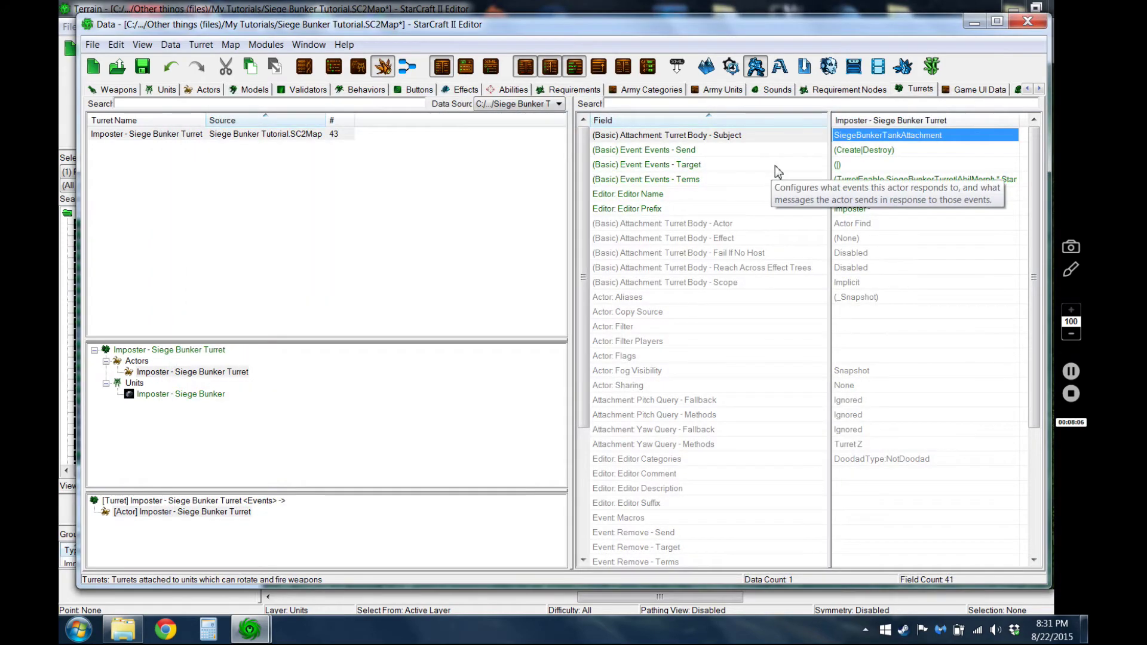
# Examine the AbilMorph event, its MorphFrom term and Destroy message in the turret actor's Events - Send, and return to the turret's own fields.
pyautogui.doubleClick(849, 152)
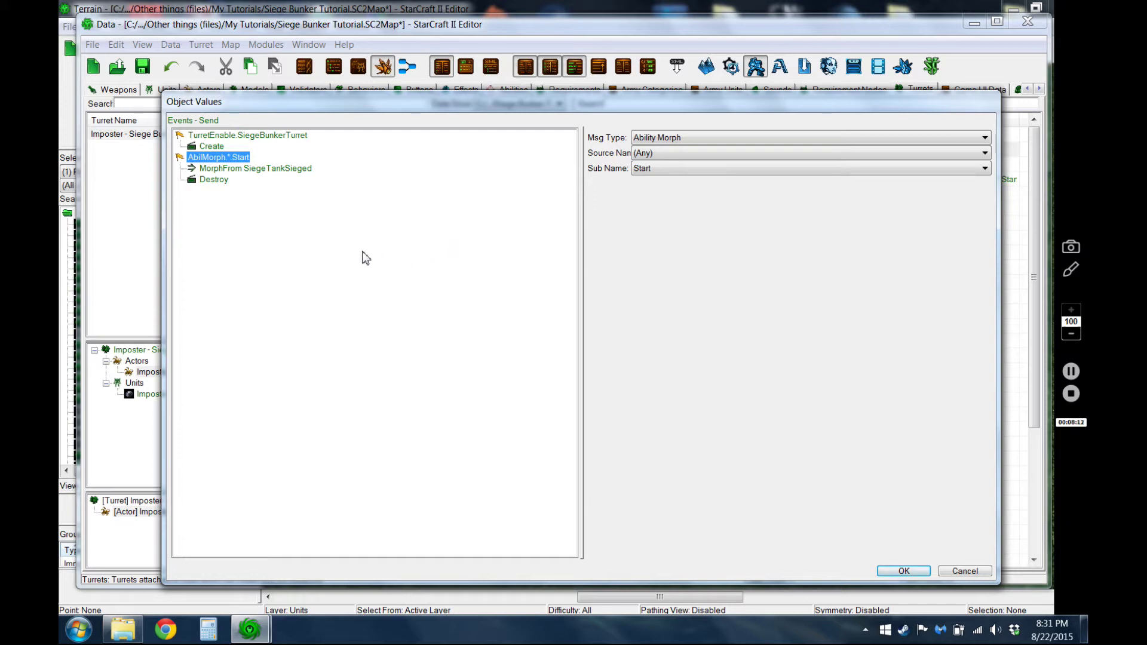
pyautogui.click(233, 169)
pyautogui.click(215, 178)
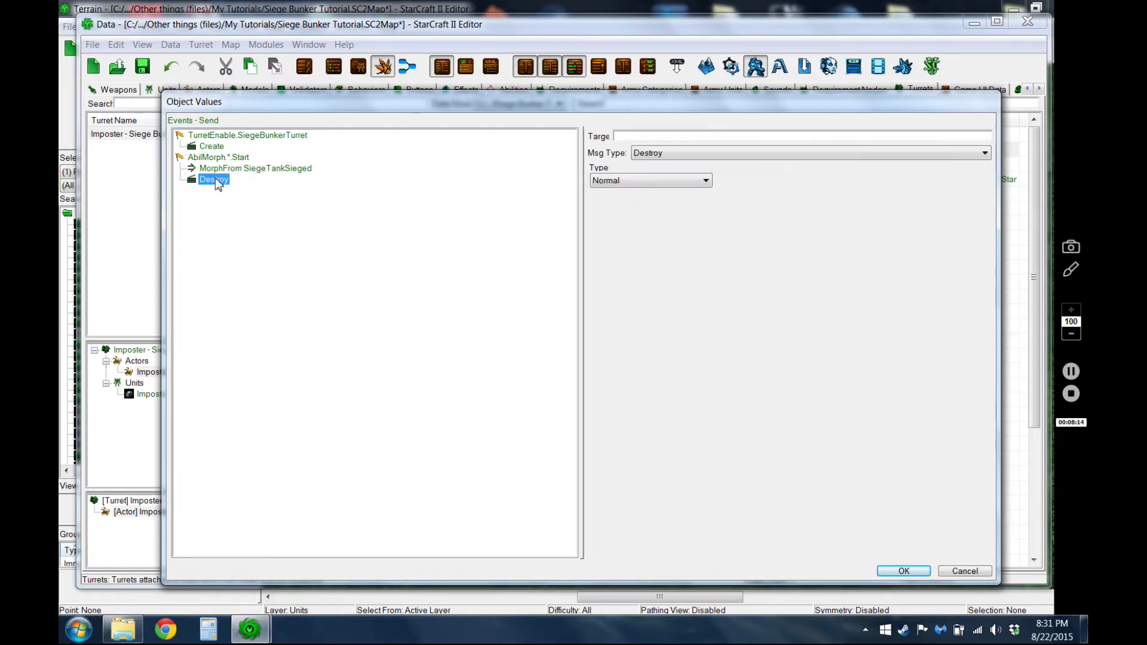
pyautogui.click(211, 158)
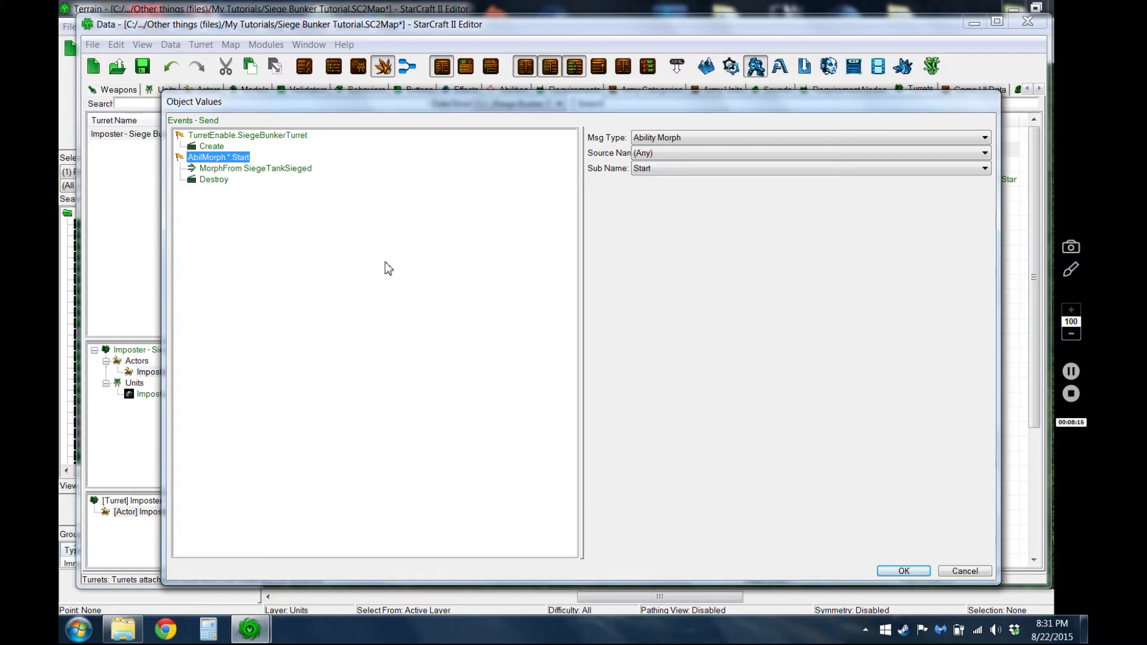
pyautogui.click(977, 571)
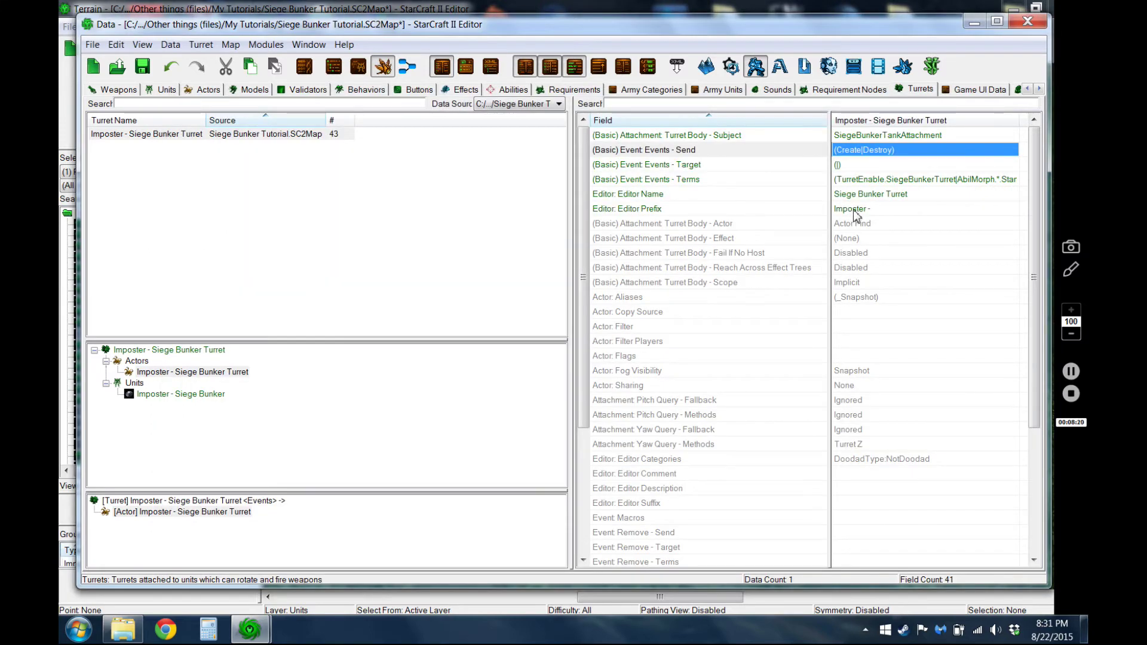
pyautogui.click(170, 372)
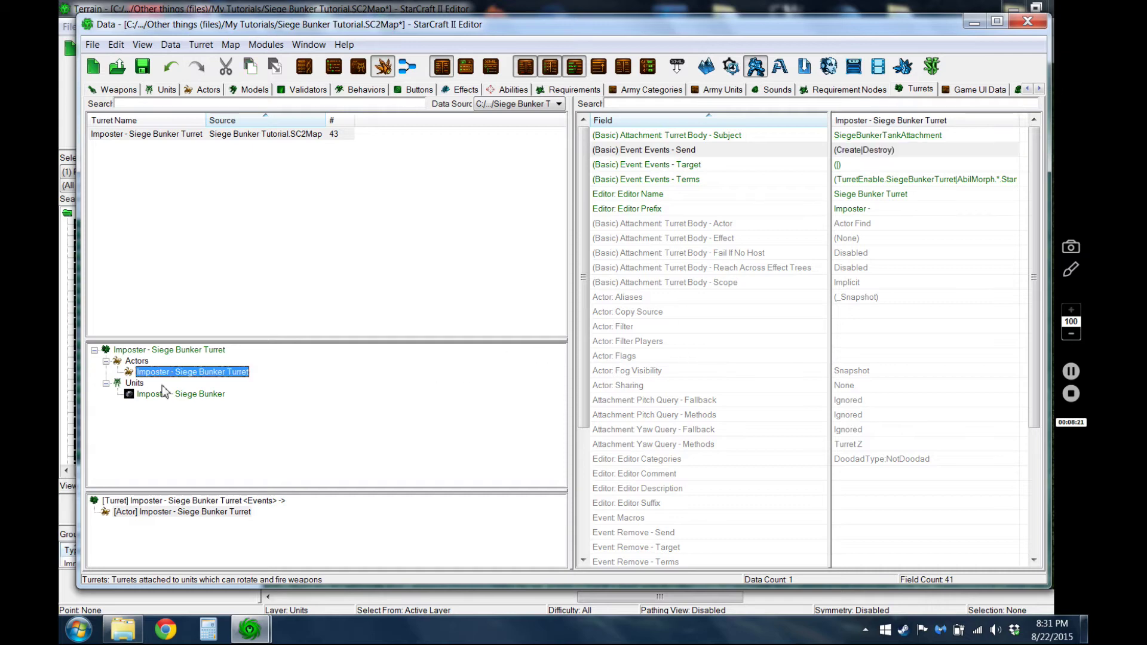
pyautogui.click(150, 352)
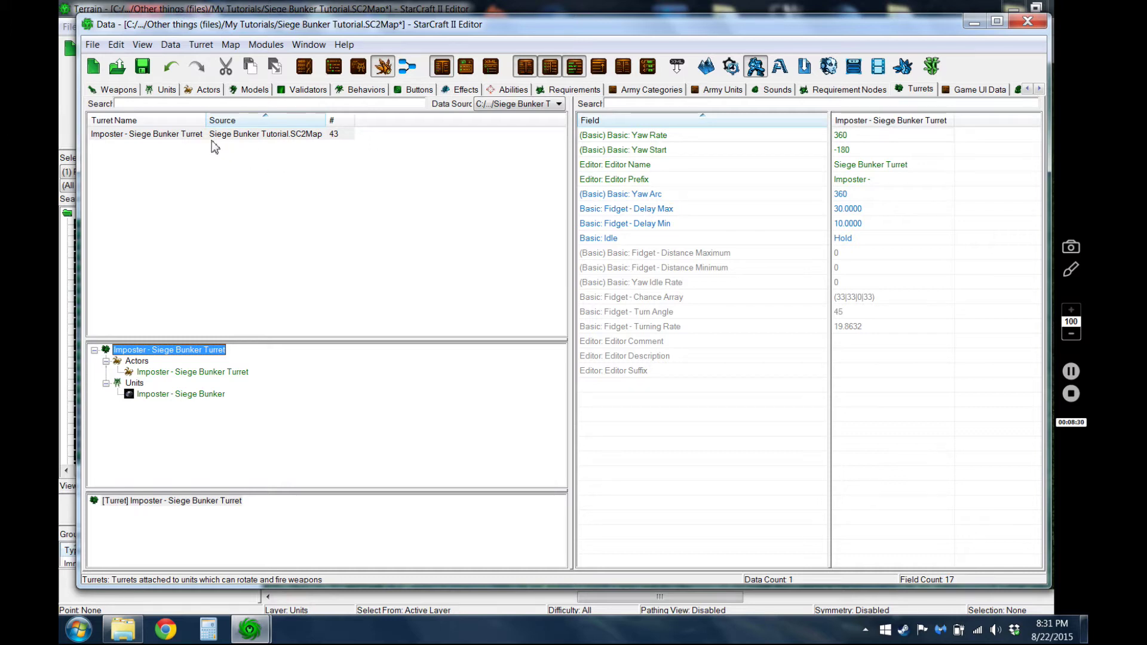
# Search the units from All Data for "siege" and select the Siege Tank (Siege Mode) unit.
pyautogui.click(119, 89)
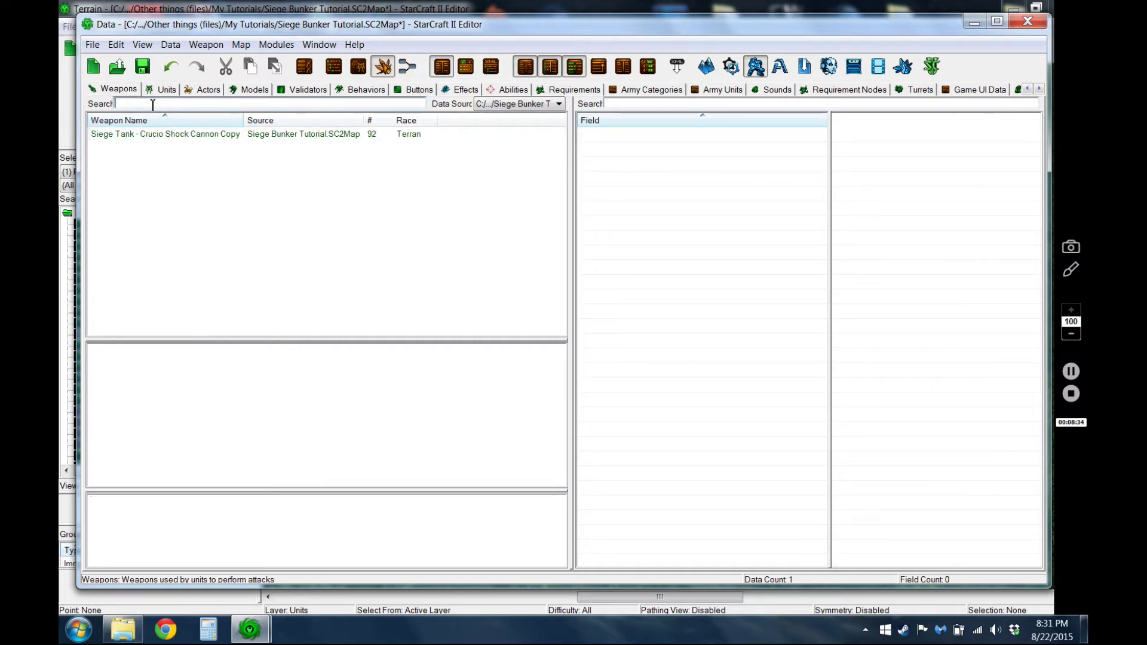
pyautogui.write('si')
pyautogui.click(167, 90)
pyautogui.write('ege')
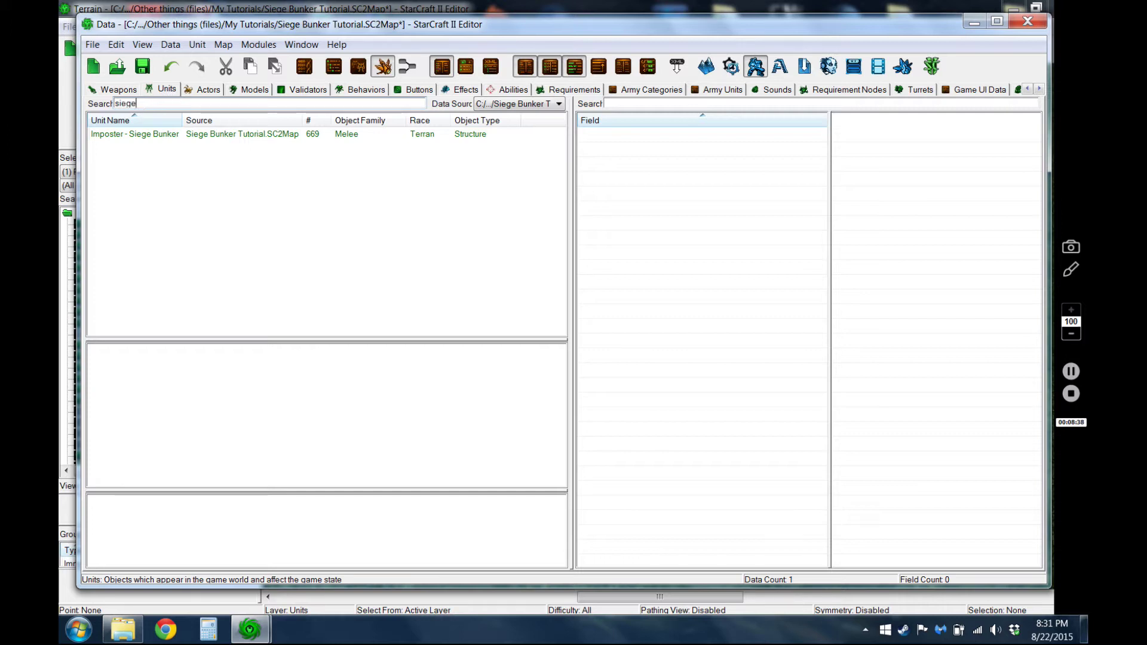
pyautogui.click(501, 104)
pyautogui.click(504, 118)
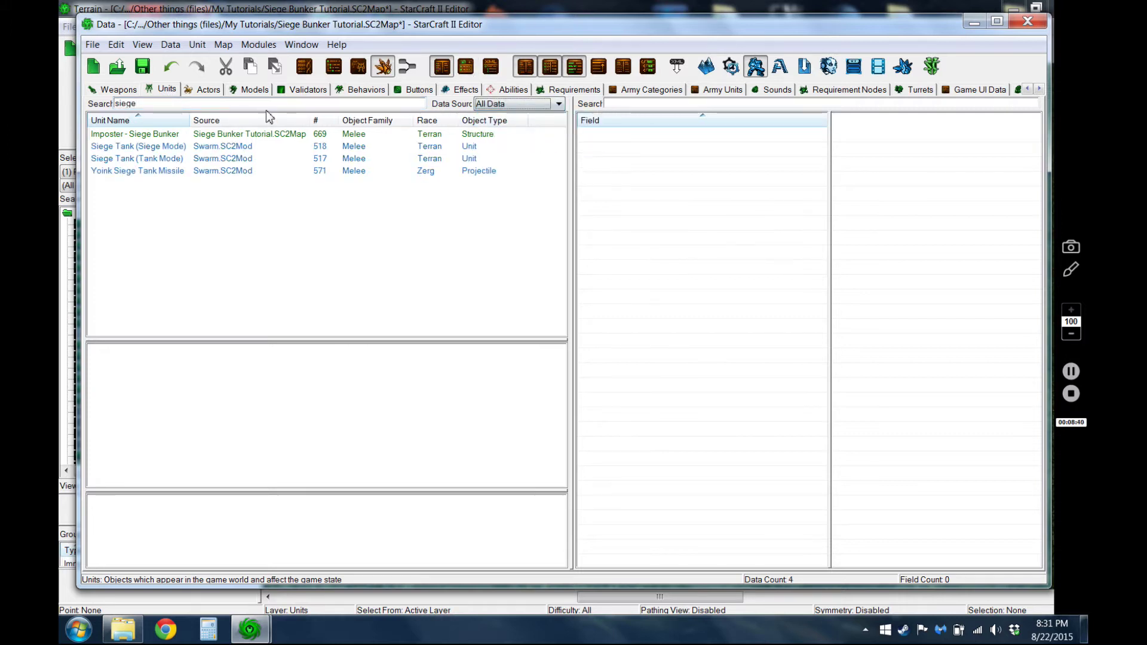
pyautogui.click(171, 147)
# Find the Crucio Shock Cannon weapon linked to the Siege Tank (Siege Mode) unit and view it in the weapons data.
pyautogui.click(339, 421)
pyautogui.scroll(-10, 339, 421)
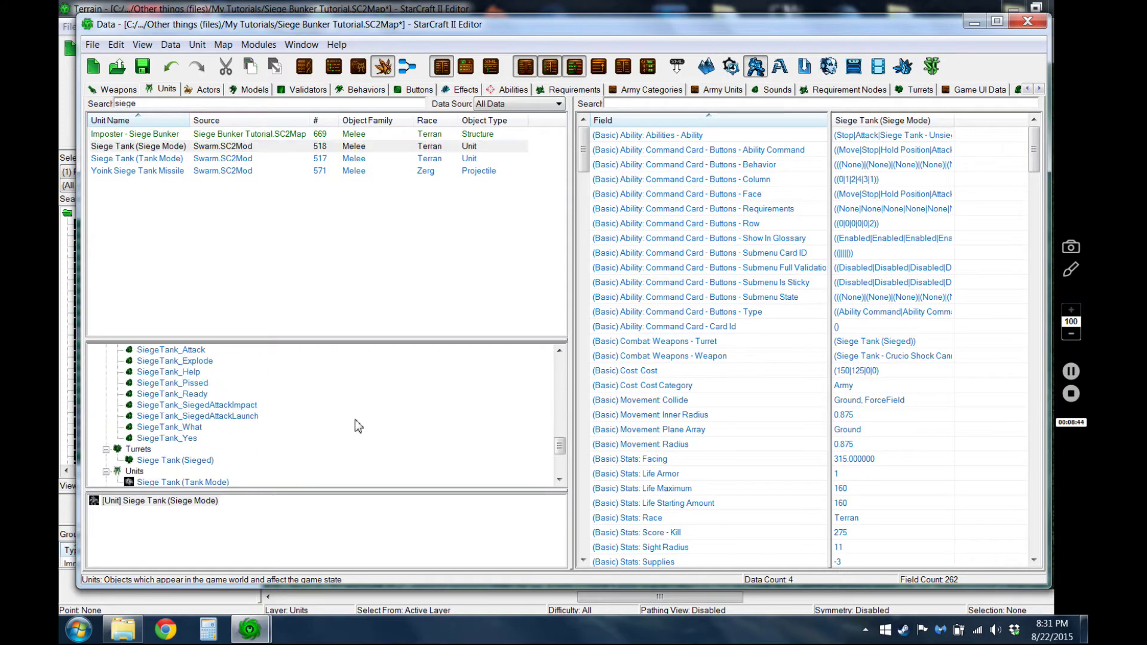
pyautogui.click(197, 472)
pyautogui.rightClick(195, 473)
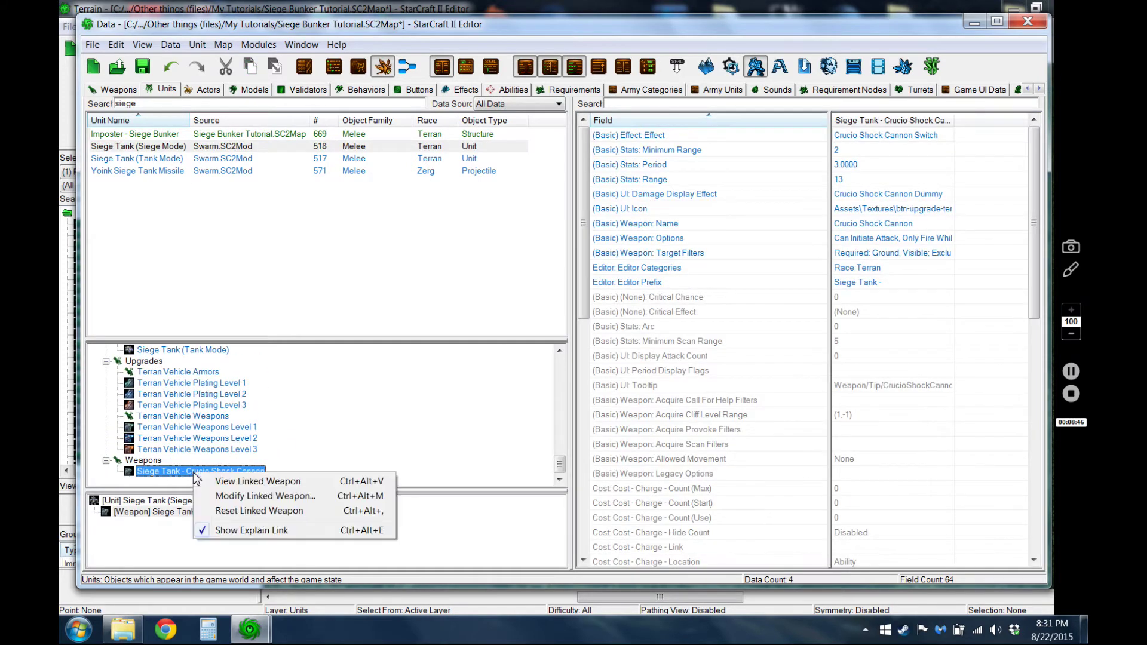
pyautogui.click(237, 484)
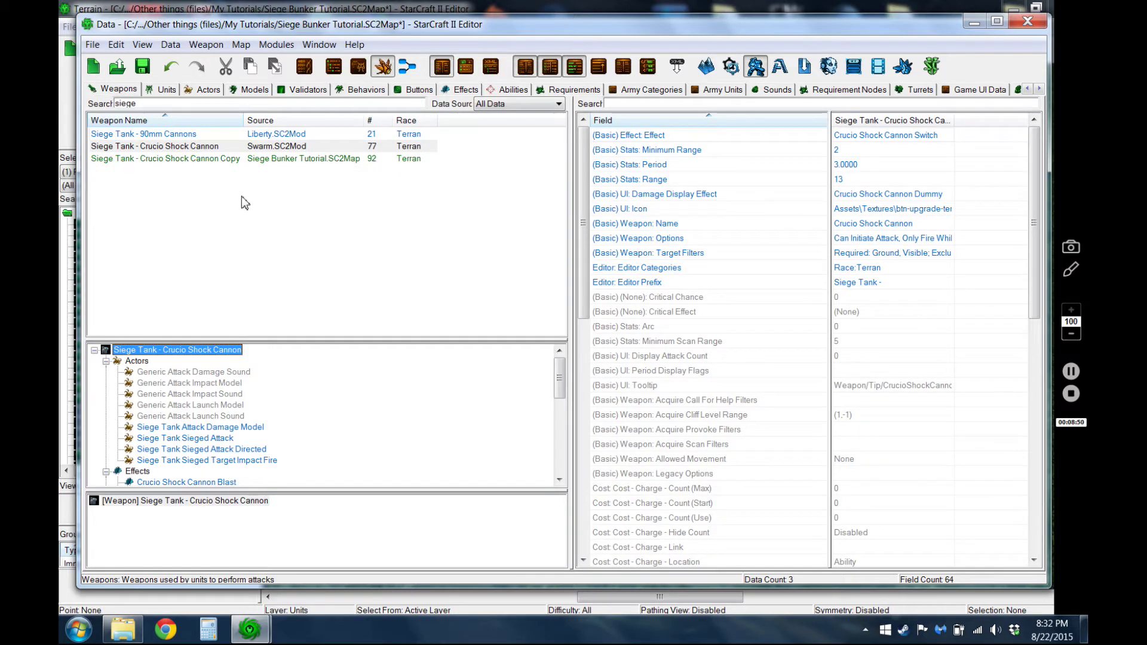
pyautogui.click(189, 145)
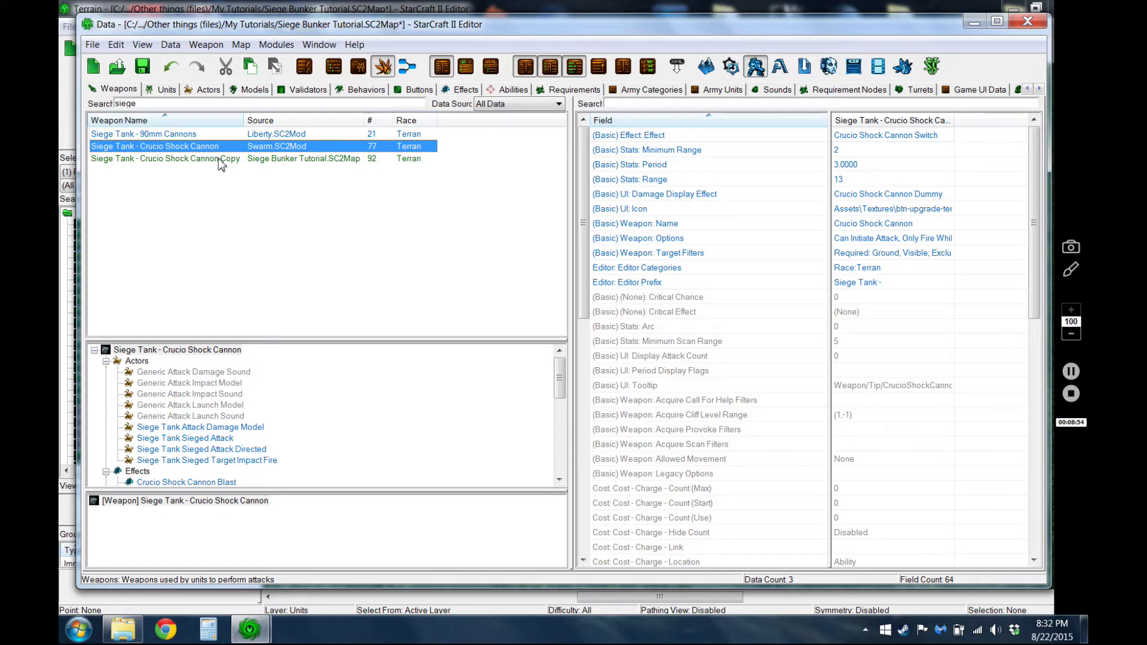
# Step through the effects linked to the original Crucio Shock Cannon weapon, from Crucio Shock Cannon Blast to Crucio Shock Cannon Switch.
pyautogui.click(560, 381)
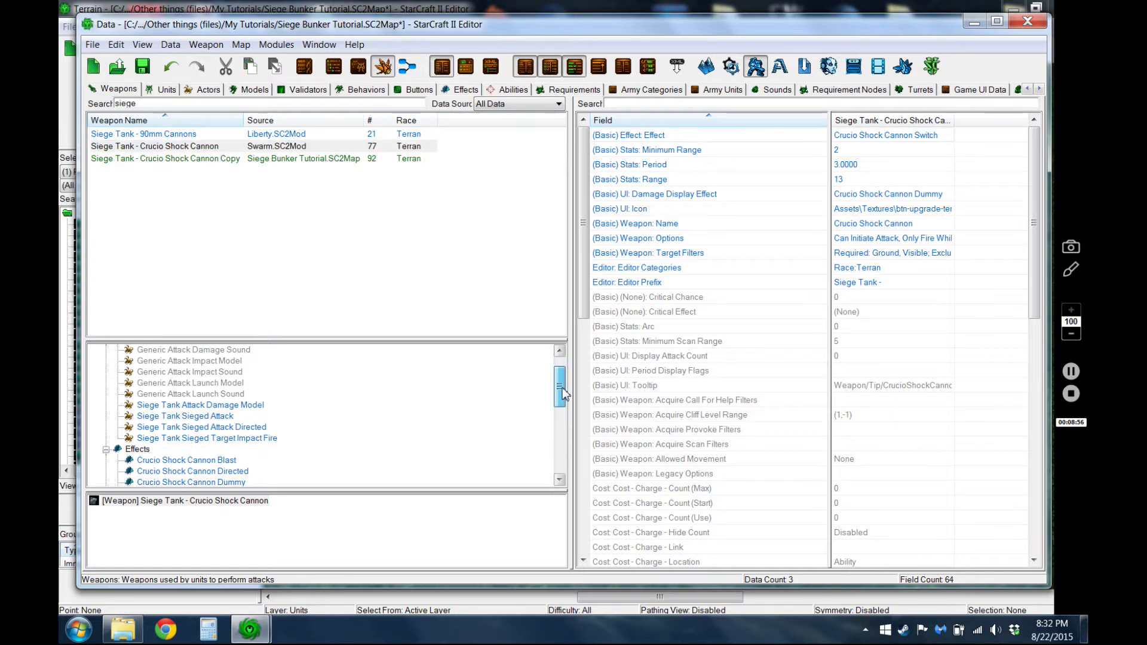
pyautogui.moveTo(560, 384)
pyautogui.mouseDown()
pyautogui.moveTo(557, 411)
pyautogui.moveTo(555, 371)
pyautogui.moveTo(551, 400)
pyautogui.mouseUp()
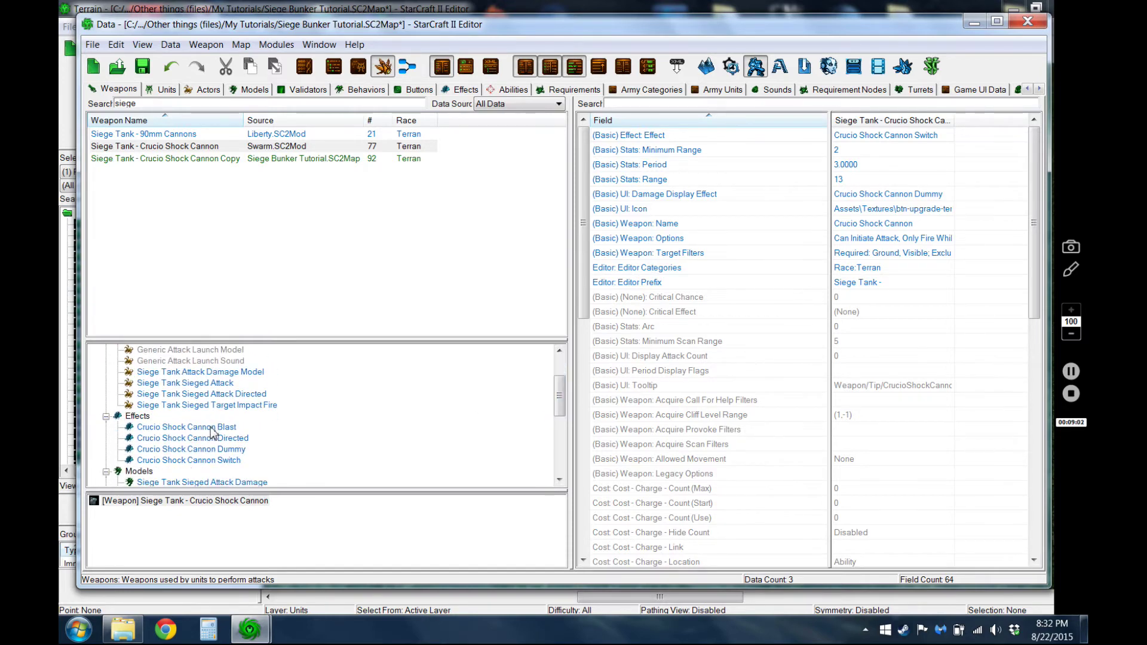
pyautogui.click(215, 427)
pyautogui.press('Down')
pyautogui.press('Down')
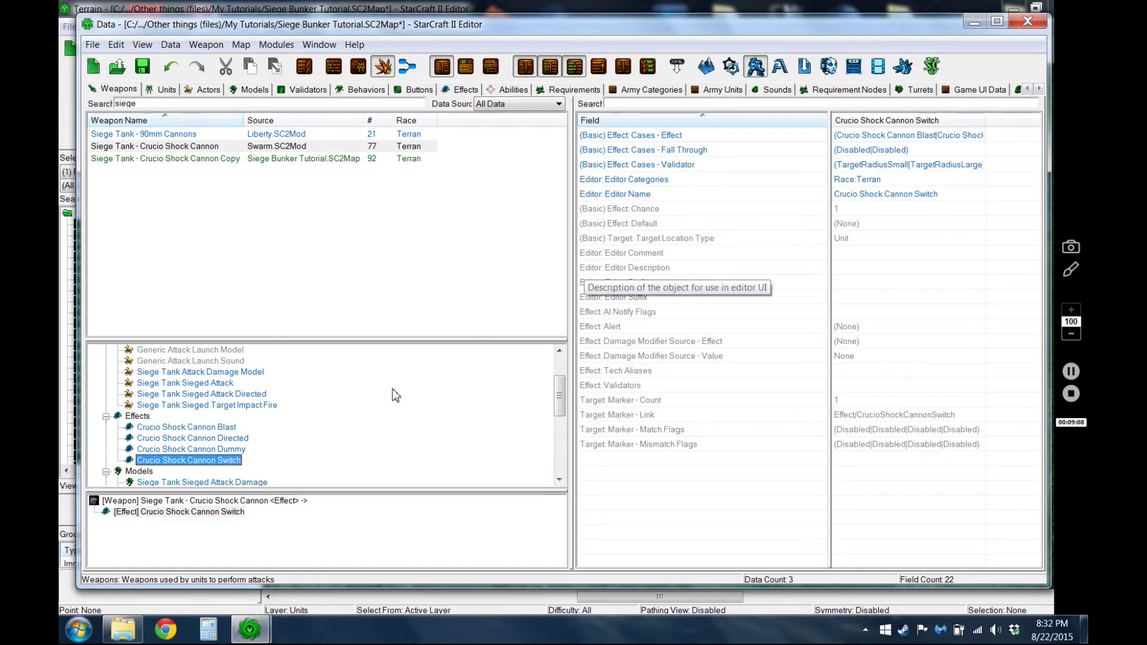
# View the Crucio Shock Cannon Blast Copy effect of the copied weapon and return to the original Crucio Shock Cannon.
pyautogui.click(195, 158)
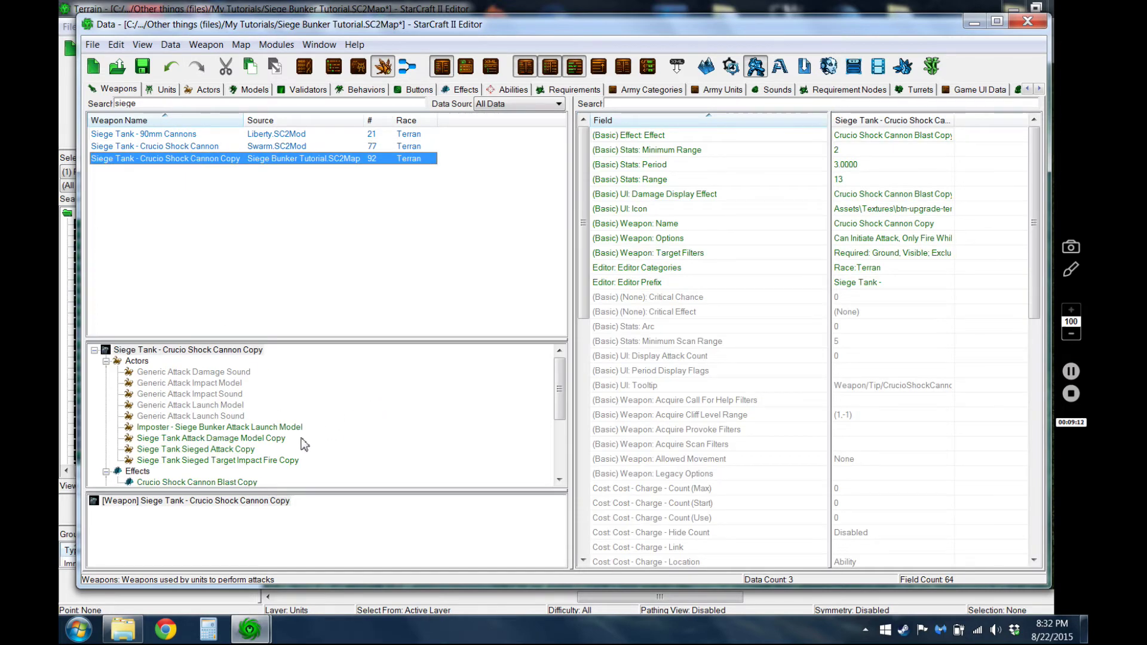
pyautogui.scroll(-1, 281, 461)
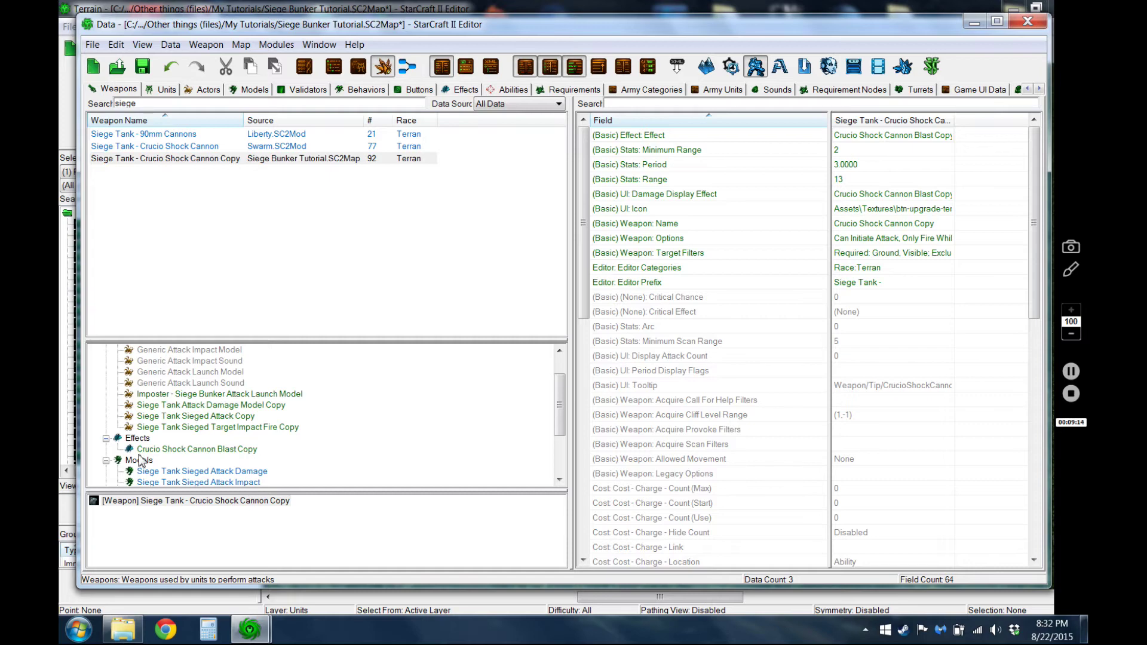
pyautogui.click(158, 449)
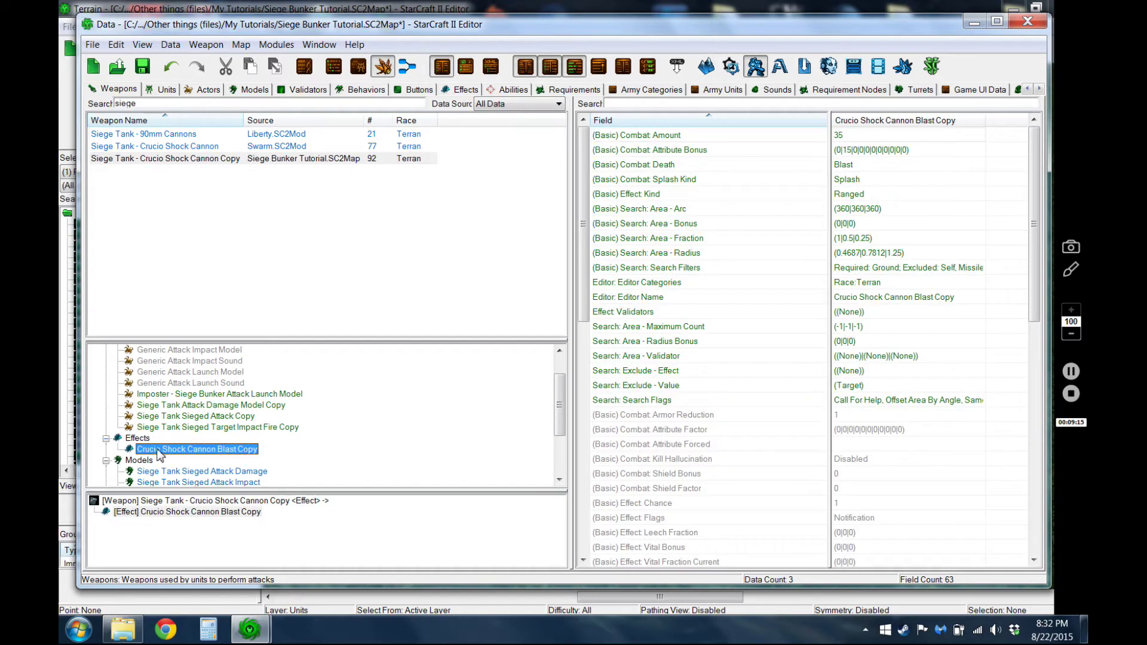
pyautogui.click(210, 146)
pyautogui.moveTo(560, 392)
pyautogui.mouseDown()
pyautogui.moveTo(560, 463)
pyautogui.moveTo(556, 393)
pyautogui.mouseUp()
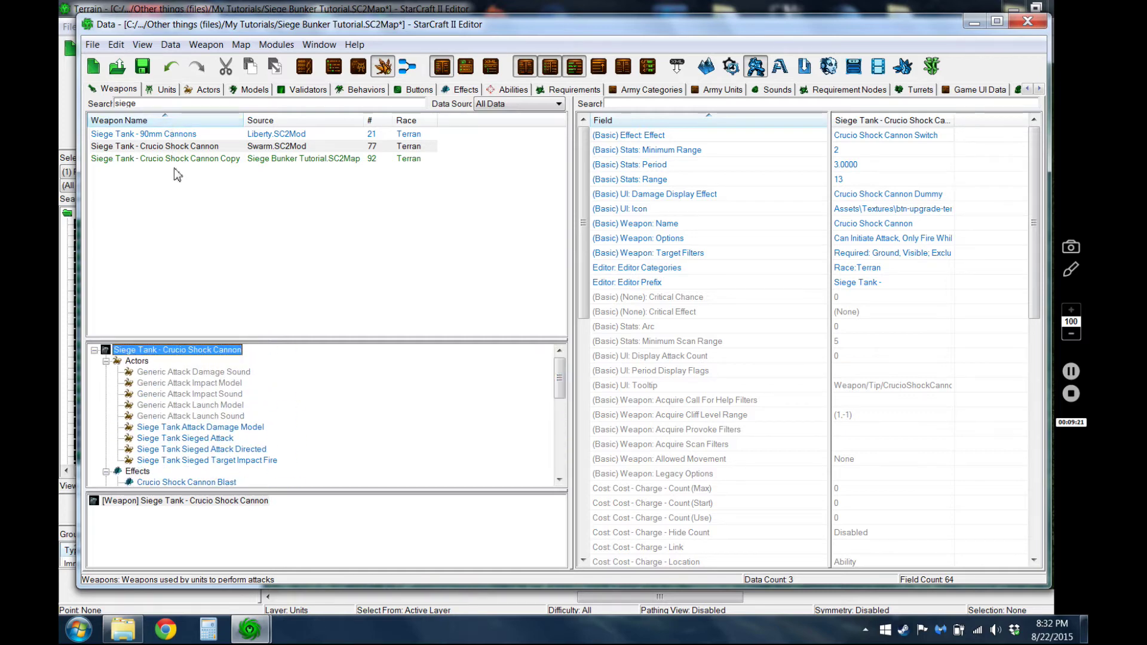
# Trace the link from the Crucio Shock Cannon weapon to its Siege Tank Sieged Attack Directed actor, checking the entries in the explain link chain.
pyautogui.rightClick(170, 147)
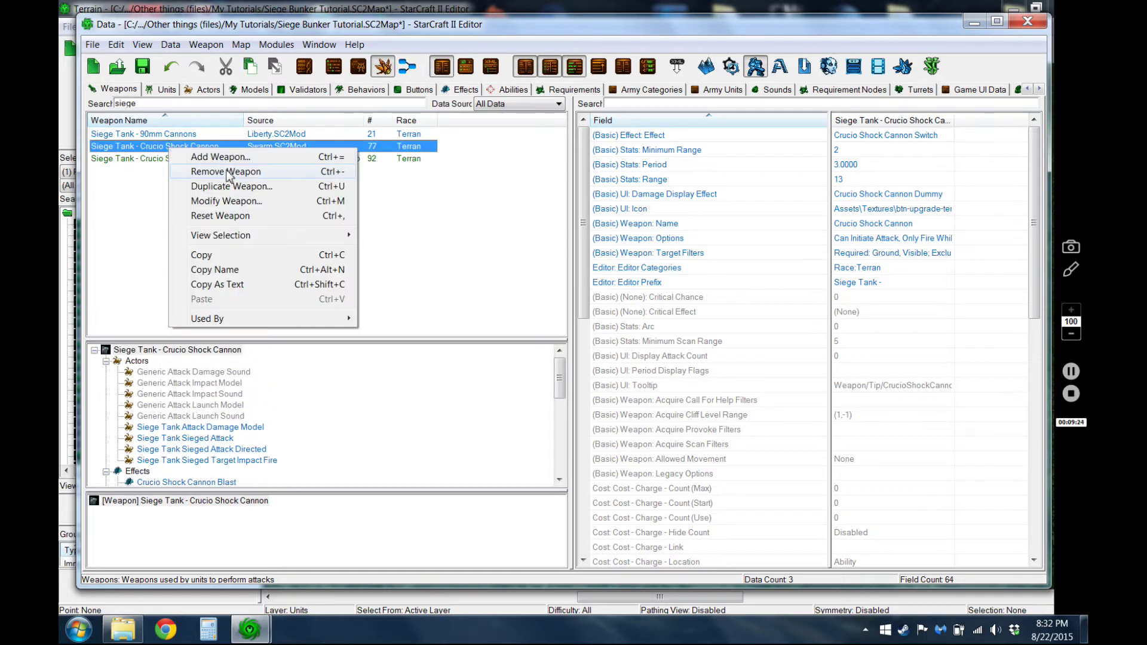
pyautogui.click(387, 425)
pyautogui.scroll(-1, 324, 443)
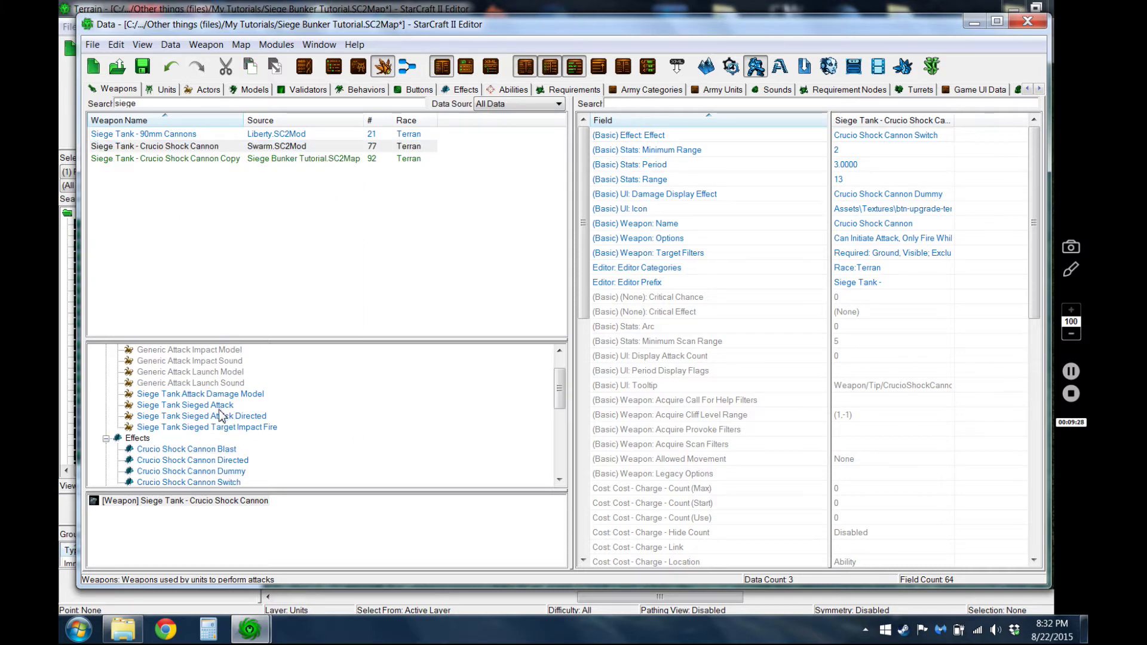
pyautogui.click(221, 415)
pyautogui.scroll(-1, 234, 426)
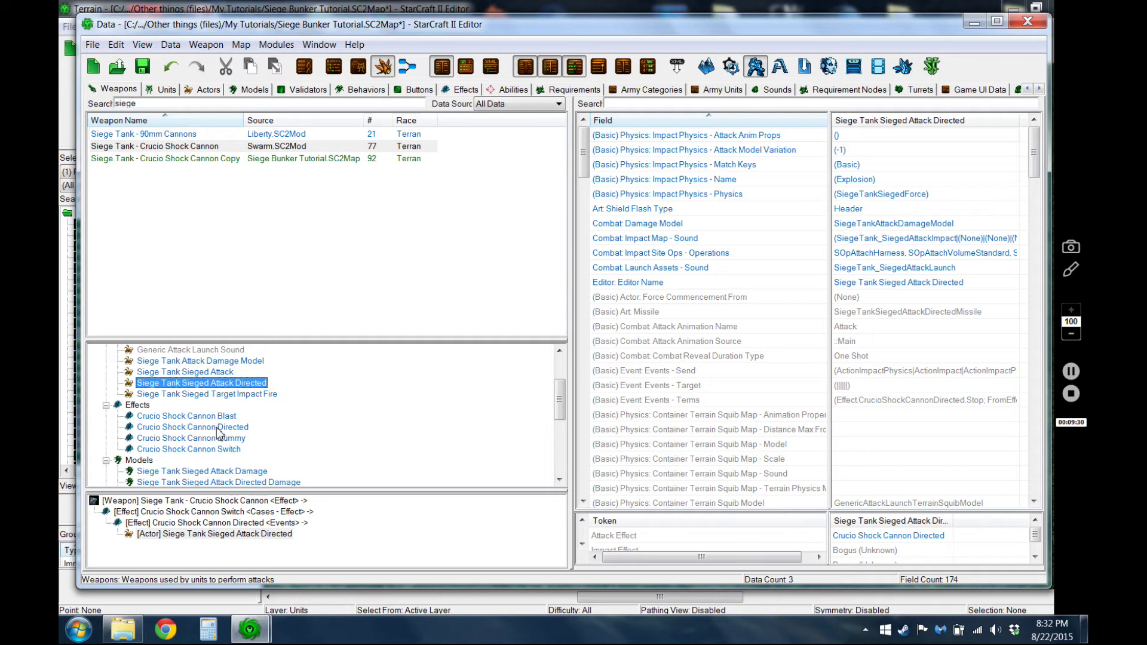
pyautogui.click(367, 535)
pyautogui.rightClick(347, 433)
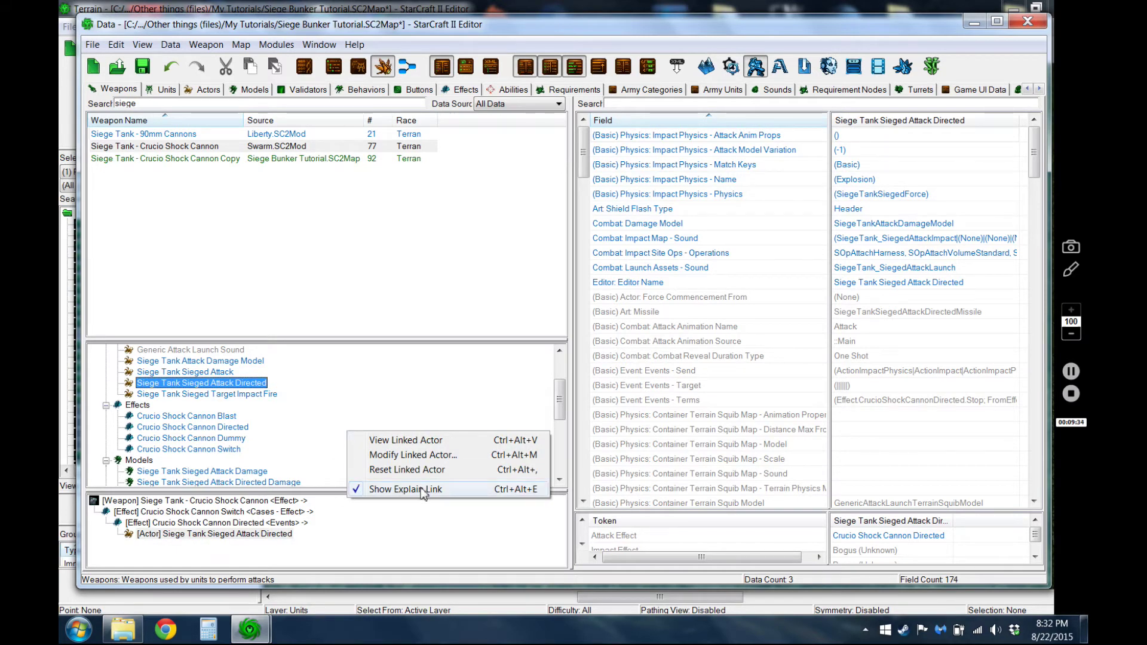
pyautogui.click(302, 409)
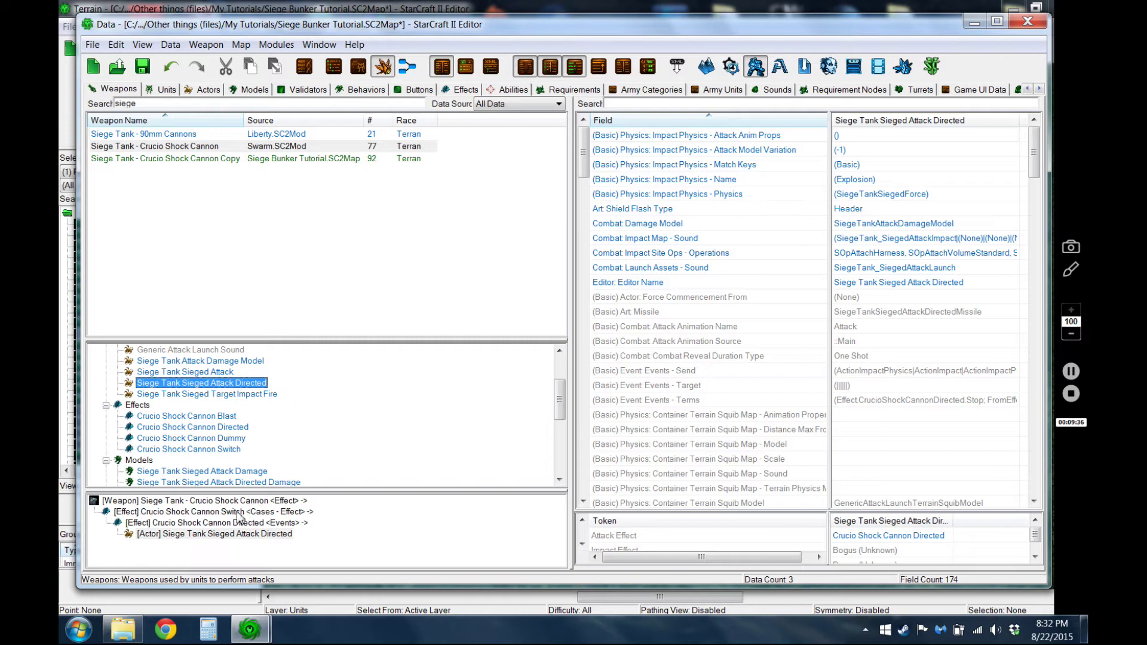
pyautogui.click(209, 535)
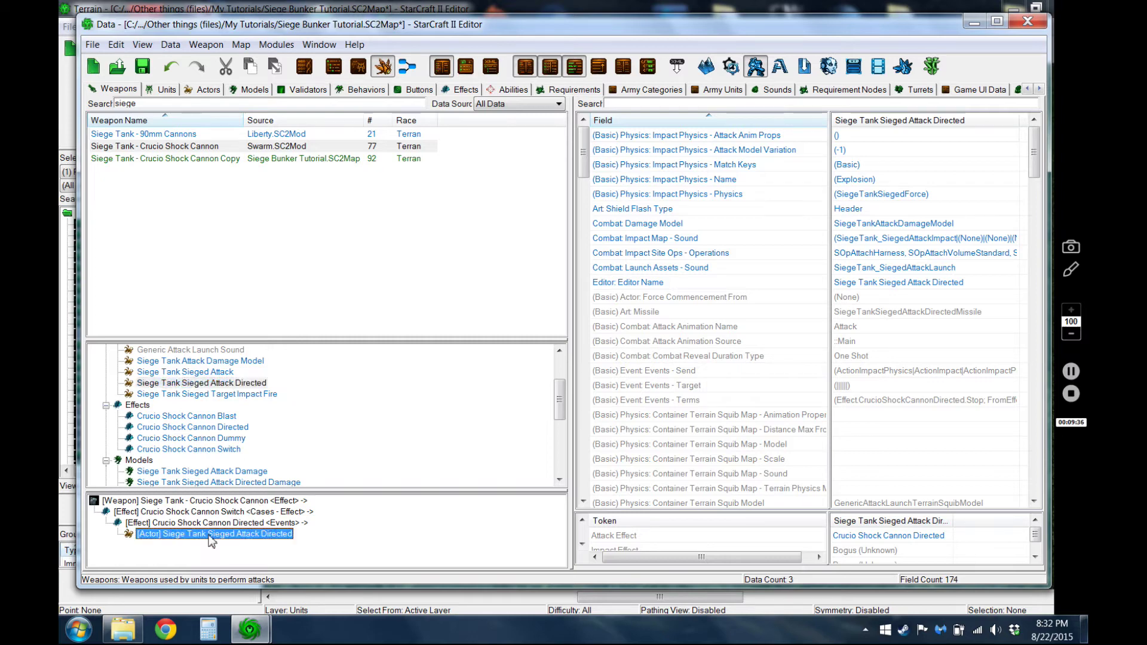
pyautogui.click(229, 524)
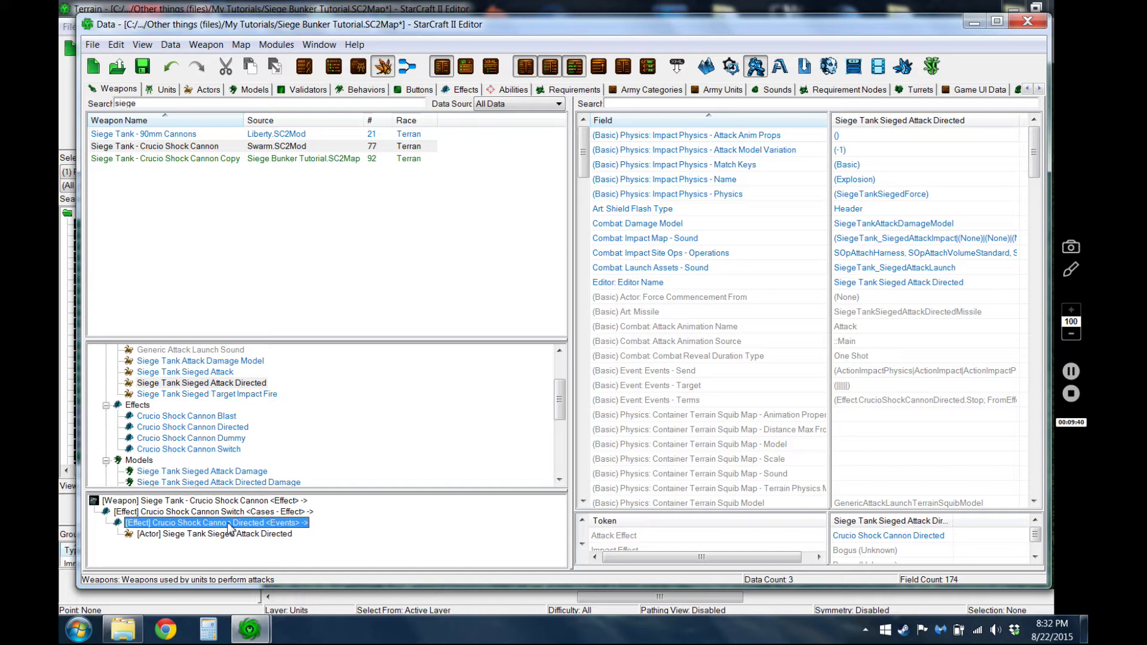
pyautogui.click(244, 385)
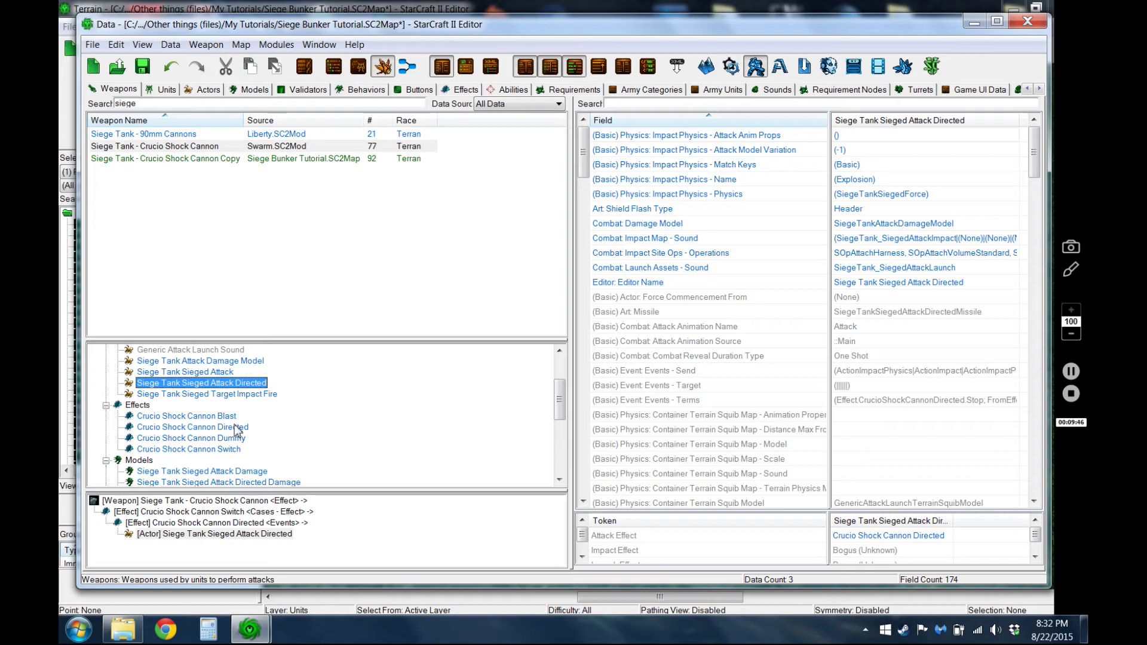
# Compare the links of the Siege Tank Sieged Target Impact Fire and Siege Tank Sieged Attack Directed actors with the Crucio Shock Cannon Switch effect.
pyautogui.click(238, 428)
pyautogui.click(231, 395)
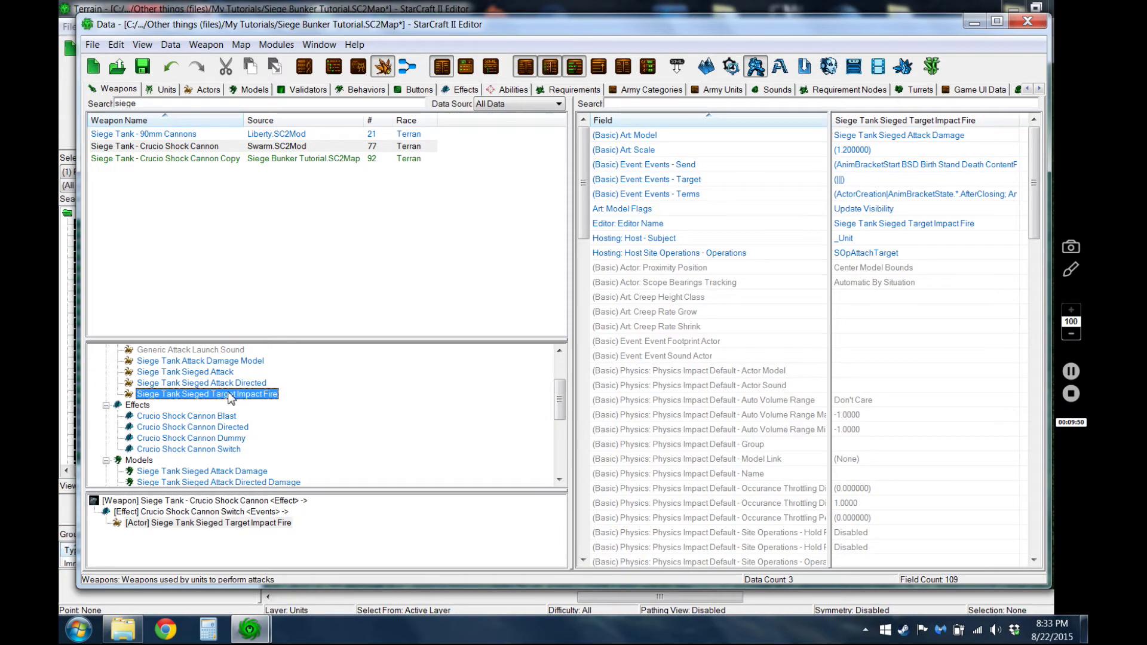
pyautogui.click(230, 512)
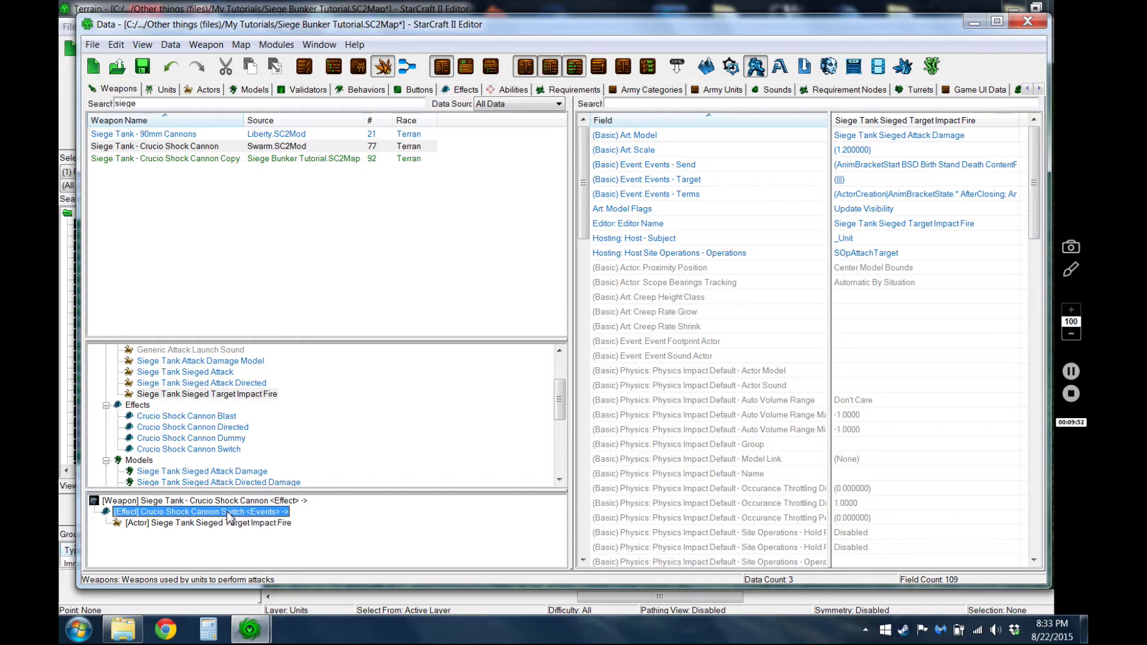
pyautogui.click(213, 450)
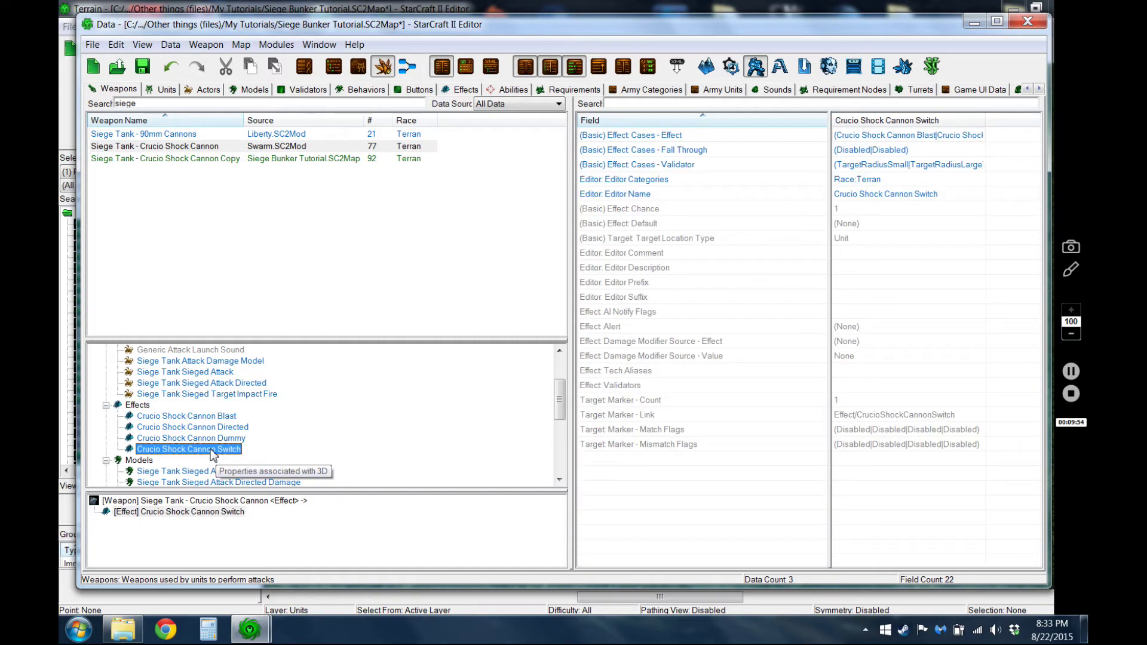
pyautogui.click(215, 385)
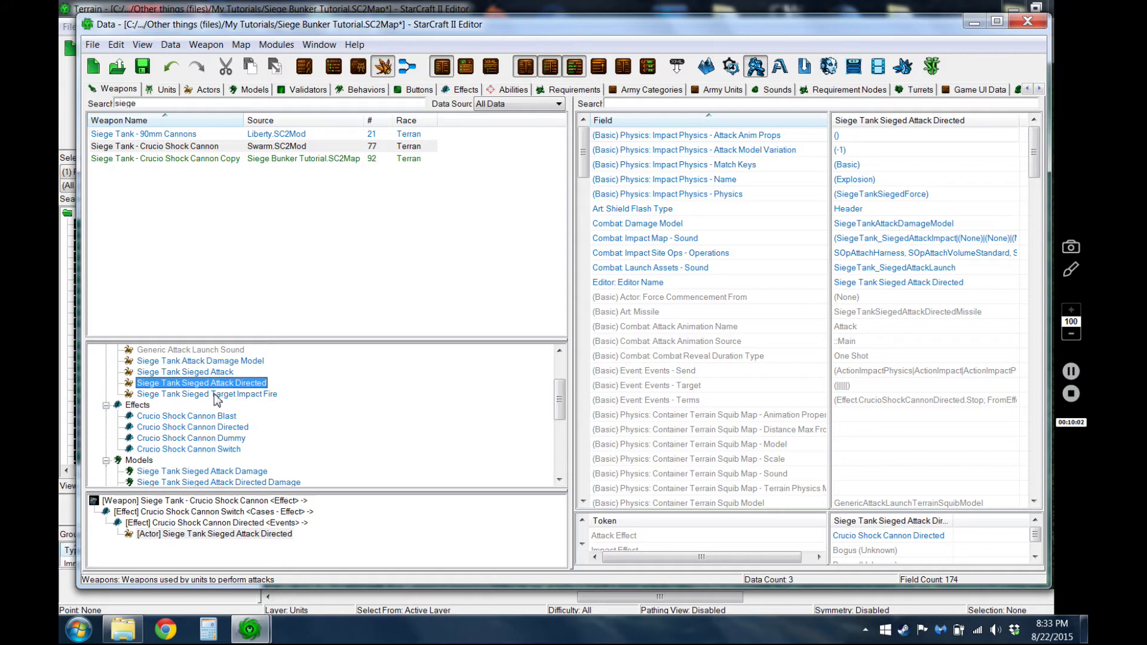
pyautogui.click(215, 395)
pyautogui.click(213, 385)
pyautogui.click(213, 392)
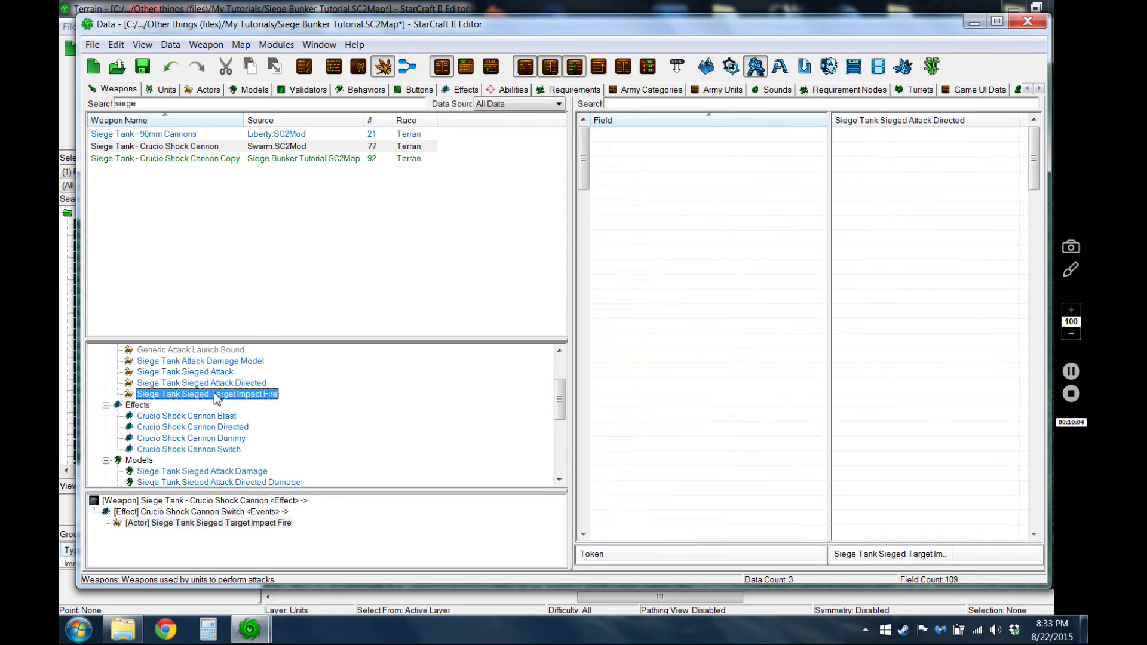
pyautogui.click(238, 523)
pyautogui.doubleClick(238, 524)
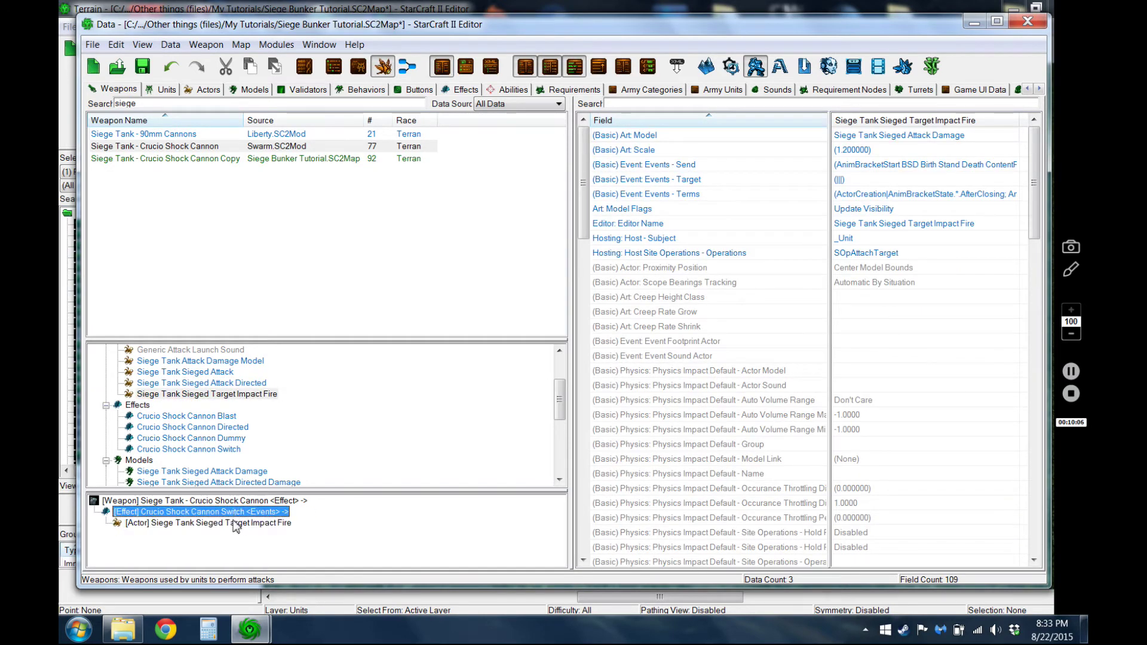
# Review the Source Name options of the CrucioShockCannonSwitch Start event in the Siege Tank Sieged Target Impact Fire actor's Events - Send, and close it without changes.
pyautogui.doubleClick(858, 172)
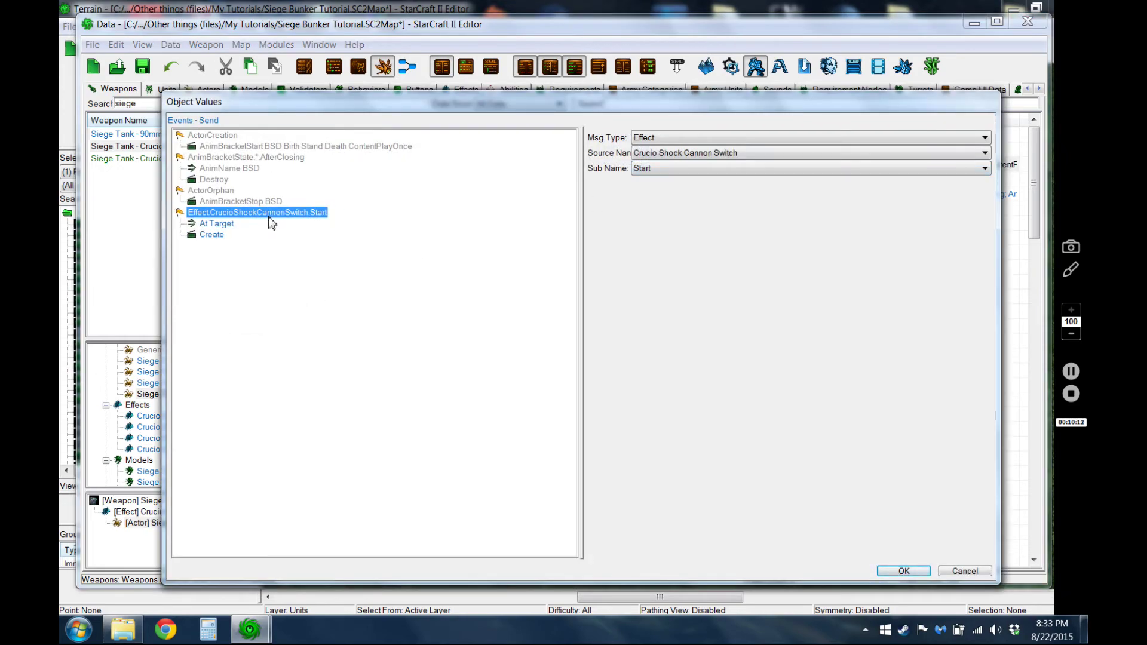
pyautogui.click(708, 154)
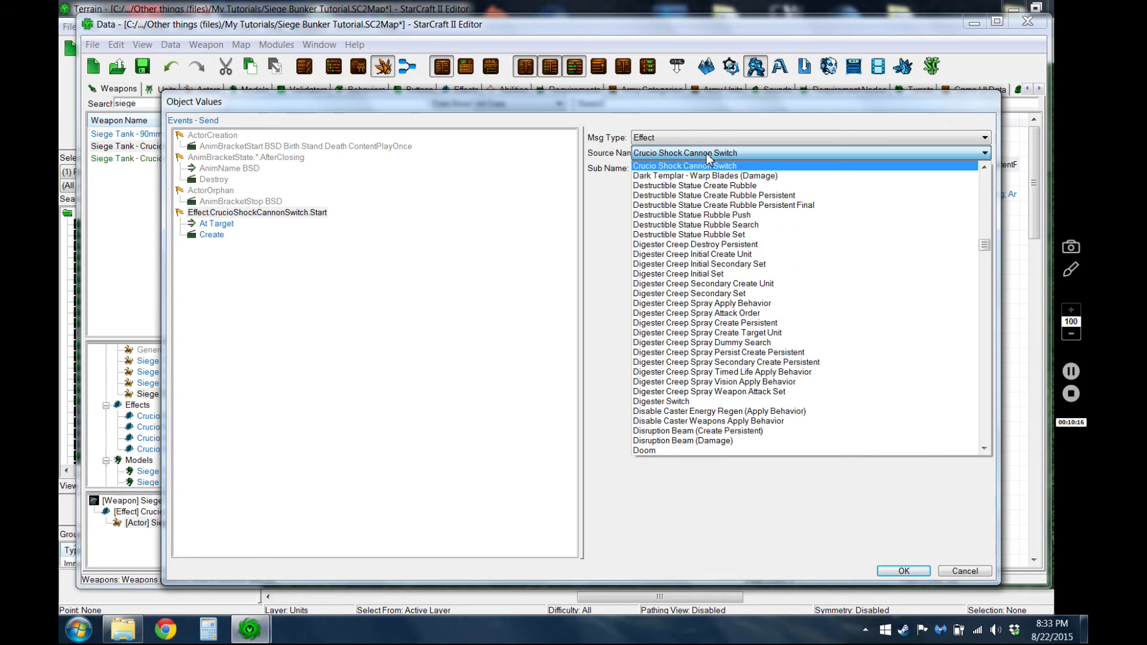
pyautogui.write('si')
pyautogui.scroll(1, 722, 180)
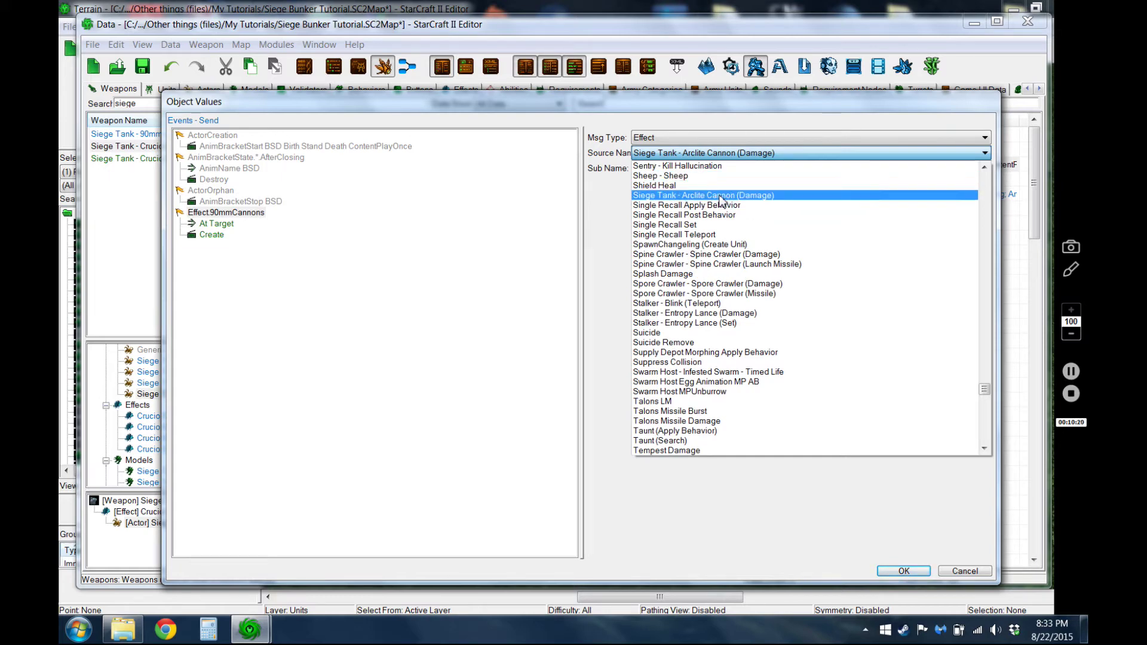
pyautogui.scroll(1, 735, 215)
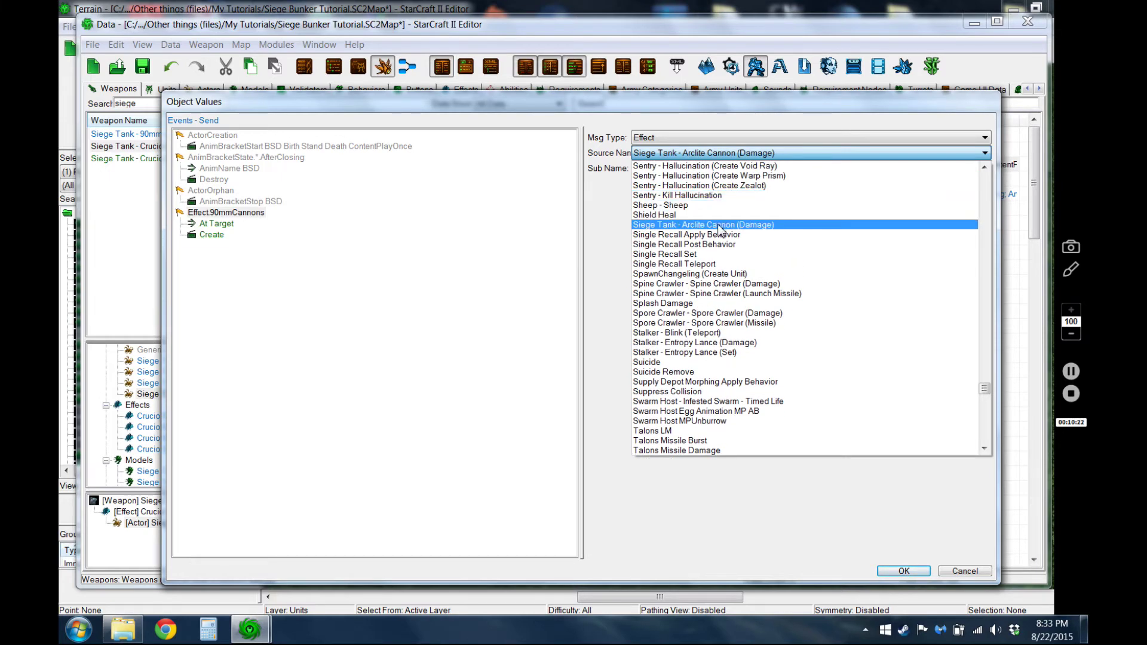
pyautogui.click(609, 226)
pyautogui.click(903, 571)
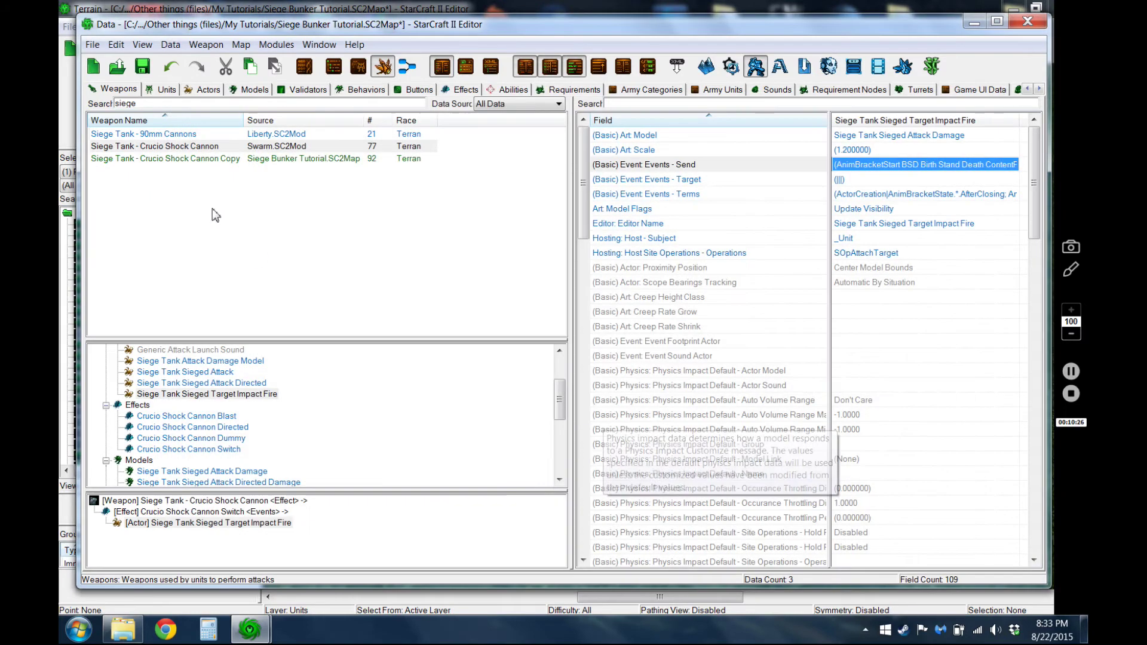
# Trace the link from the Crucio Shock Cannon Copy weapon to its Siege Tank Sieged Target Impact Fire Copy actor.
pyautogui.click(169, 159)
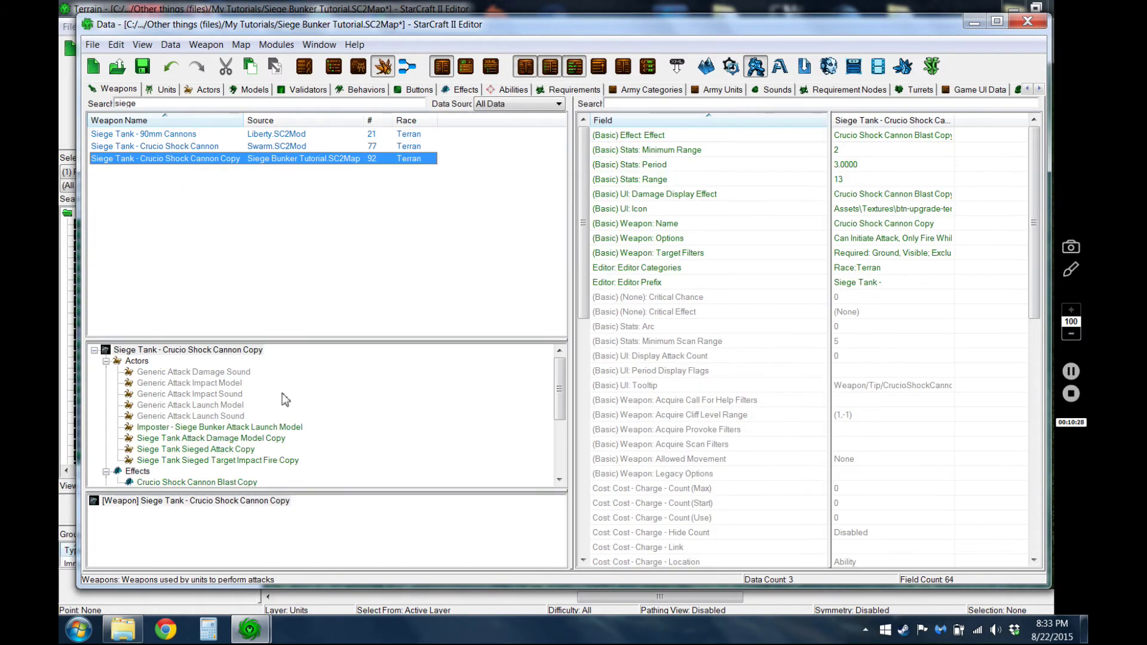
pyautogui.click(233, 460)
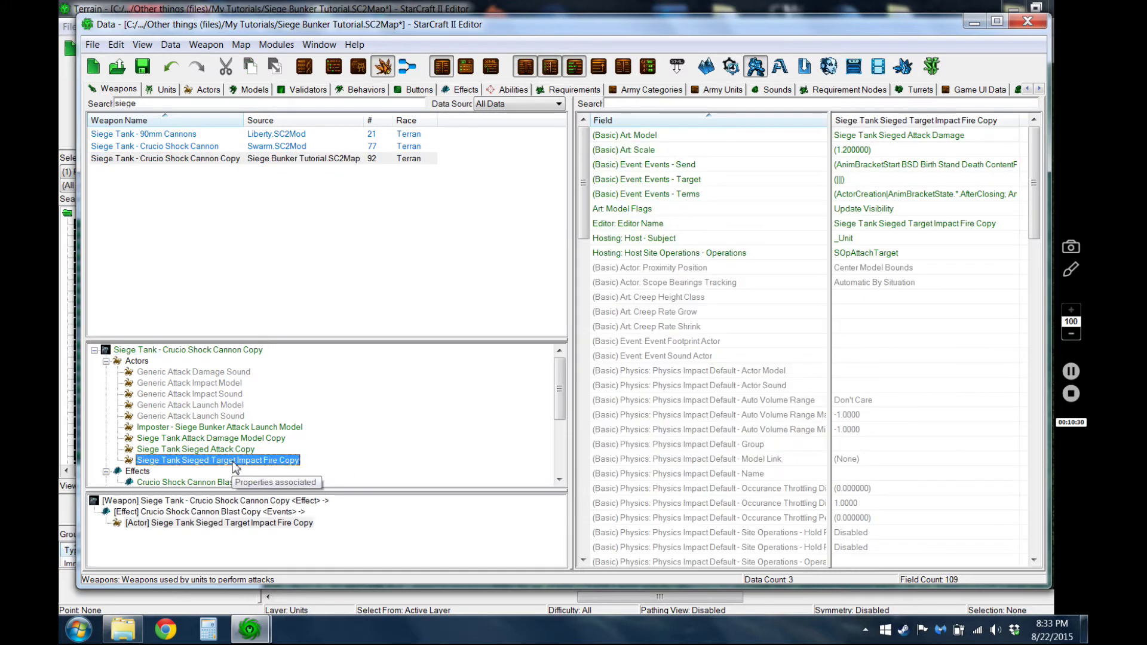
pyautogui.click(210, 514)
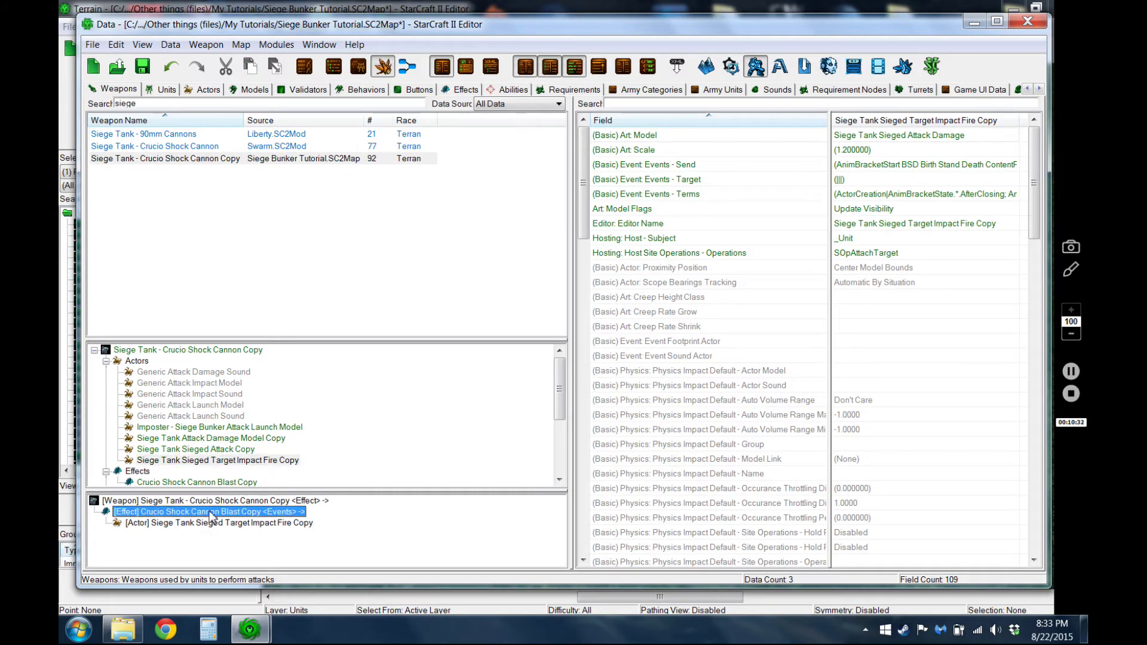
# Review the Source Name of the CrucioShockCannonBlast2 Start event in the copied impact fire actor's Events - Send and cancel without changes.
pyautogui.click(858, 167)
pyautogui.doubleClick(858, 169)
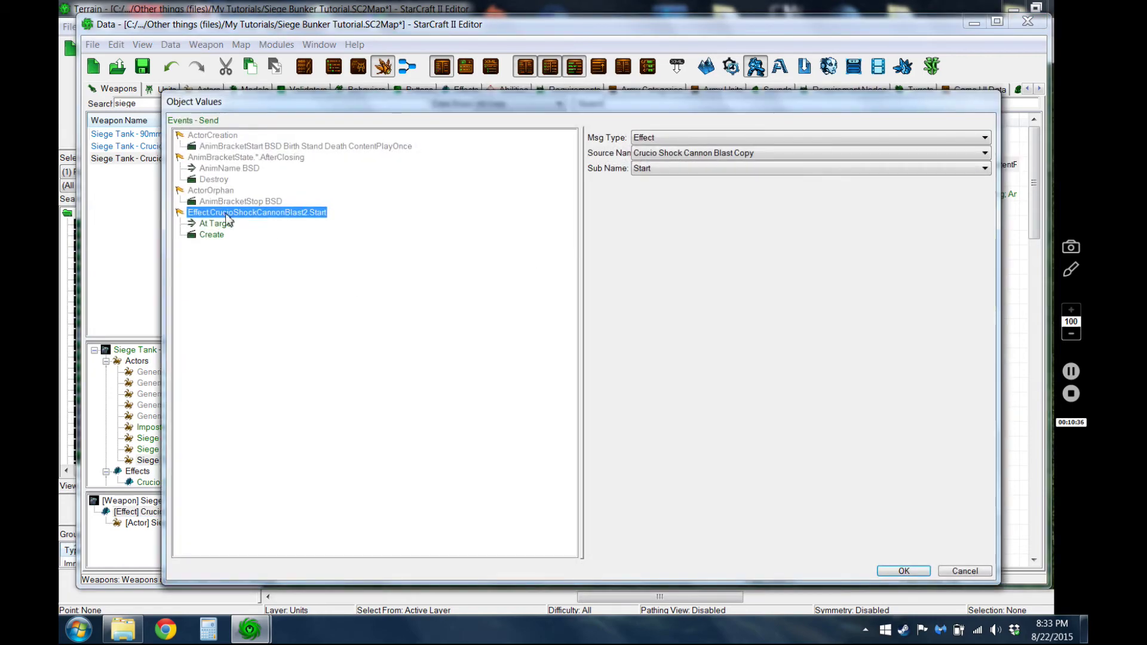
pyautogui.click(701, 157)
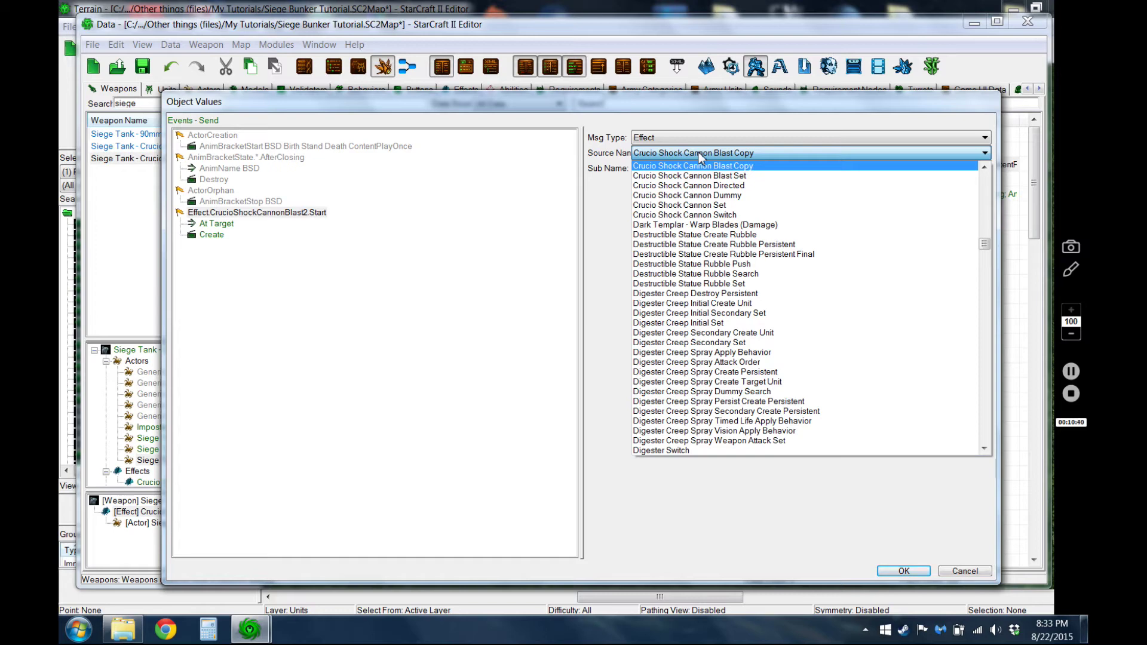
pyautogui.click(701, 157)
pyautogui.click(336, 269)
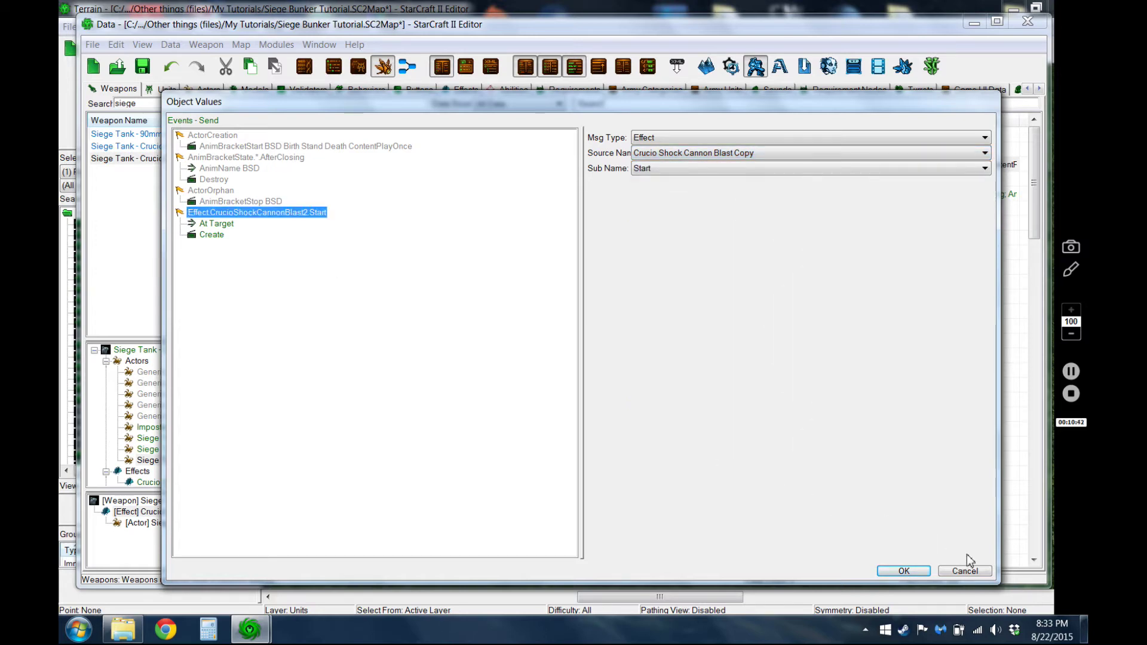
pyautogui.click(964, 569)
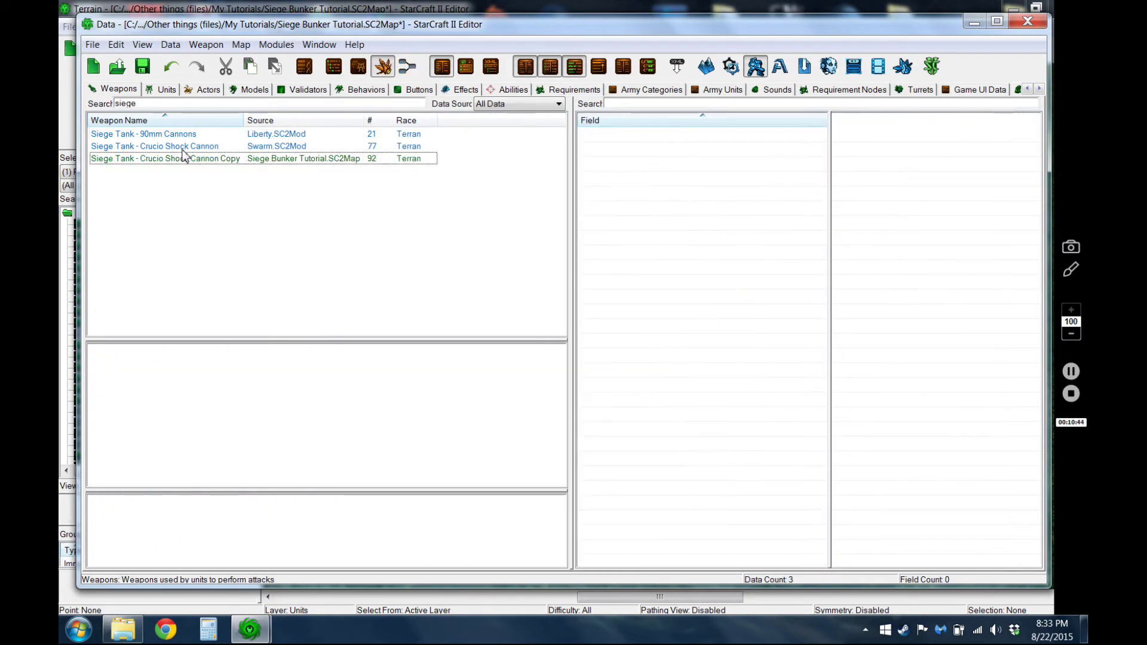
# Duplicate the Siege Tank - Crucio Shock Cannon weapon with its Attack Damage Model, Sieged Attack and Target Impact Fire actors and the Crucio Shock Cannon Blast effect.
pyautogui.click(175, 147)
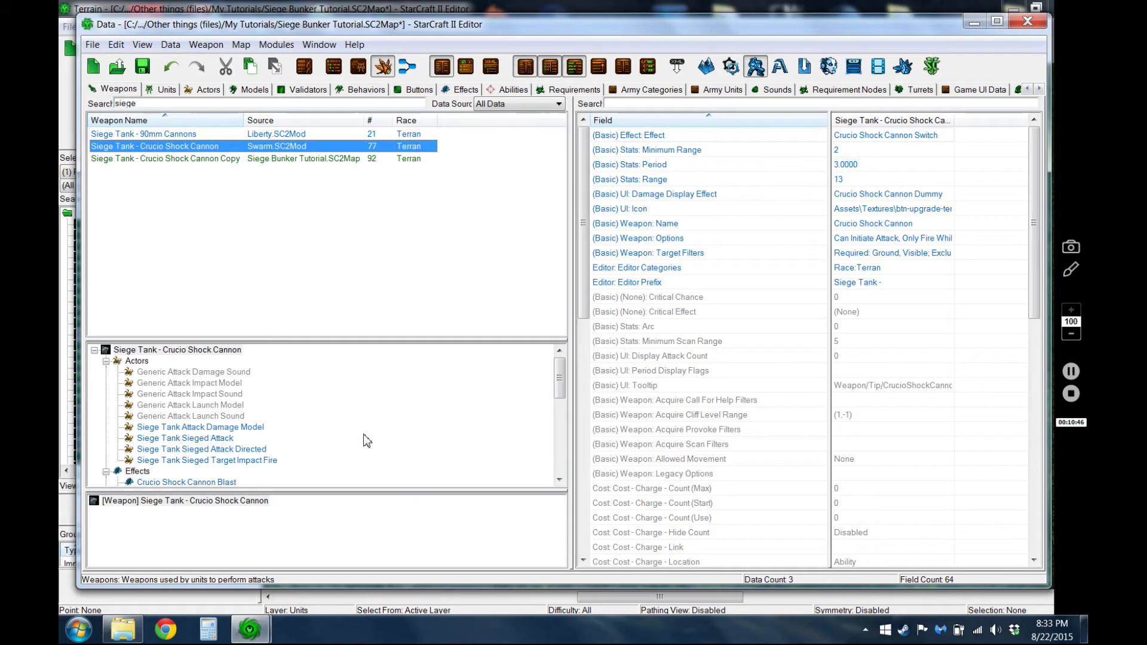
pyautogui.click(365, 437)
pyautogui.rightClick(200, 149)
pyautogui.click(250, 180)
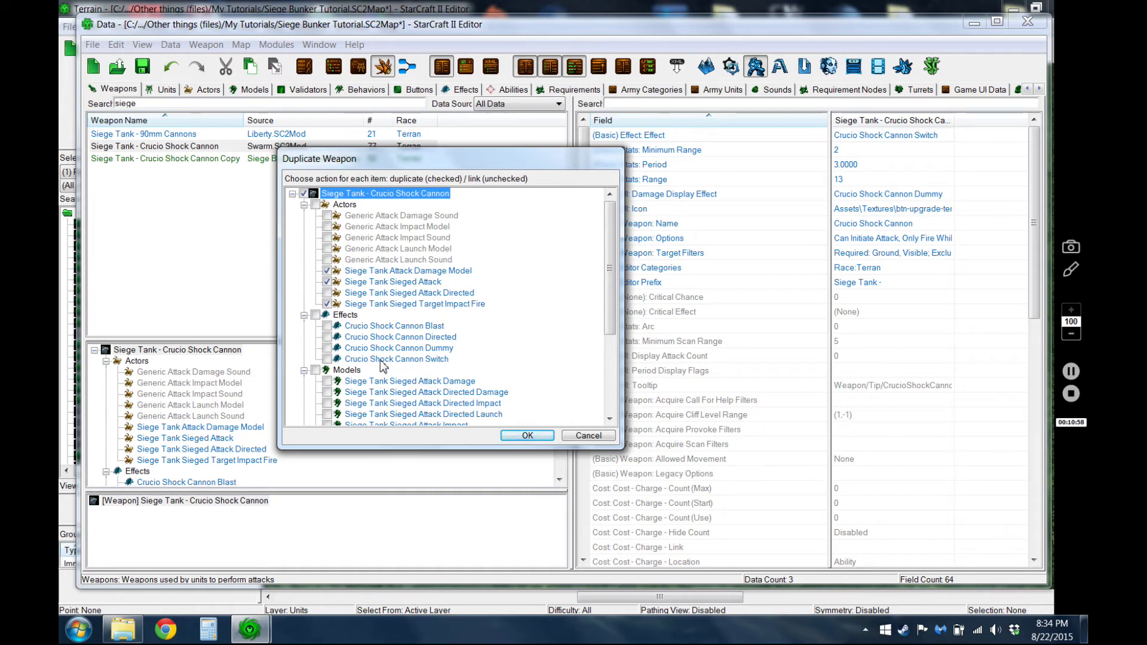
pyautogui.click(327, 327)
pyautogui.moveTo(610, 294); pyautogui.dragTo(611, 382)
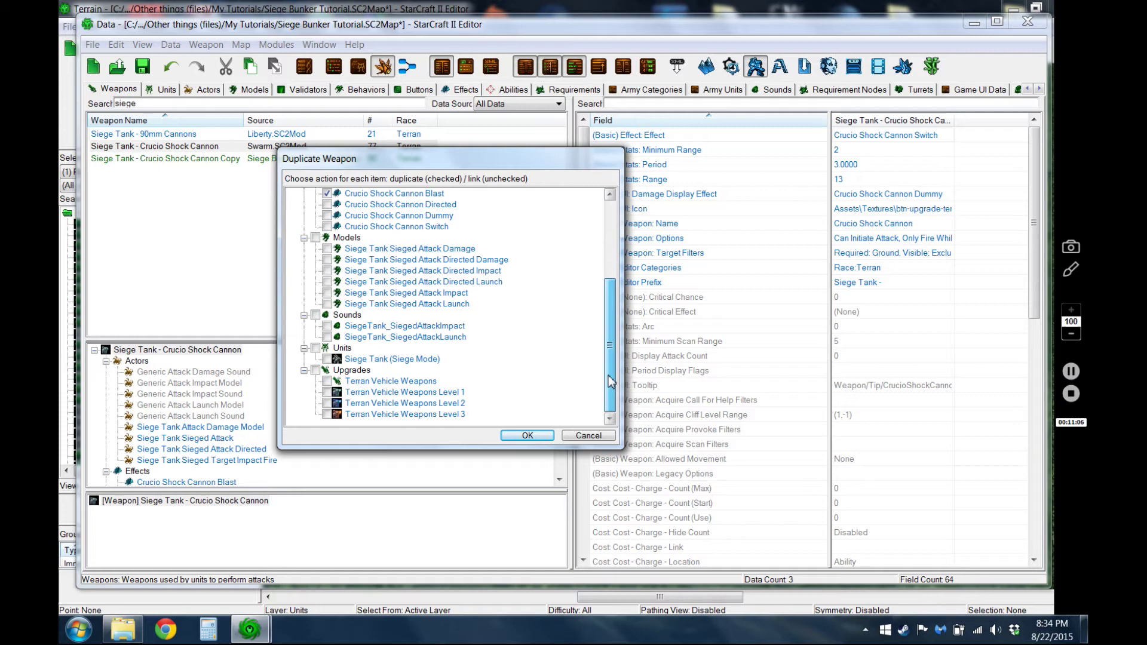
pyautogui.moveTo(609, 349)
pyautogui.mouseDown()
pyautogui.moveTo(602, 248)
pyautogui.moveTo(608, 367)
pyautogui.mouseUp()
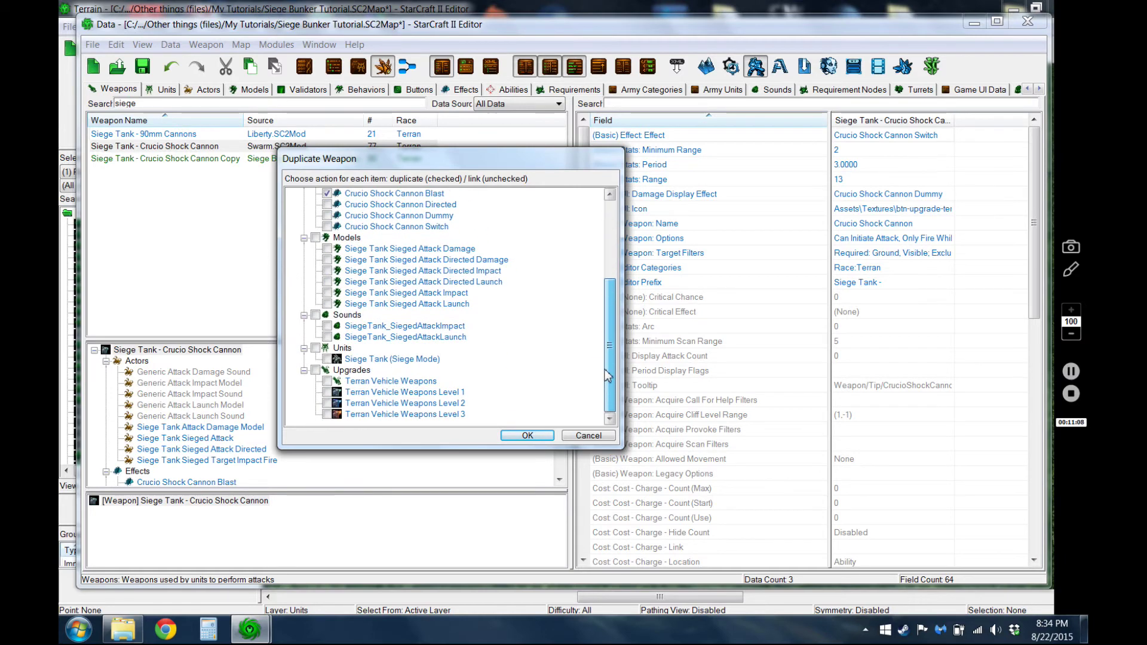
pyautogui.click(537, 438)
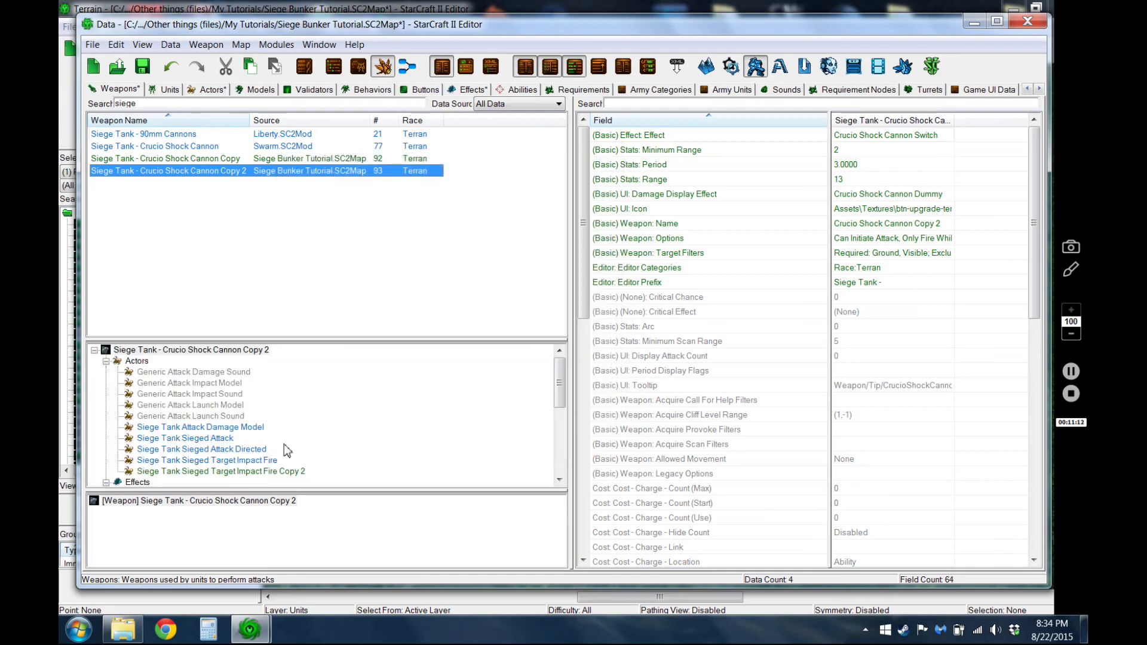
# Trace how the Target Impact Fire actors and the Crucio Shock Cannon Blast and Switch effects link to the Crucio Shock Cannon Copy 2 weapon.
pyautogui.scroll(-2, 285, 452)
pyautogui.click(251, 407)
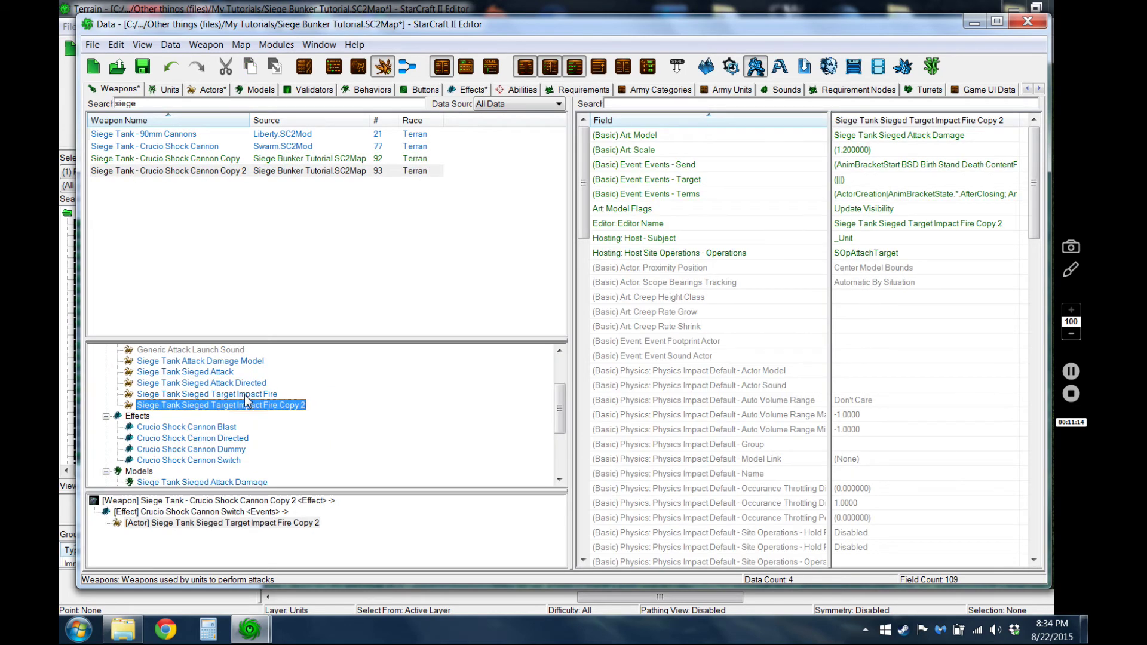
pyautogui.click(222, 384)
pyautogui.click(218, 395)
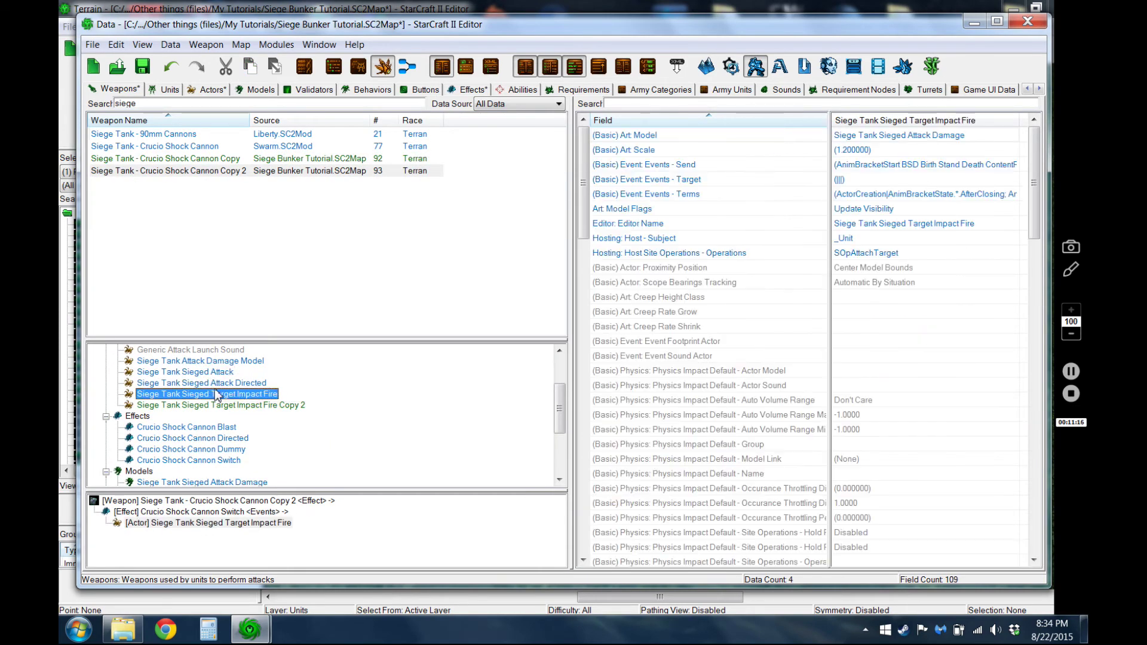
pyautogui.click(215, 449)
pyautogui.click(212, 439)
pyautogui.click(215, 427)
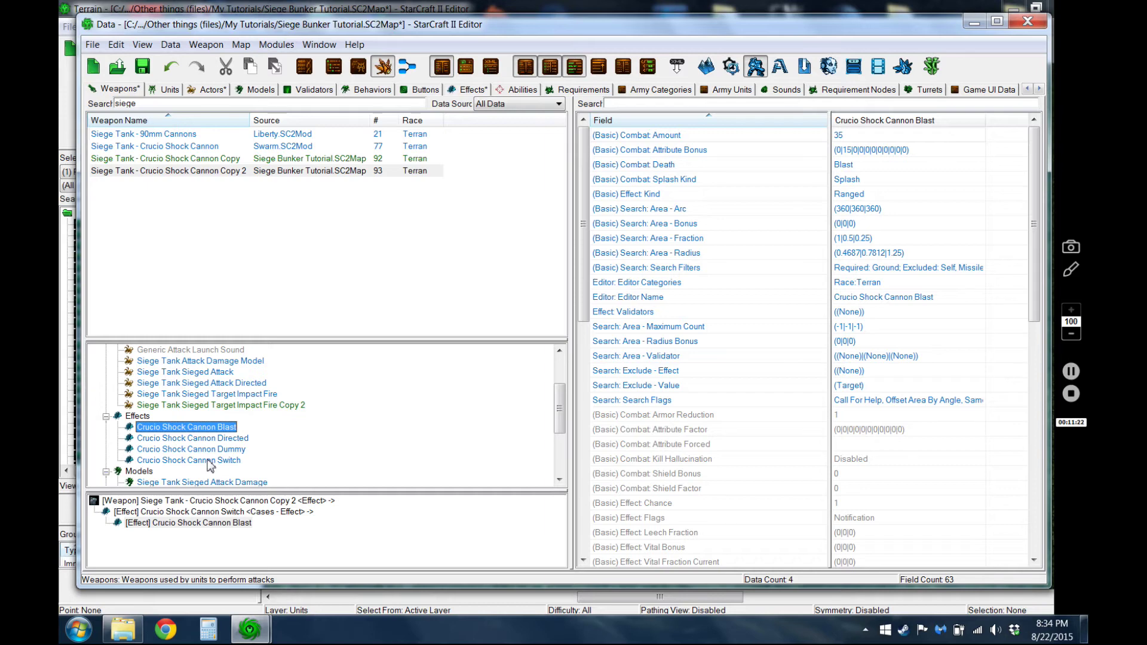
pyautogui.click(210, 460)
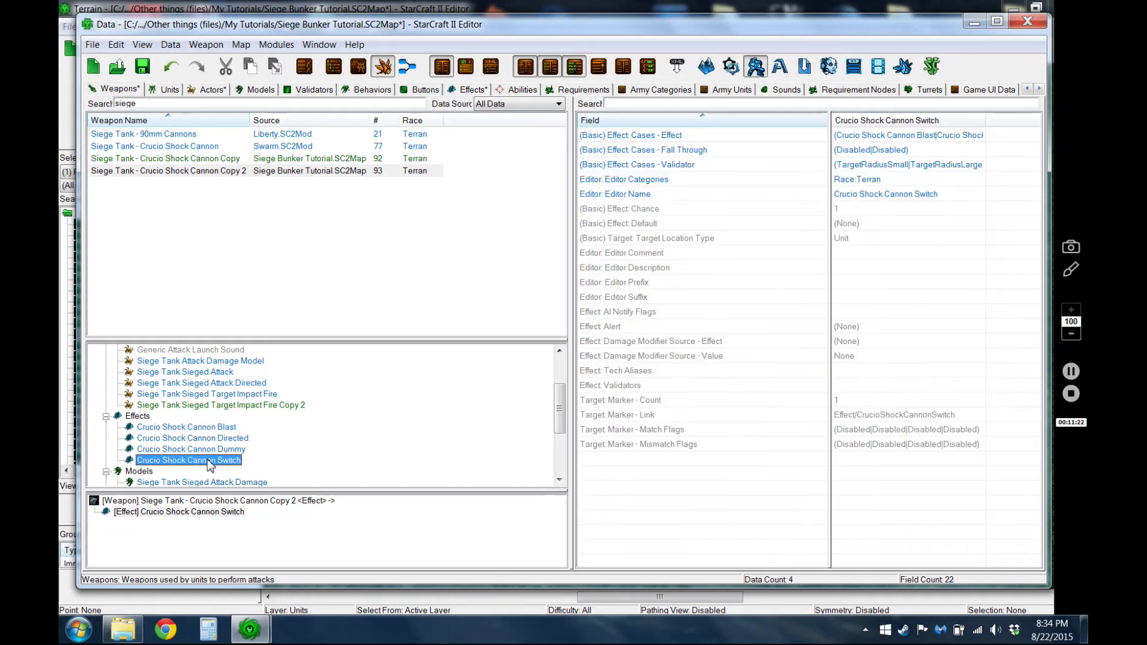
pyautogui.click(205, 427)
pyautogui.click(213, 458)
pyautogui.click(213, 428)
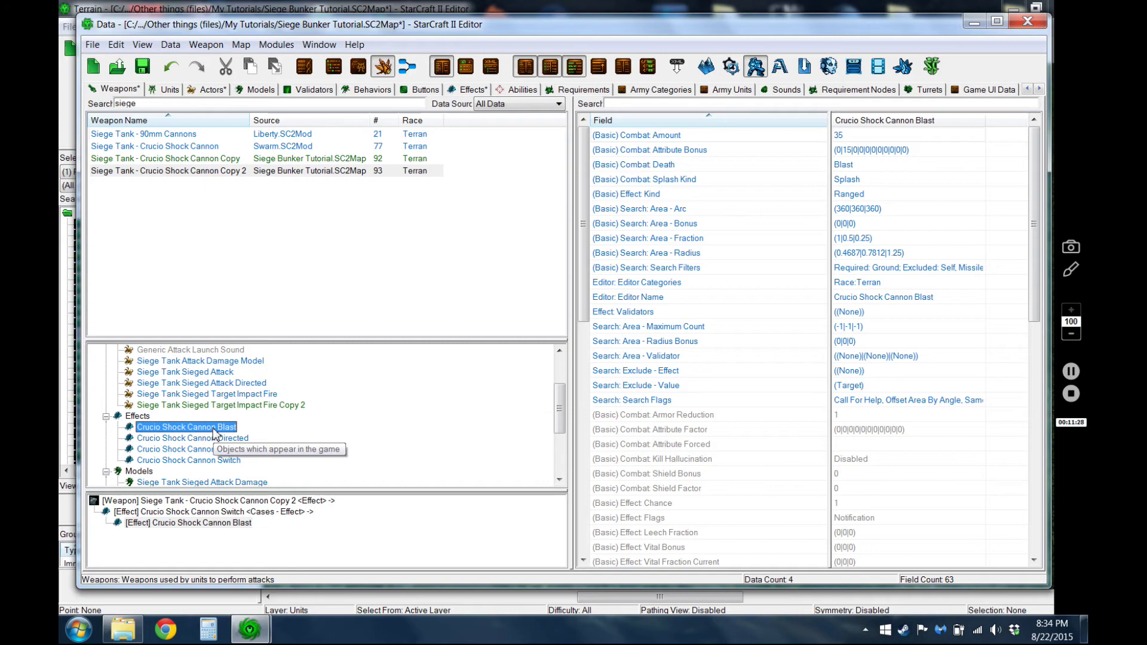
# Set the Effect of the Crucio Shock Cannon Copy 2 weapon to Crucio Shock Cannon Blast Copy 2.
pyautogui.scroll(2, 216, 430)
pyautogui.click(225, 351)
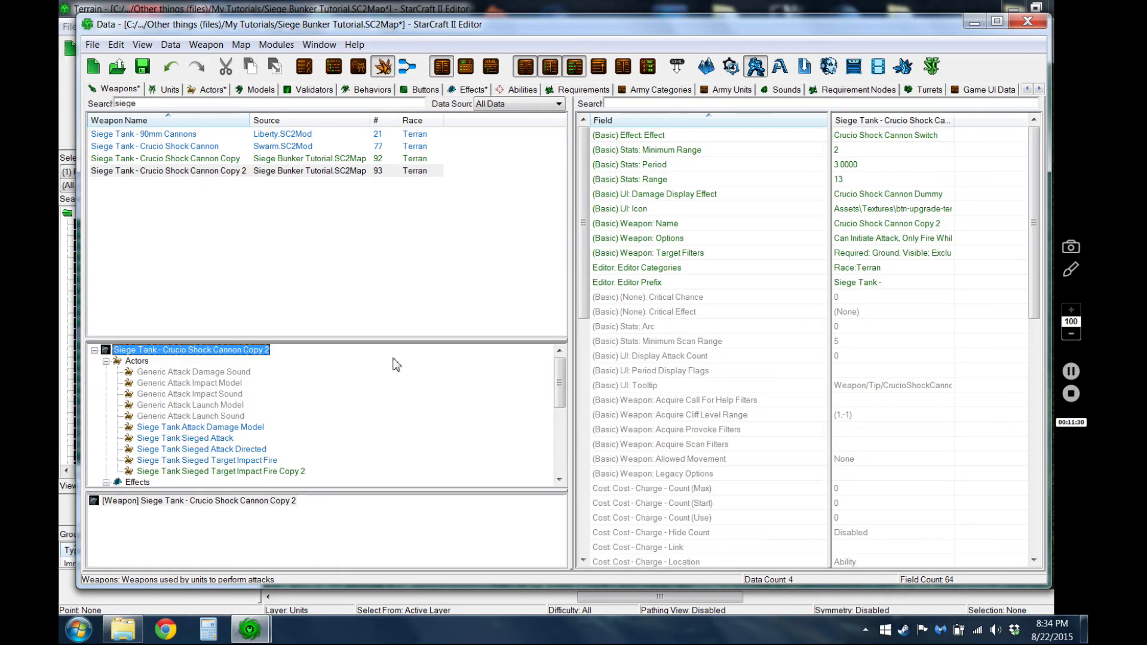
pyautogui.doubleClick(883, 135)
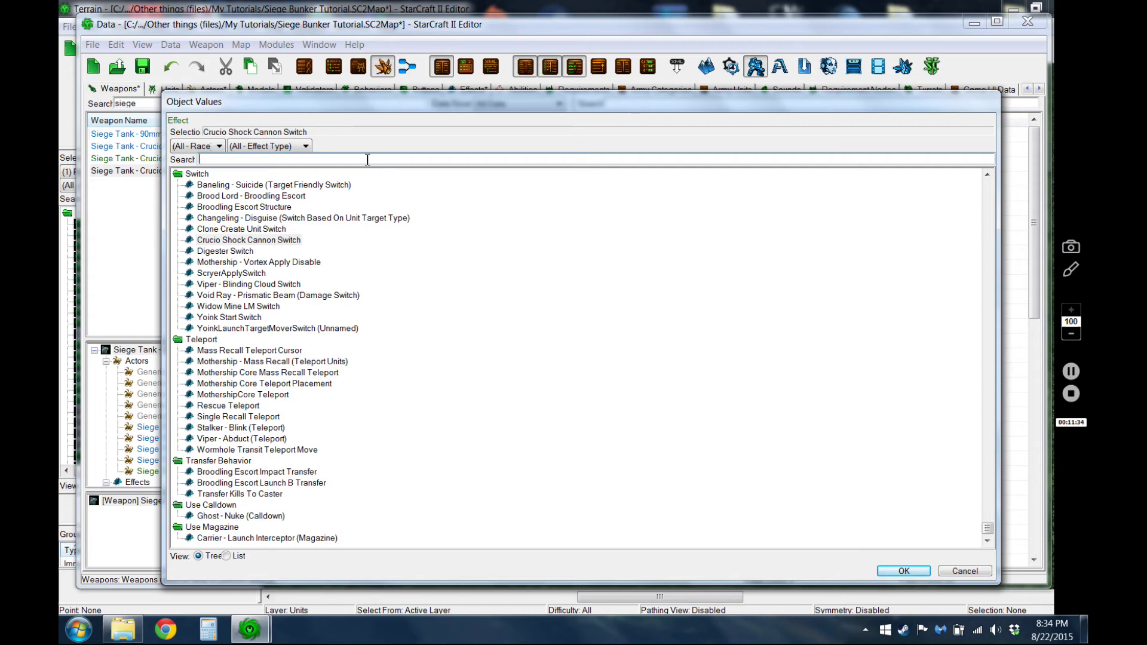
pyautogui.write('cruci')
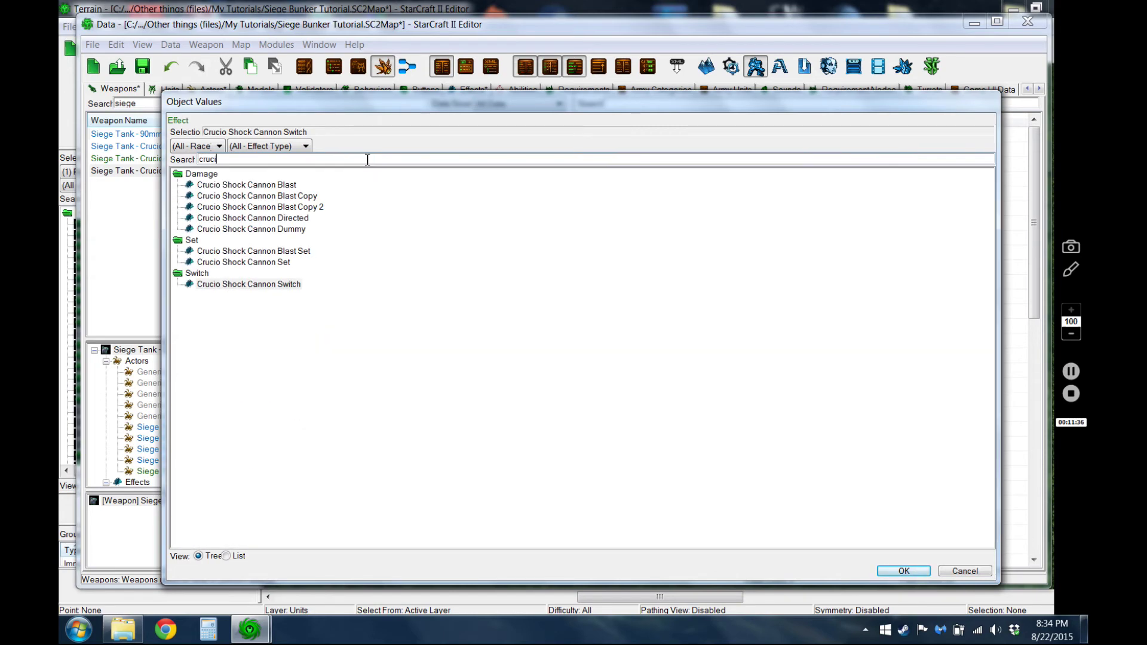
pyautogui.click(317, 208)
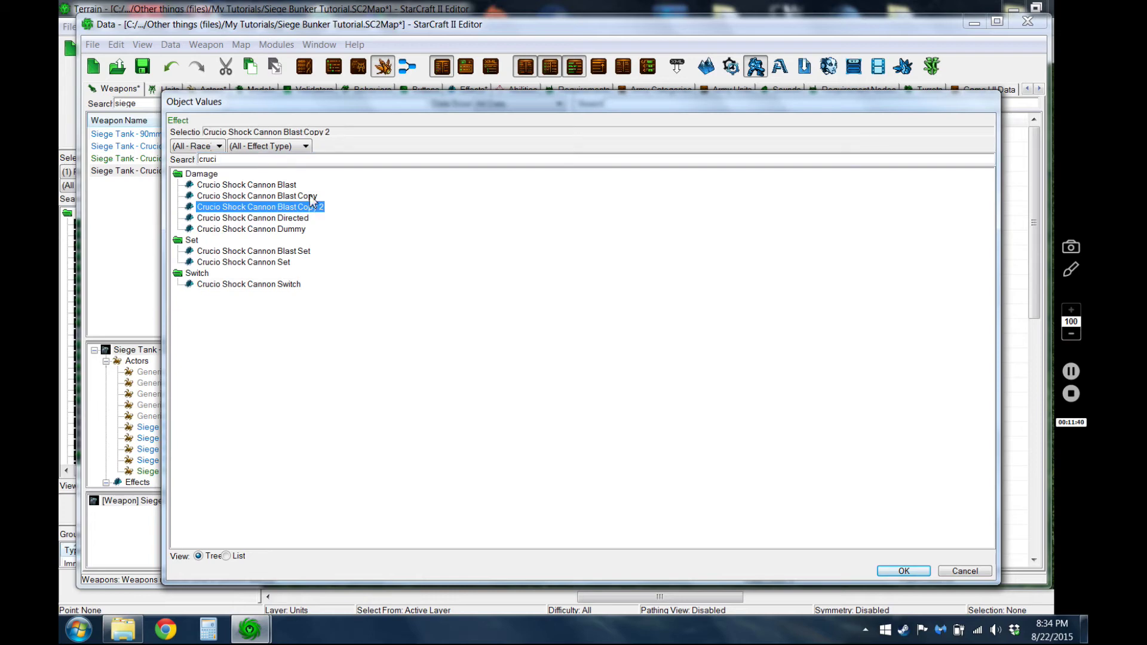
pyautogui.click(902, 573)
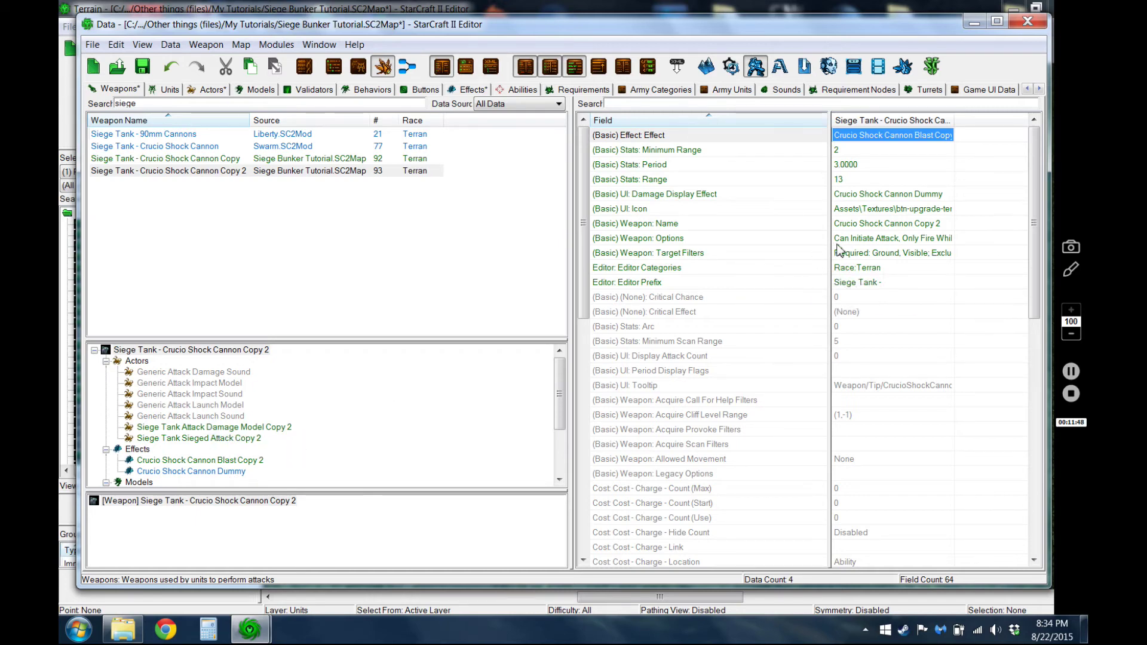
pyautogui.click(860, 195)
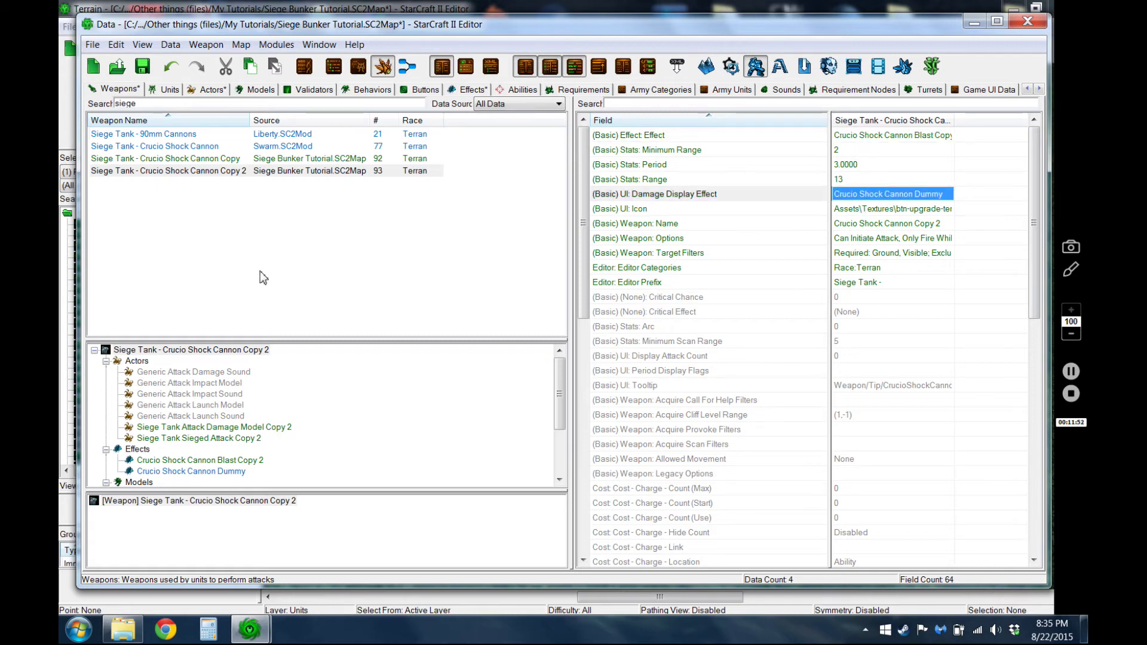
# Undo the effect change and the duplication of the Crucio Shock Cannon Copy 2 weapon.
pyautogui.click(116, 45)
pyautogui.click(140, 57)
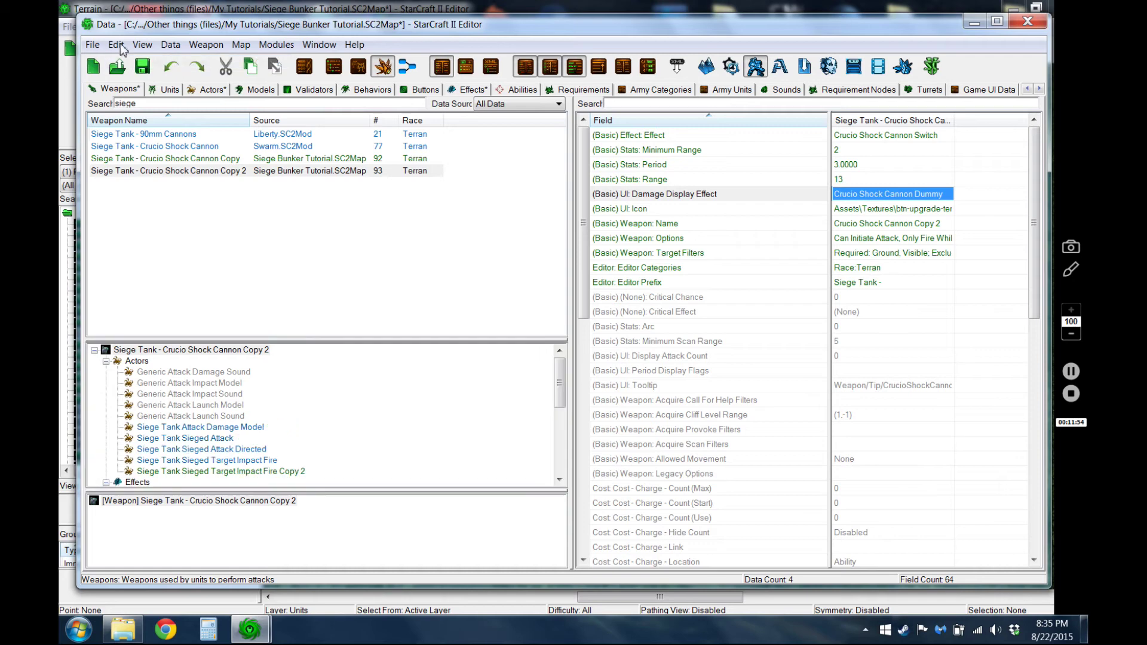
pyautogui.click(118, 45)
pyautogui.click(131, 62)
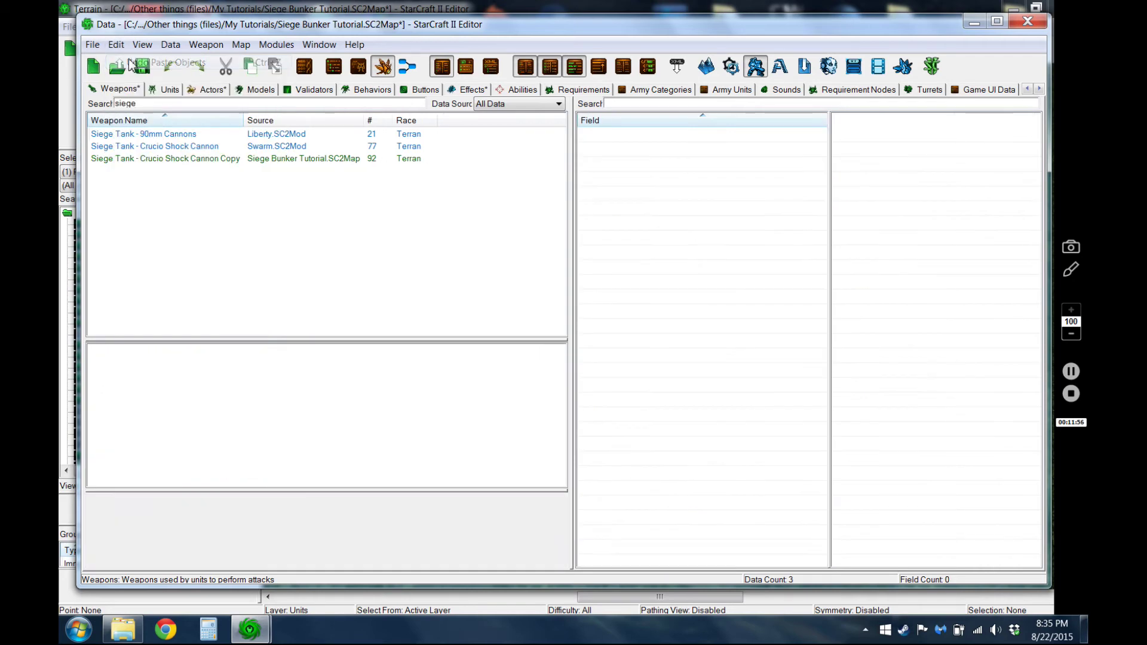
# Trace the link from the Crucio Shock Cannon Copy weapon to its Crucio Shock Cannon Blast Copy effect.
pyautogui.click(168, 150)
pyautogui.click(168, 158)
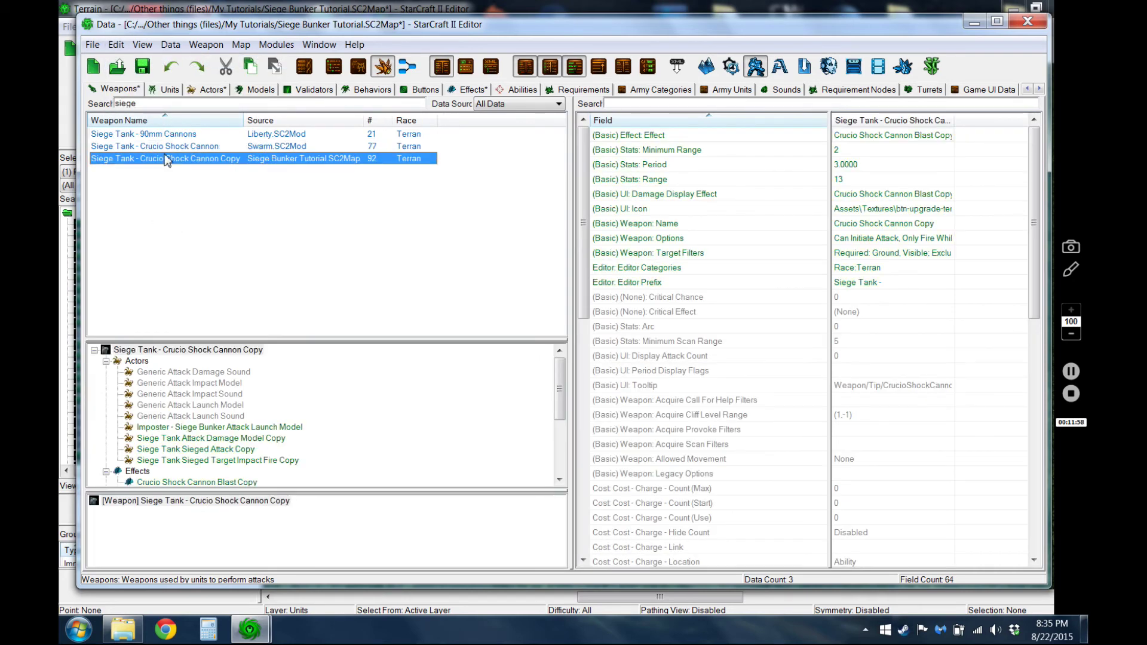
pyautogui.moveTo(559, 393); pyautogui.dragTo(565, 424)
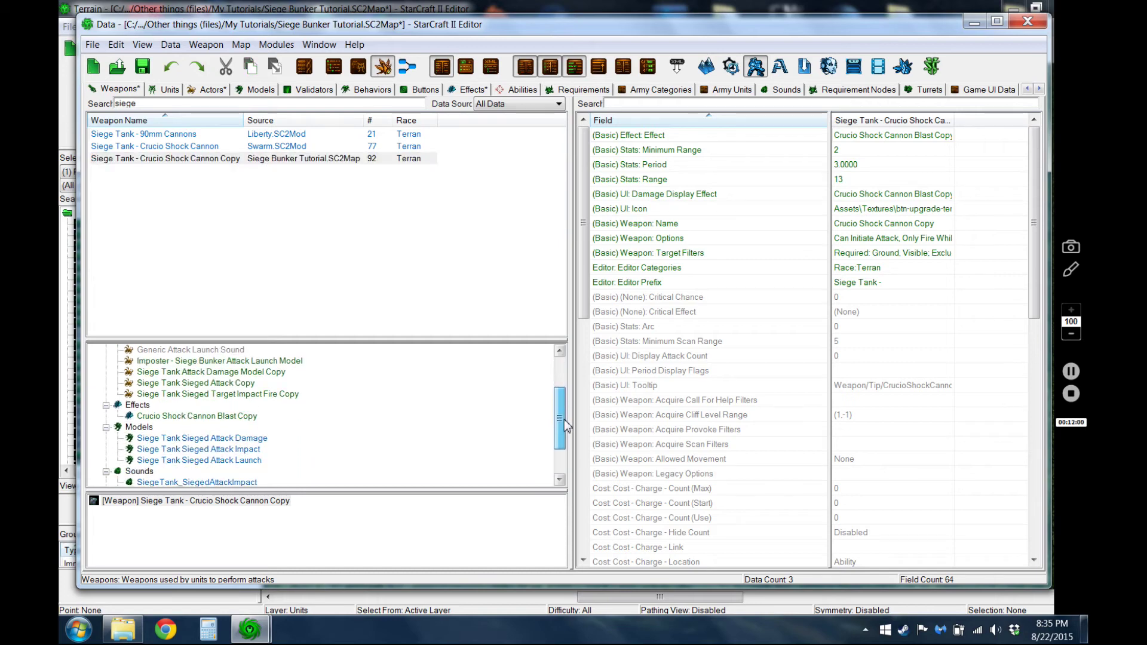
pyautogui.click(209, 416)
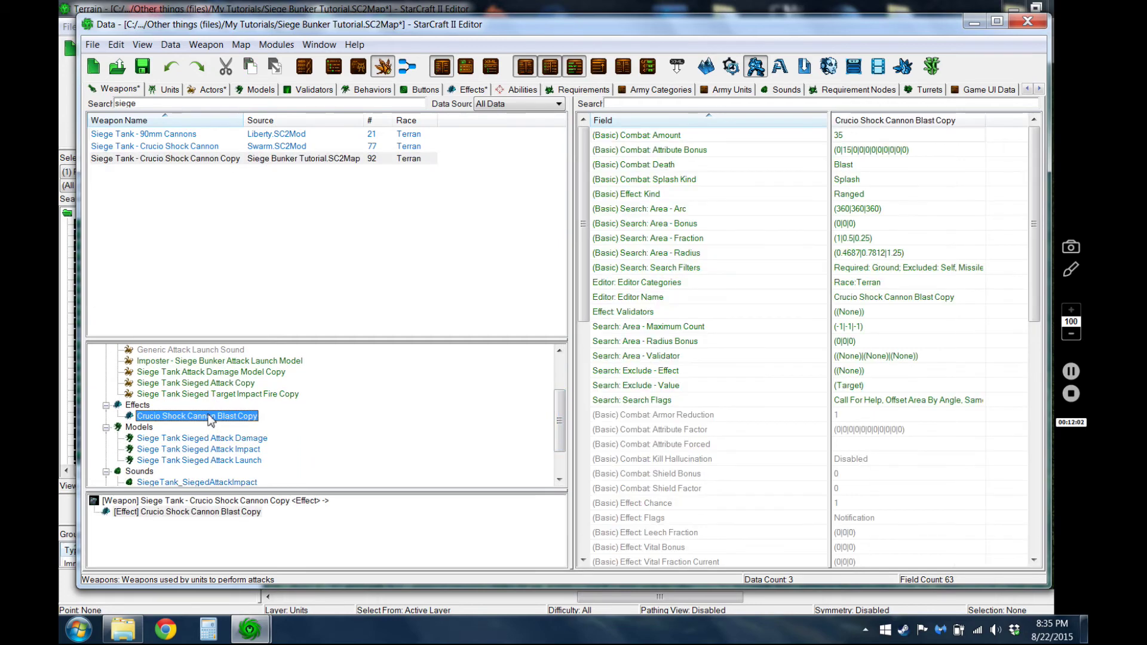
# Review the Events - Send of the Siege Bunker Attack Launch Model and Siege Tank Attack Damage Model Copy actors without changing them.
pyautogui.click(238, 361)
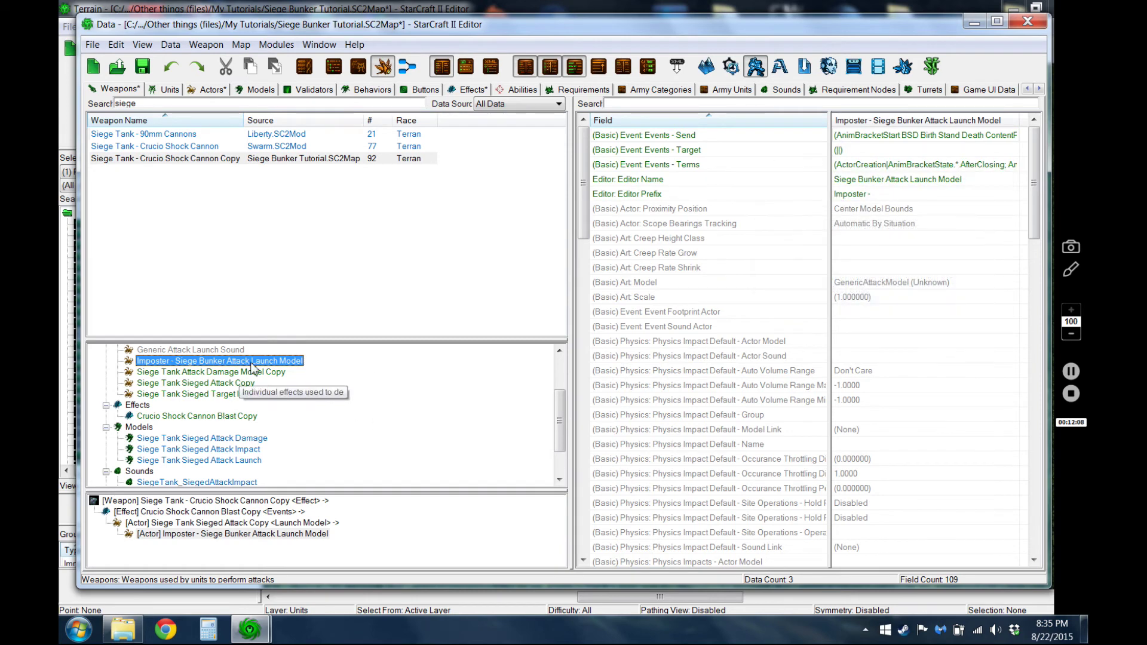
pyautogui.click(844, 136)
pyautogui.doubleClick(844, 137)
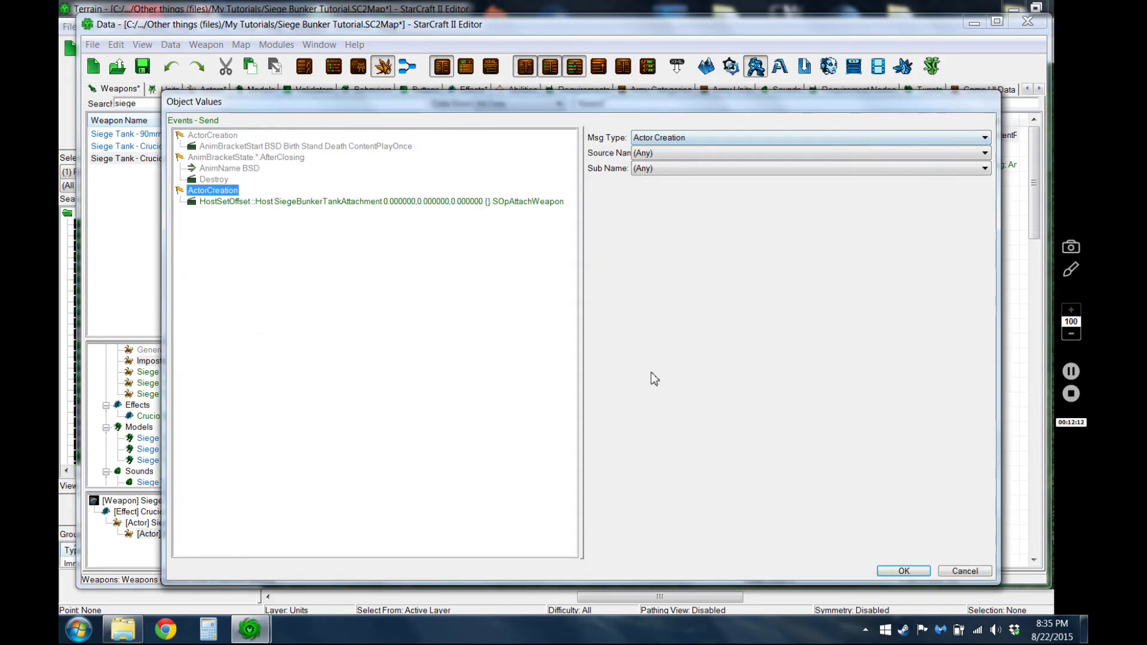
pyautogui.click(964, 570)
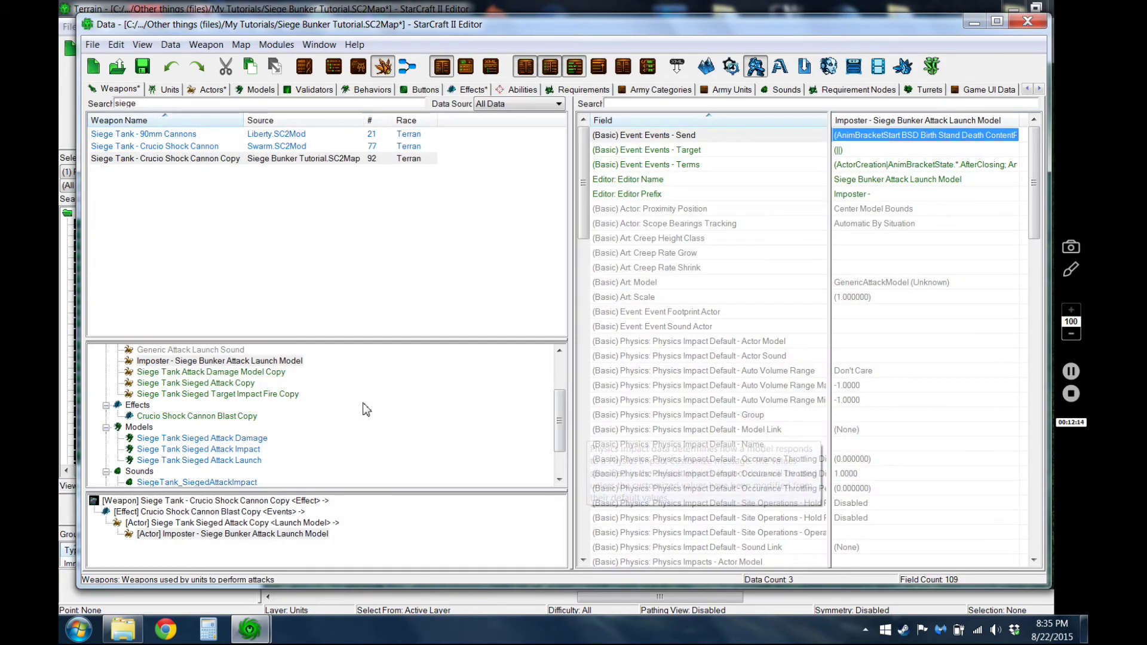
pyautogui.click(266, 372)
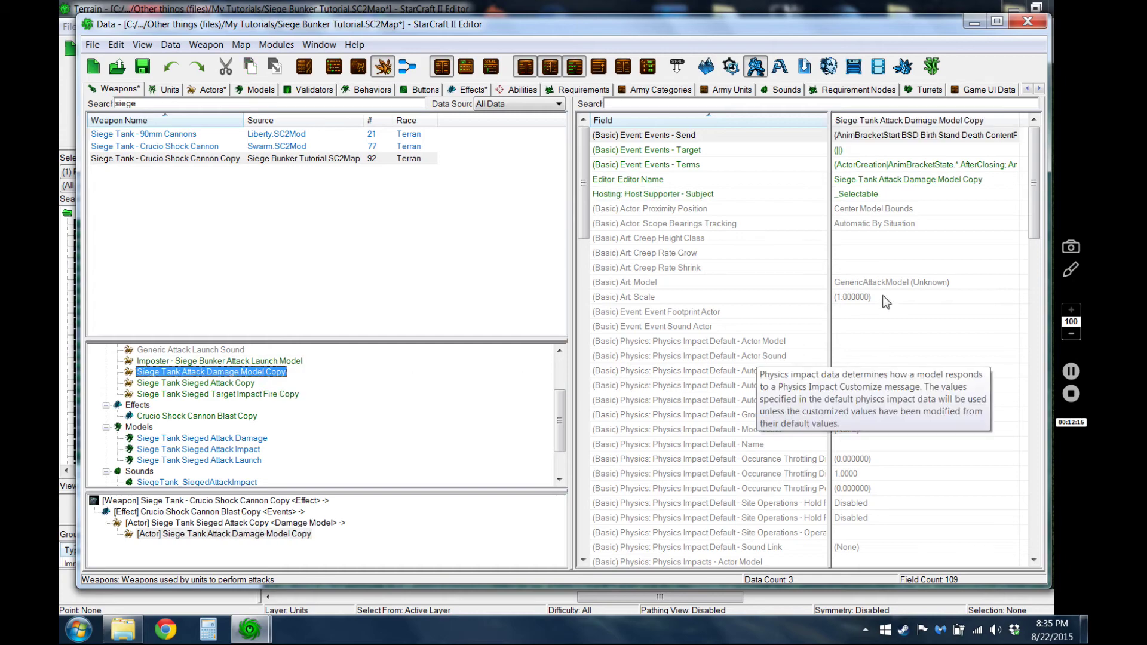
pyautogui.doubleClick(883, 135)
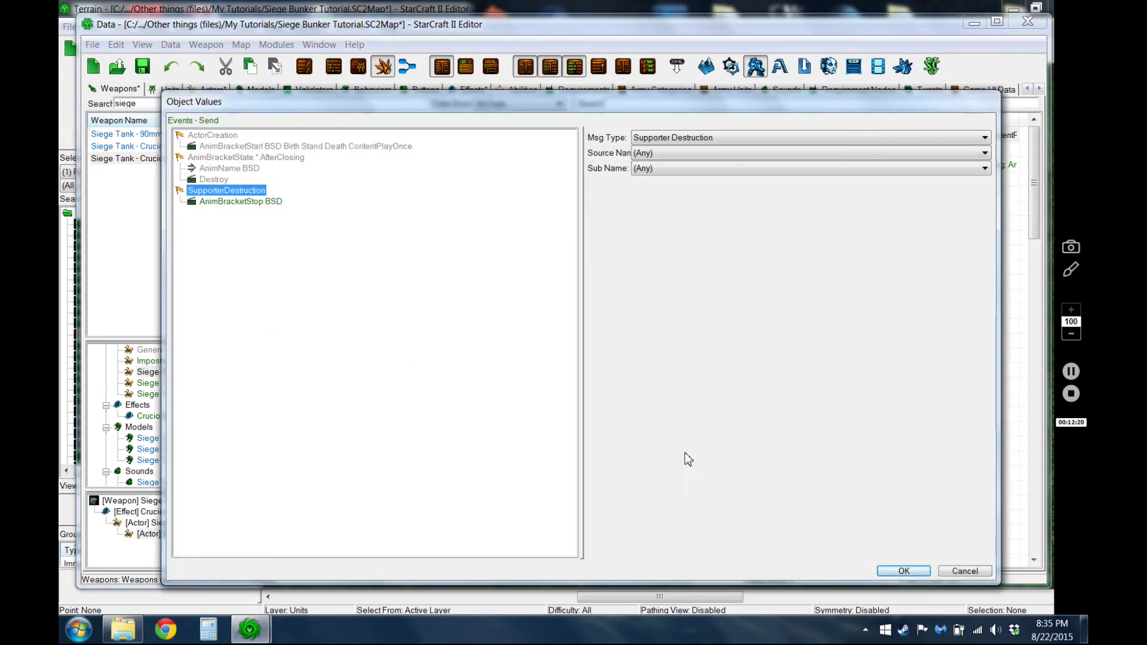
pyautogui.click(964, 571)
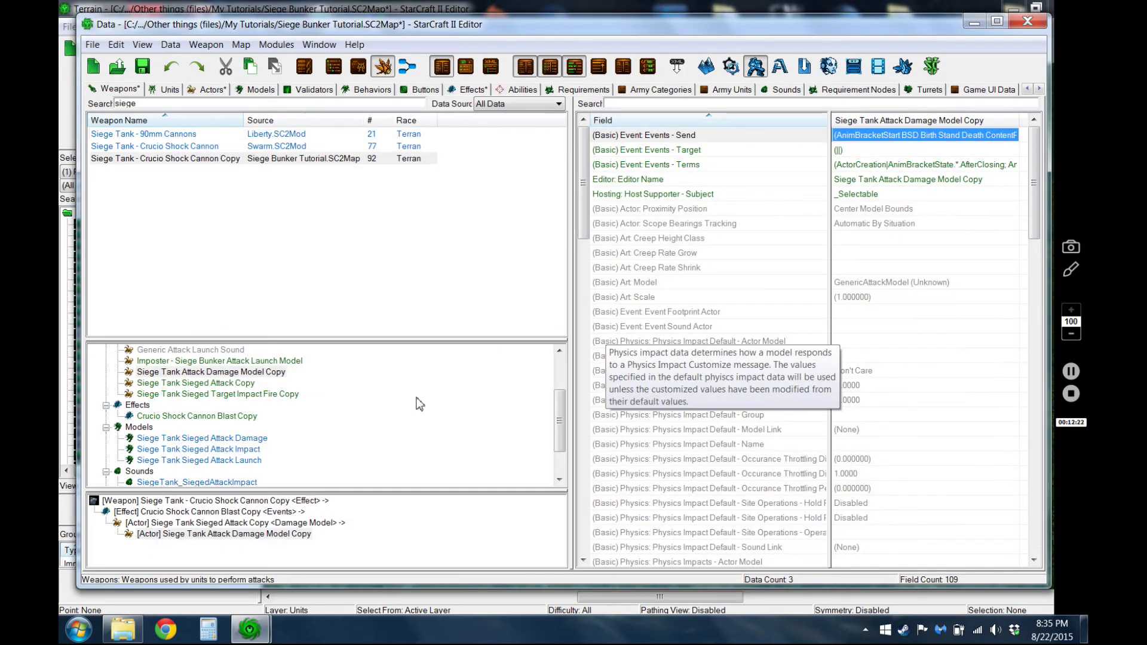
# Examine the Siege Tank Sieged Attack Copy actor's fields and tokens and the CrucioShockCannonBlast2 Start event in Siege Tank Sieged Target Impact Fire Copy.
pyautogui.click(243, 383)
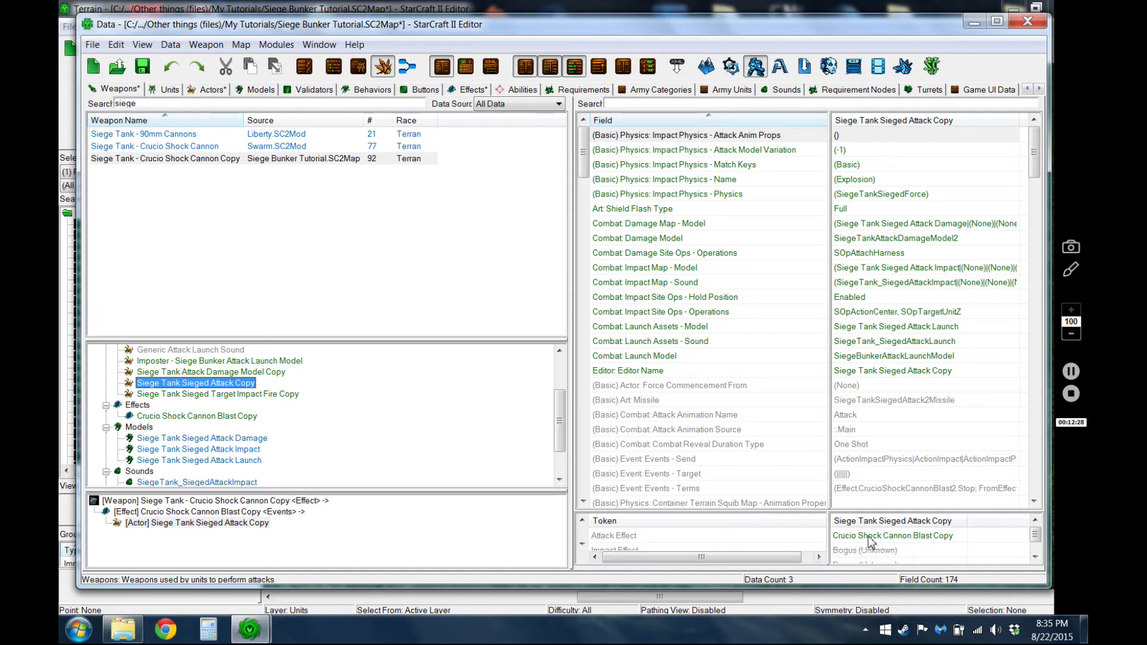
pyautogui.click(280, 394)
pyautogui.doubleClick(889, 167)
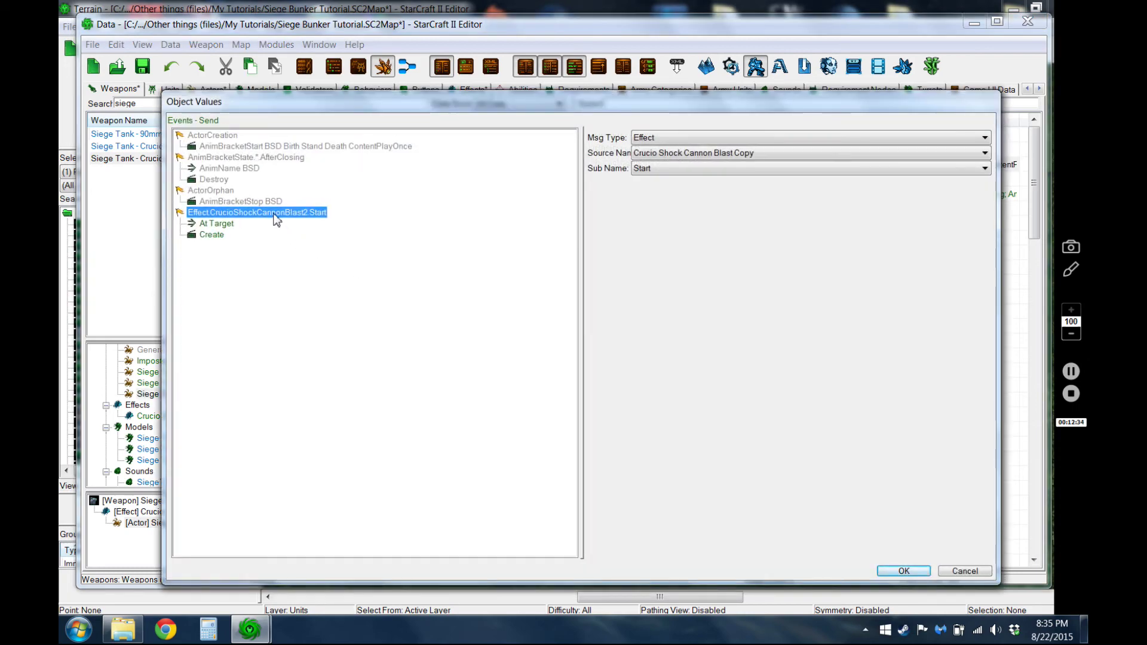
pyautogui.click(963, 570)
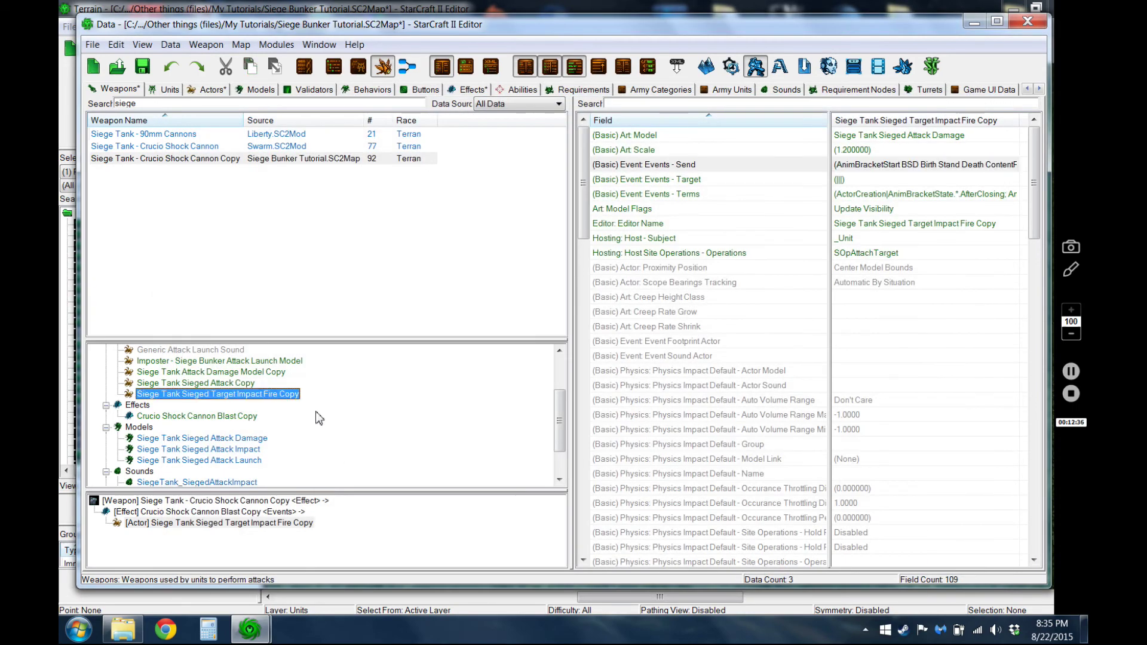
pyautogui.moveTo(560, 412)
pyautogui.mouseDown()
pyautogui.moveTo(564, 451)
pyautogui.moveTo(561, 394)
pyautogui.mouseUp()
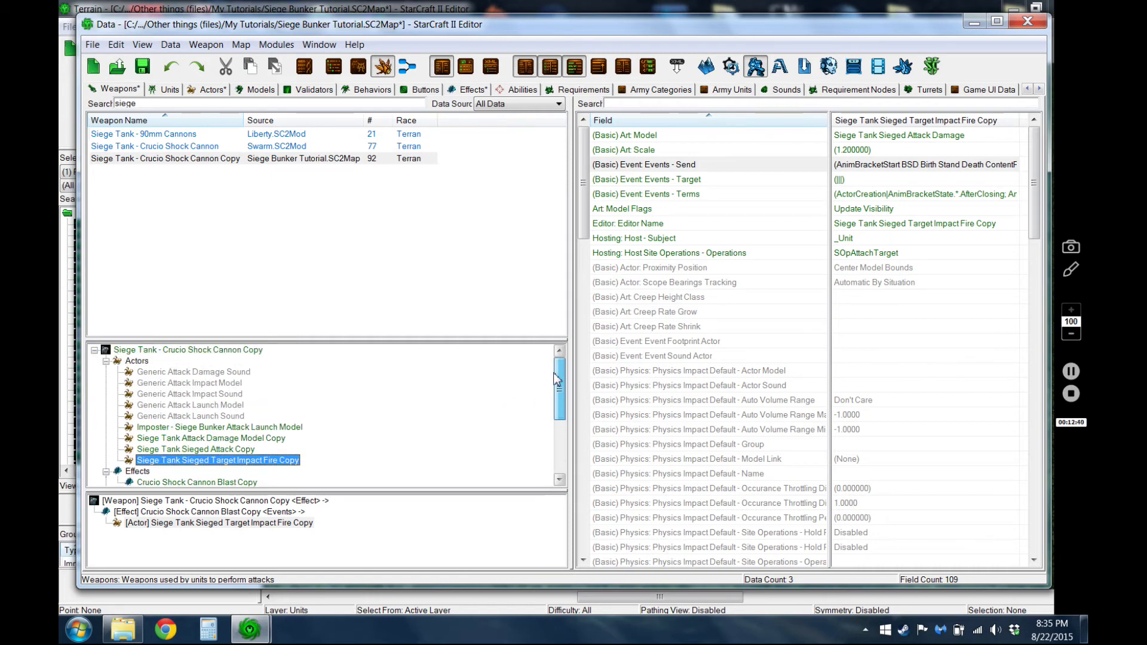
# List only the actors sourced from Siege Bunker Tutorial.SC2Map and clear the "siege" search filter.
pyautogui.click(209, 89)
pyautogui.click(491, 105)
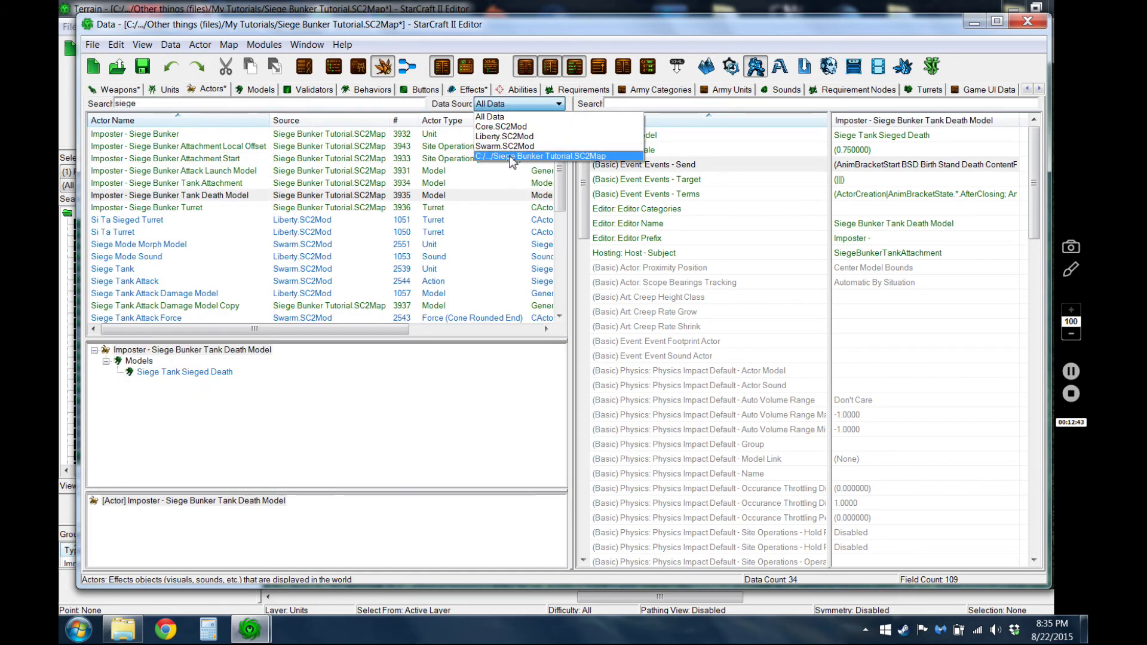
pyautogui.click(507, 155)
pyautogui.doubleClick(152, 106)
pyautogui.press('BackSpace')
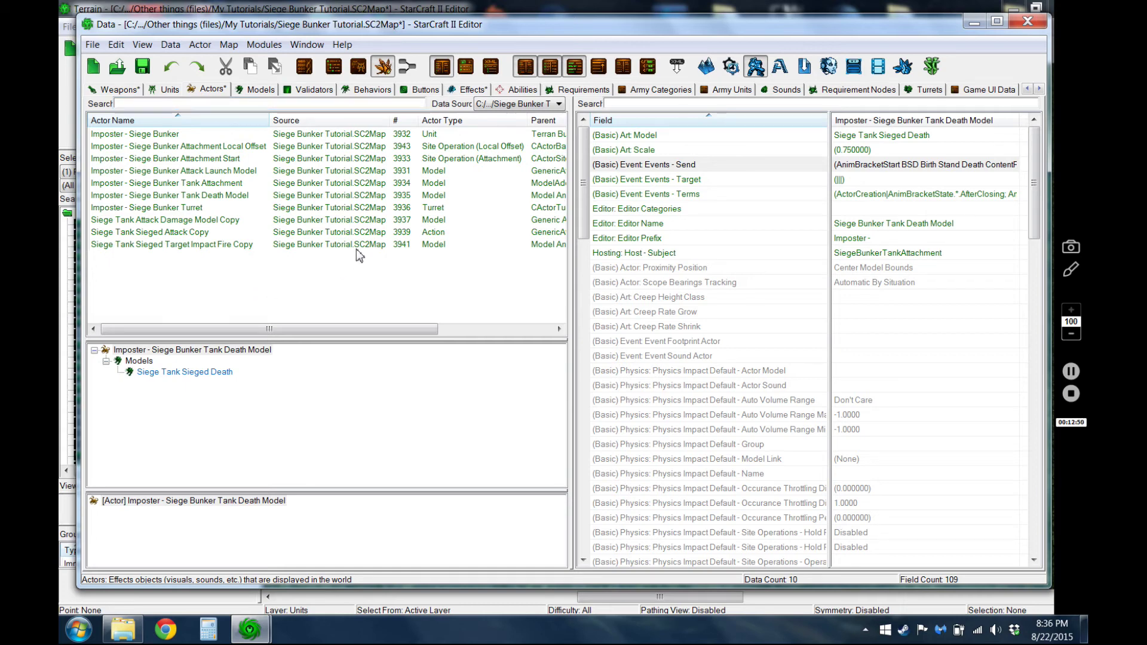
# Examine the Combat: Launch Model field of the Siege Tank Sieged Attack Copy actor.
pyautogui.click(443, 233)
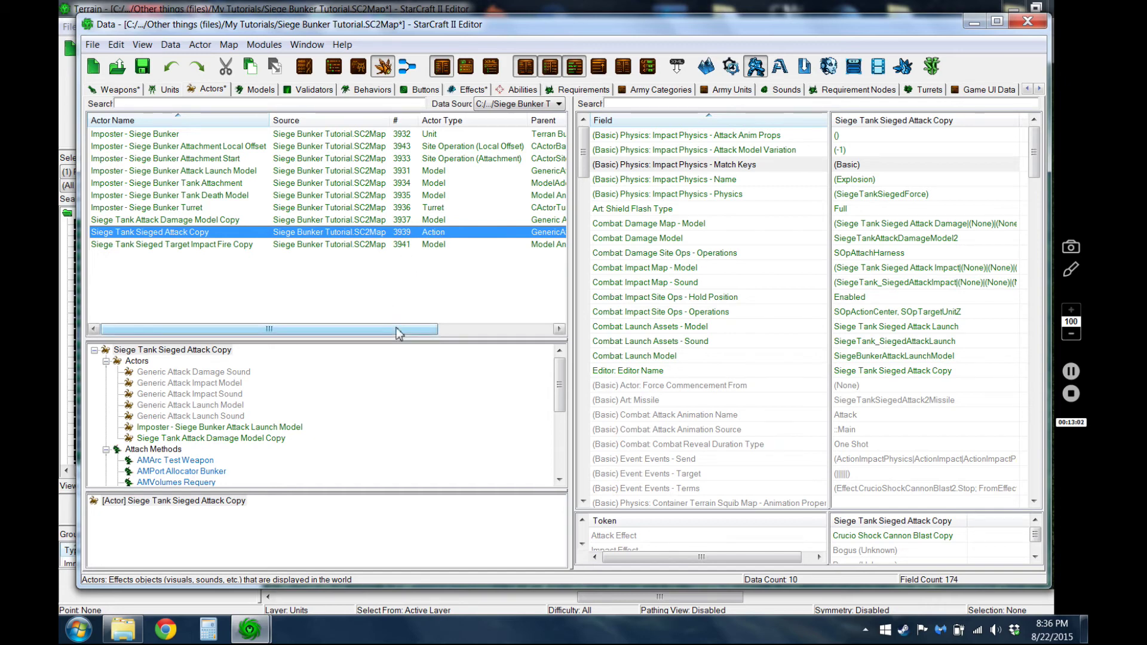
pyautogui.click(854, 356)
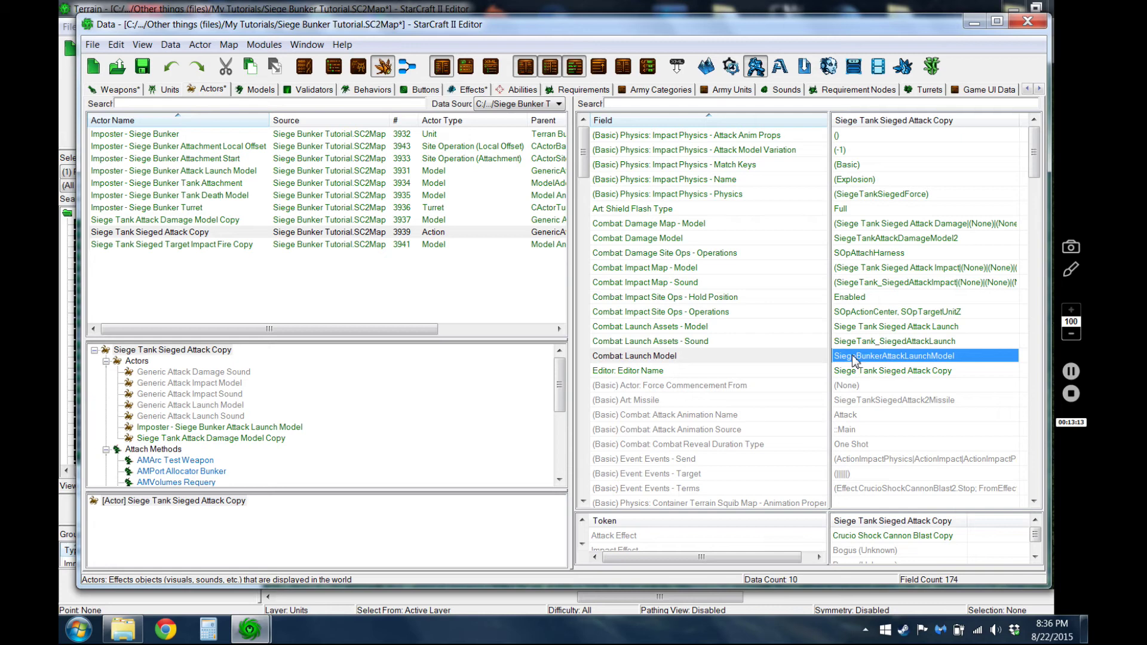
# Search all data sources for the "generic attack launch model" actor and view its duplication options without duplicating it.
pyautogui.click(160, 107)
pyautogui.write('odel')
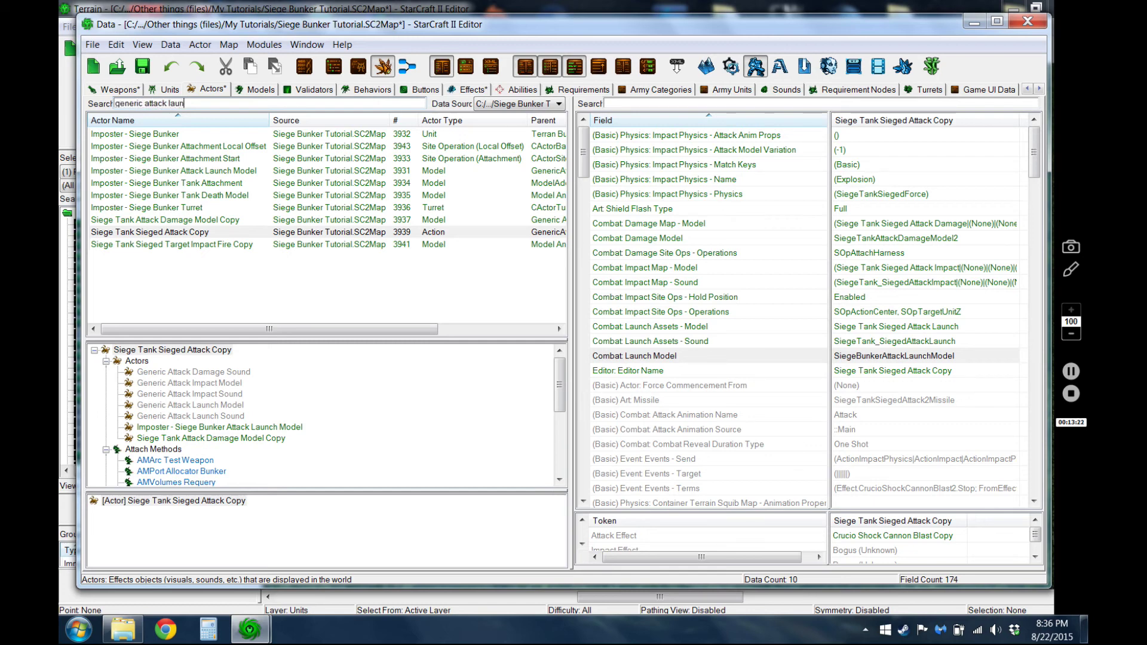
pyautogui.click(482, 104)
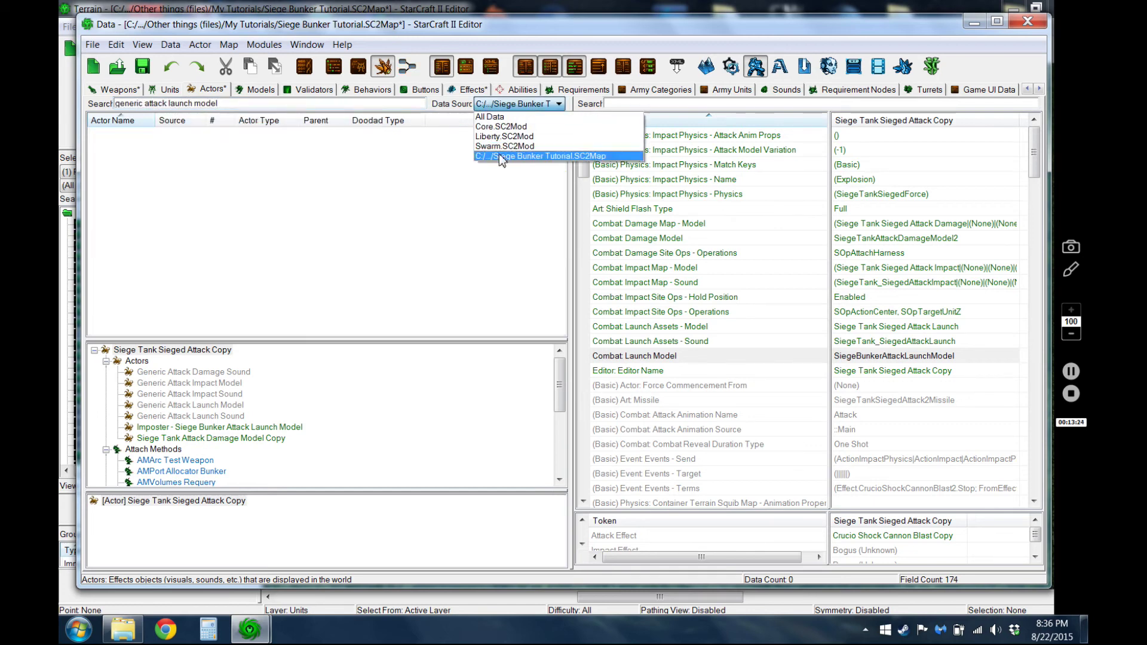
pyautogui.click(495, 118)
pyautogui.click(135, 133)
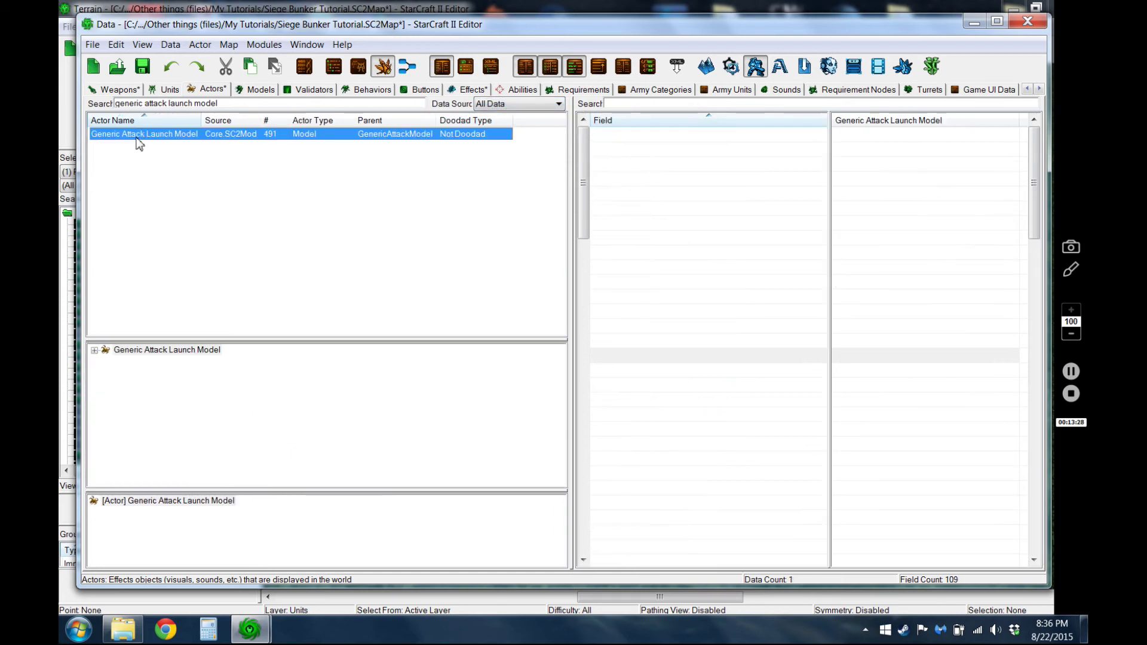
pyautogui.rightClick(135, 135)
pyautogui.click(184, 176)
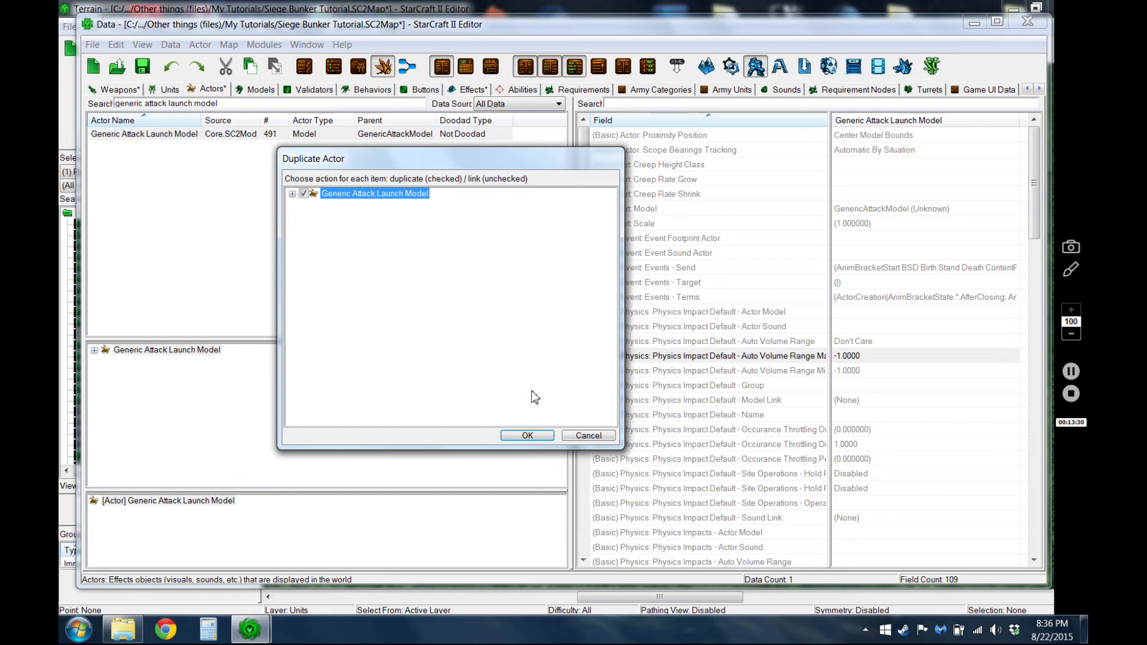
pyautogui.click(592, 432)
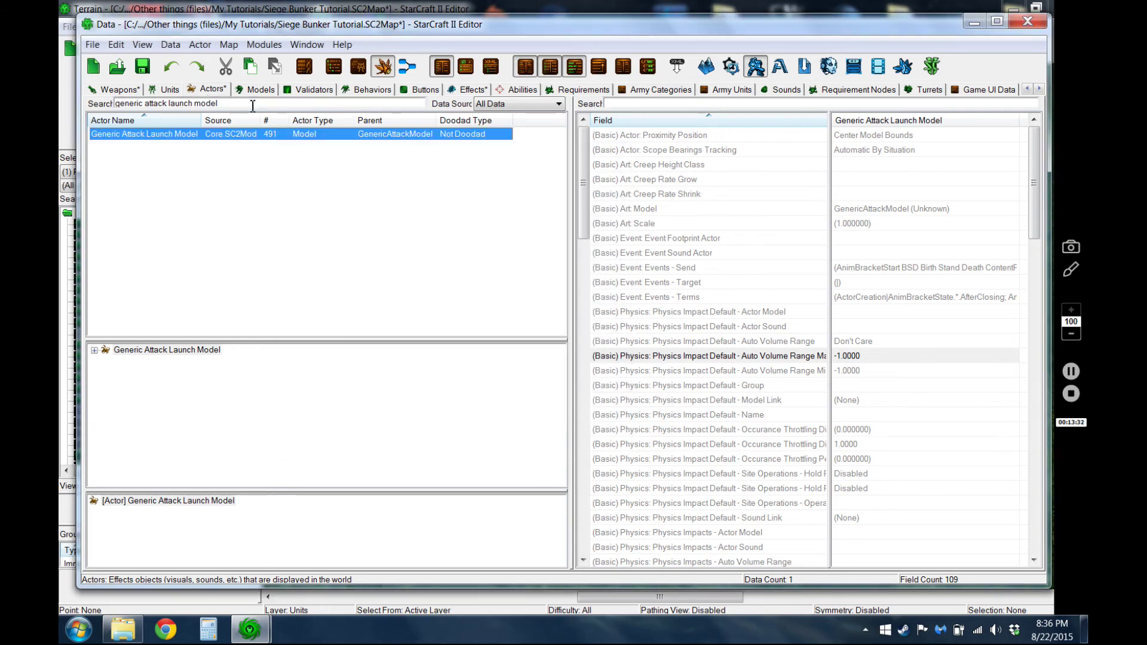
# Limit the actor list to Siege Bunker Tutorial.SC2Map and clear the "generic attack launch model" search.
pyautogui.click(511, 104)
pyautogui.click(537, 156)
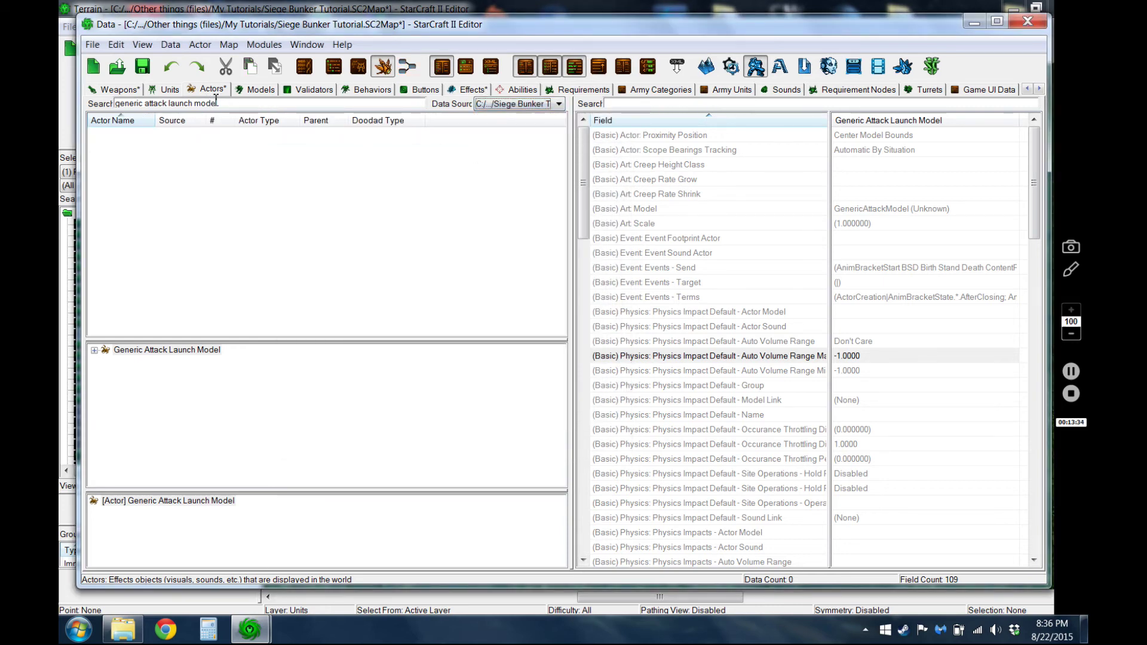
pyautogui.moveTo(219, 103); pyautogui.dragTo(99, 108)
pyautogui.press('BackSpace')
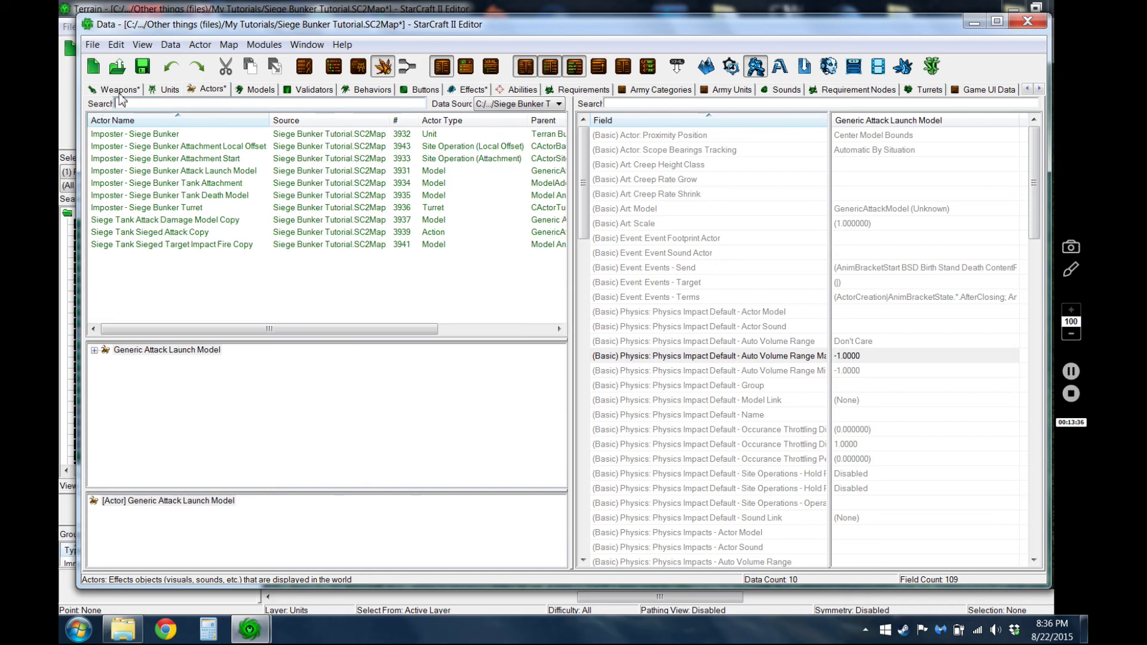
# Examine the HostSetOffset message and its system host name options in the Siege Bunker Attack Launch Model actor's Events - Send.
pyautogui.click(248, 172)
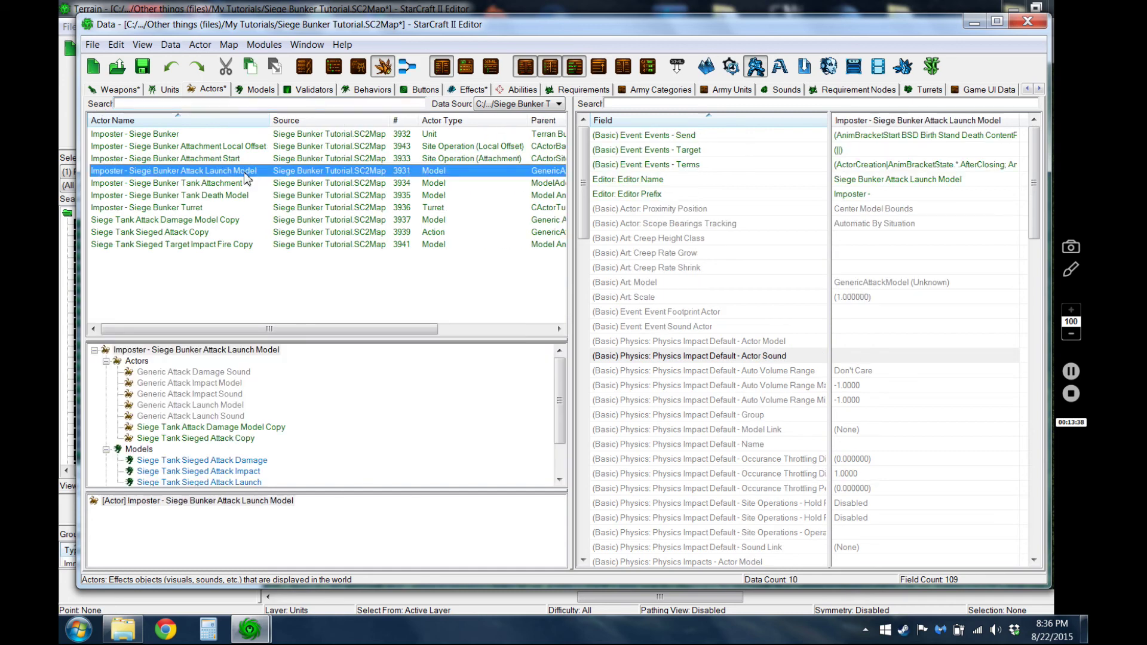
pyautogui.doubleClick(847, 137)
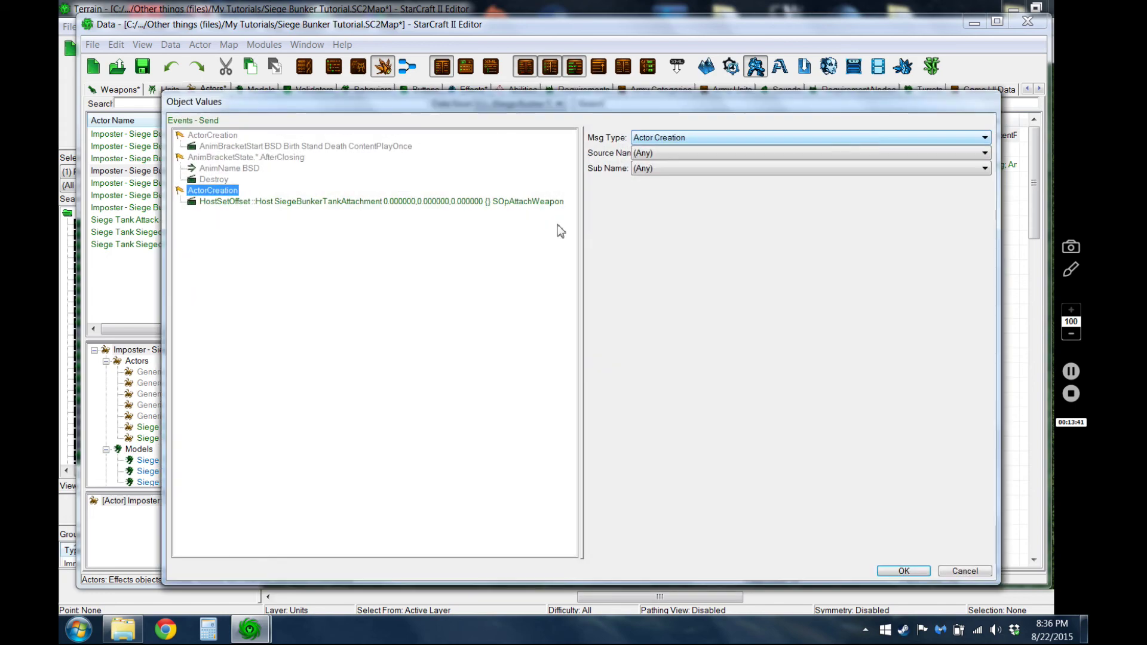
pyautogui.click(228, 203)
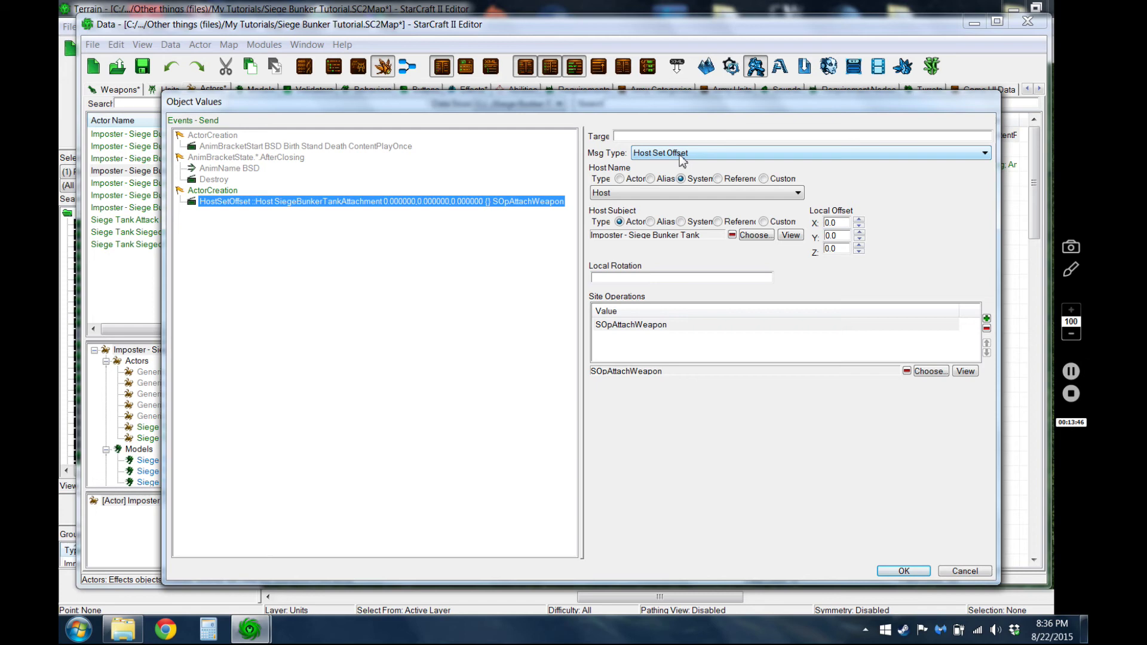
pyautogui.click(722, 198)
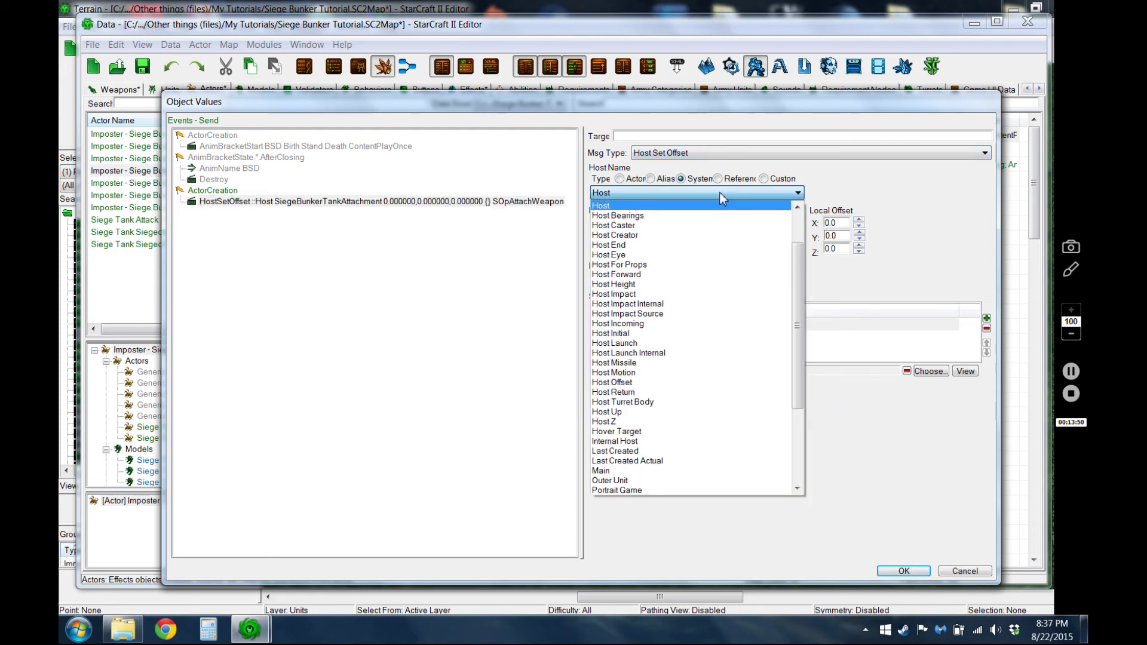
pyautogui.click(722, 194)
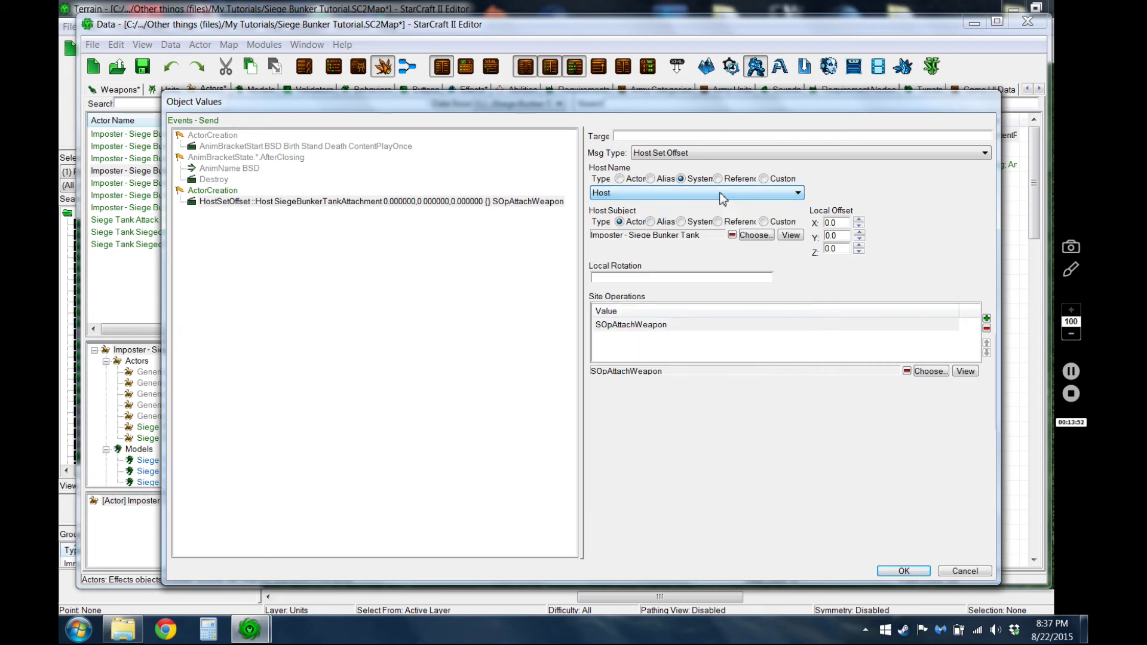
# Try ::Host as a custom host name in the HostSetOffset message, check its SOpAttachWeapon site operation and discard the edit.
pyautogui.click(764, 179)
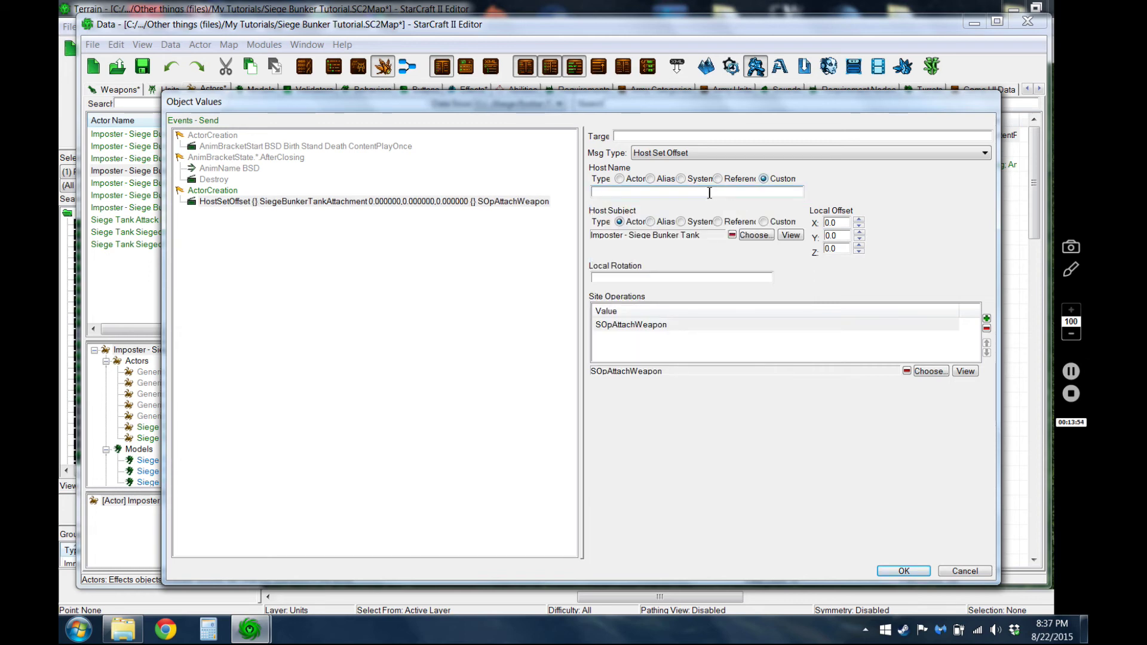
pyautogui.click(709, 193)
pyautogui.write('::Host')
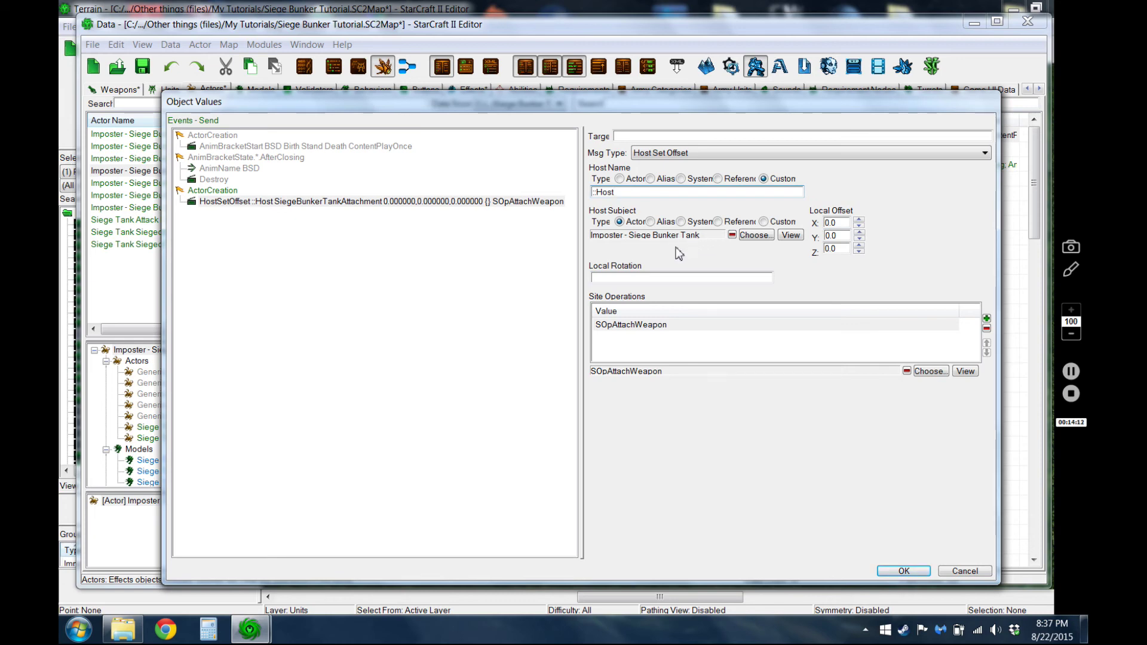
pyautogui.click(628, 326)
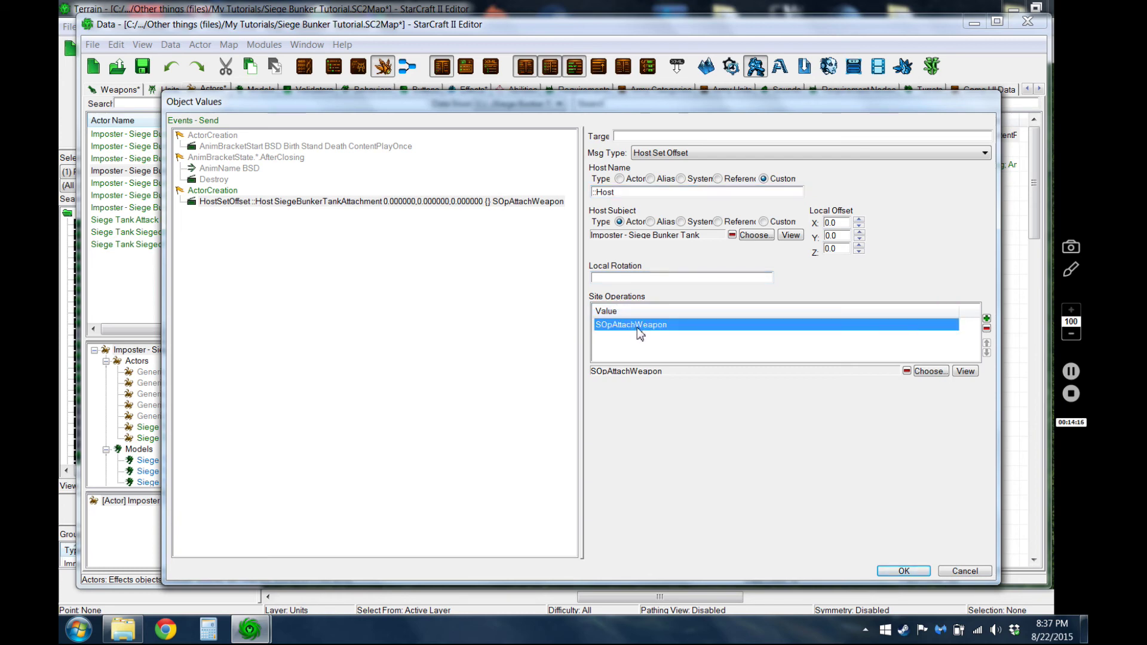
pyautogui.click(959, 572)
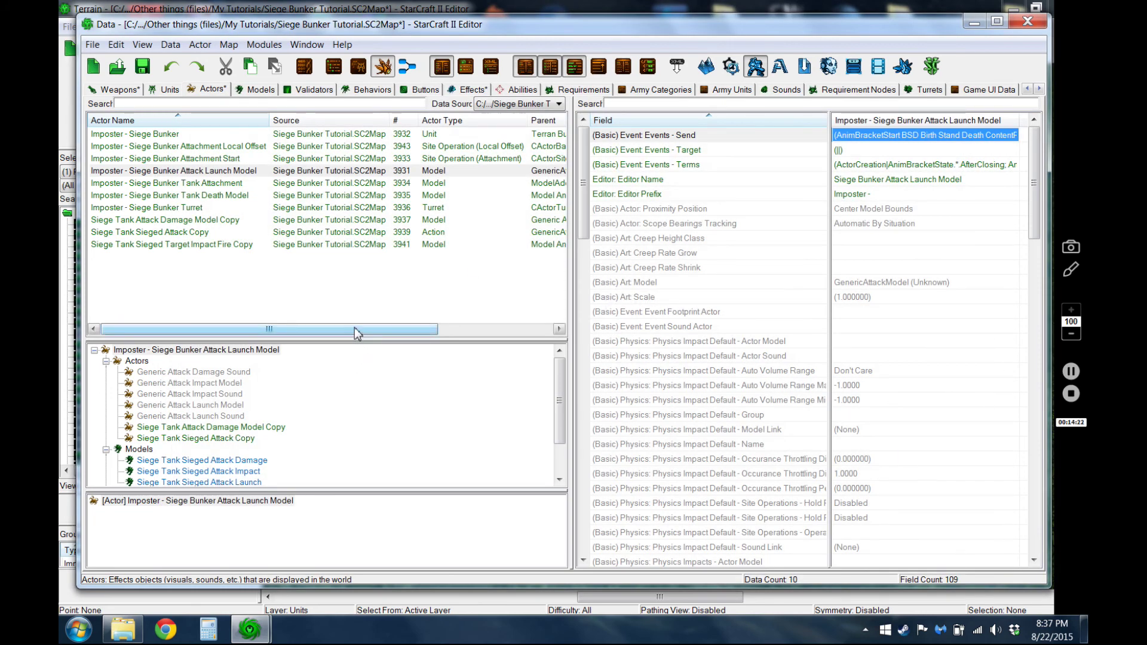
# Look through the map's actors from Siege Bunker down to Siege Tank Sieged Attack Copy, including the Siege Bunker Turret's fields.
pyautogui.click(430, 135)
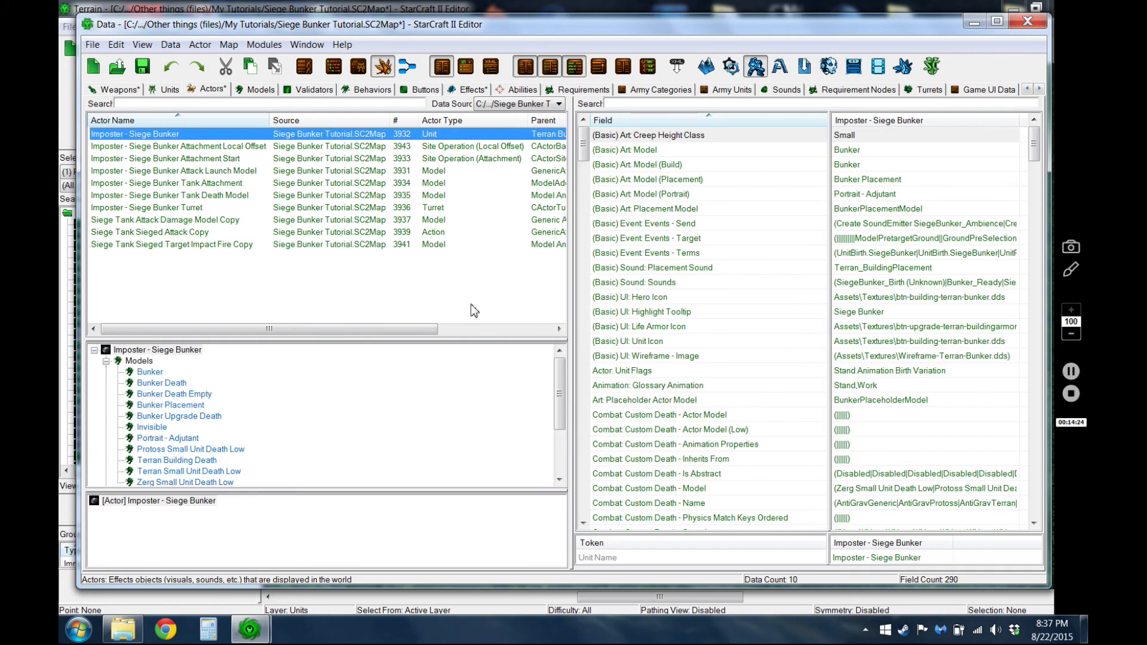
pyautogui.press('Down')
pyautogui.press('Down')
pyautogui.press('Down')
pyautogui.press('Down')
pyautogui.press('Down')
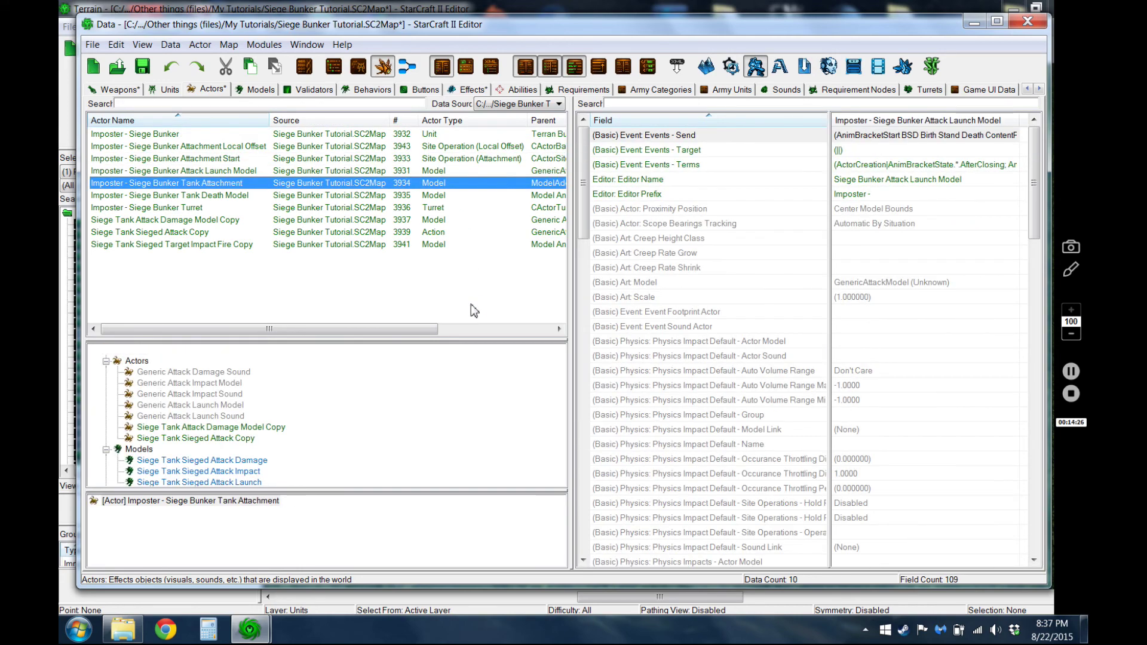
pyautogui.press('Down')
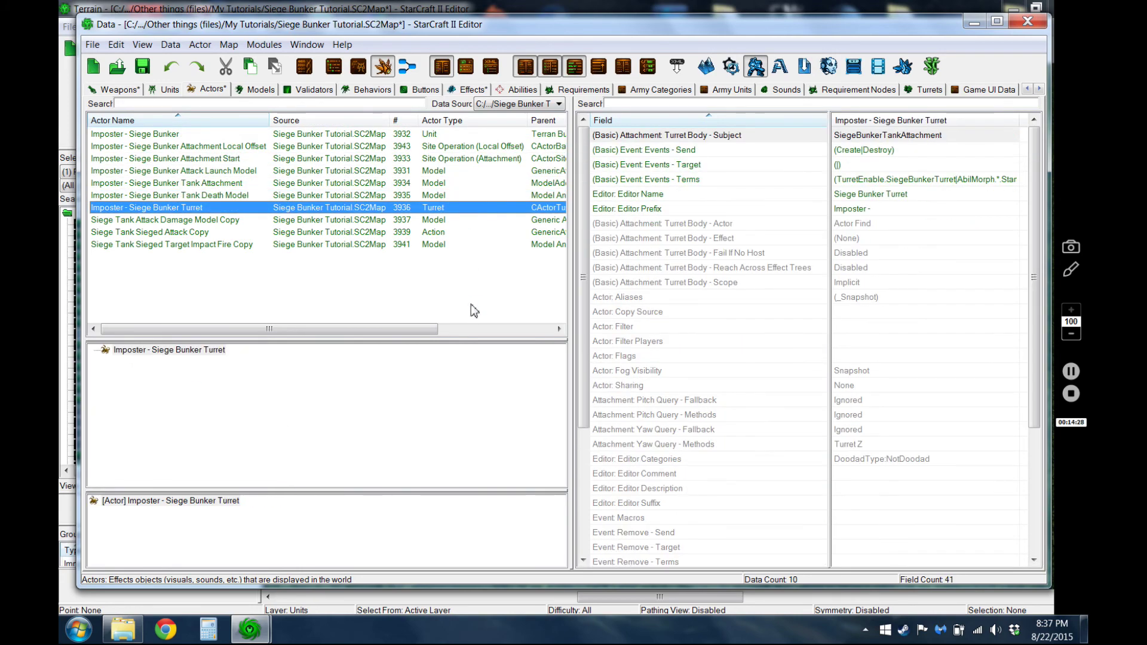
pyautogui.click(425, 235)
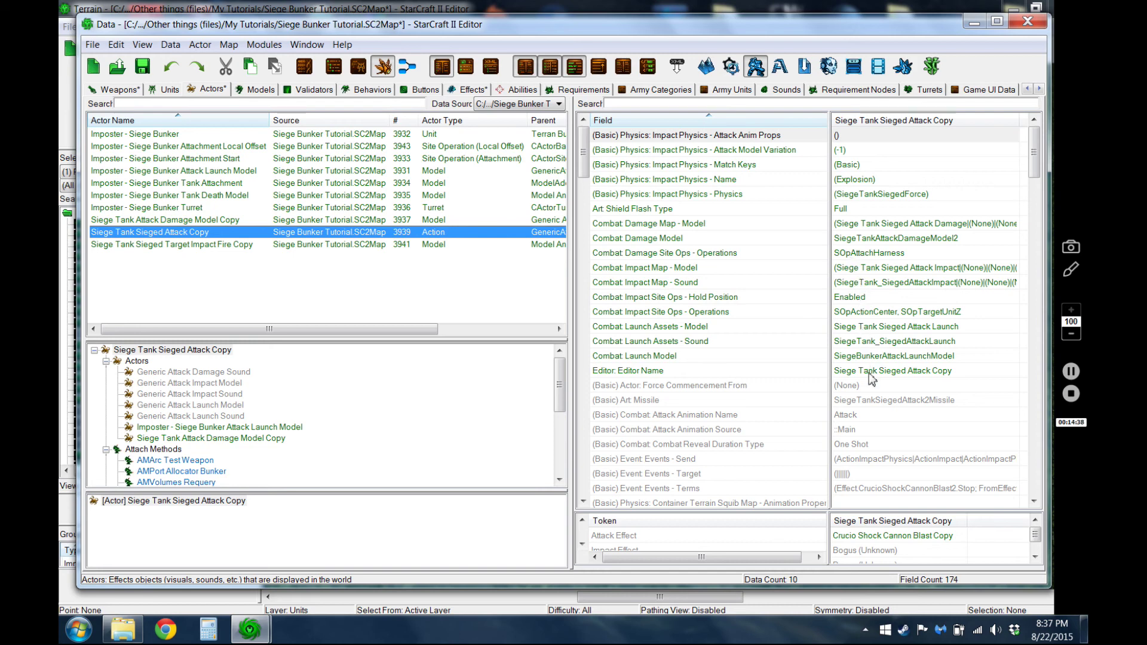
# Check the Attack entry in the Siege Bunker unit's Abilities - Ability field.
pyautogui.click(168, 89)
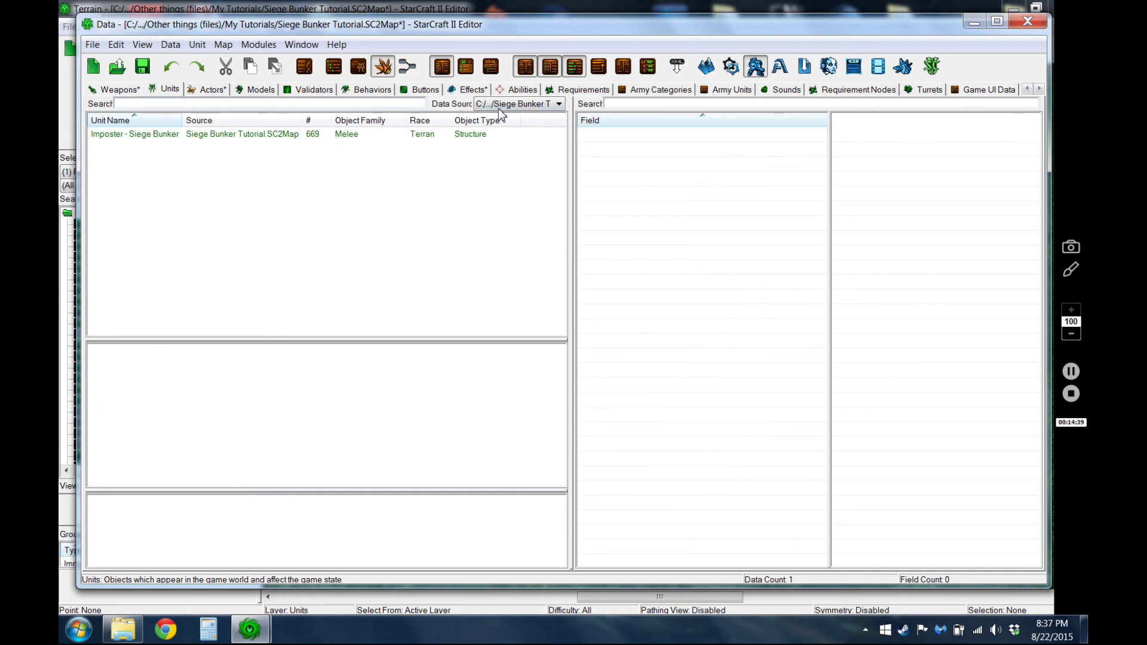
pyautogui.click(358, 137)
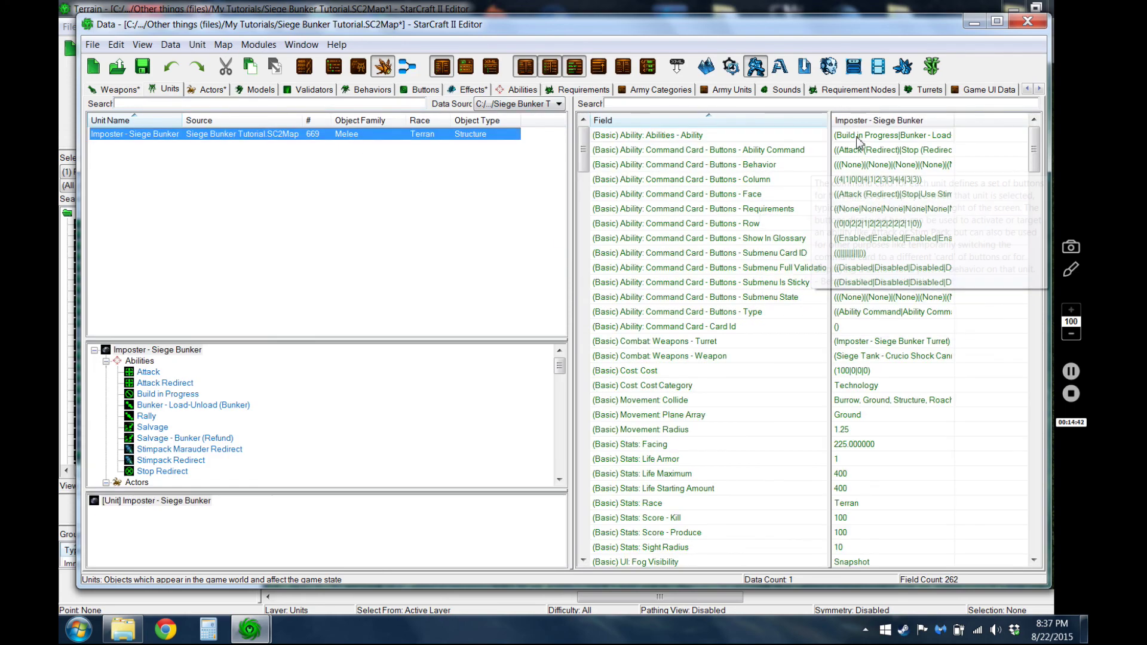
pyautogui.click(858, 137)
pyautogui.doubleClick(858, 136)
pyautogui.scroll(-1, 574, 238)
pyautogui.click(215, 246)
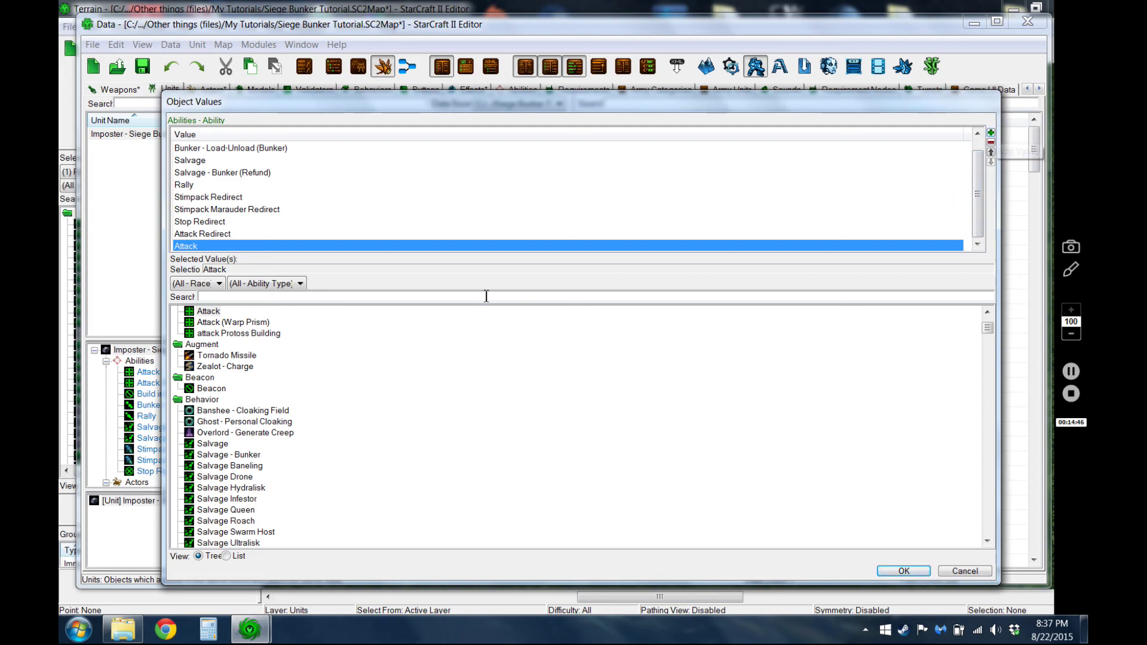
pyautogui.click(903, 571)
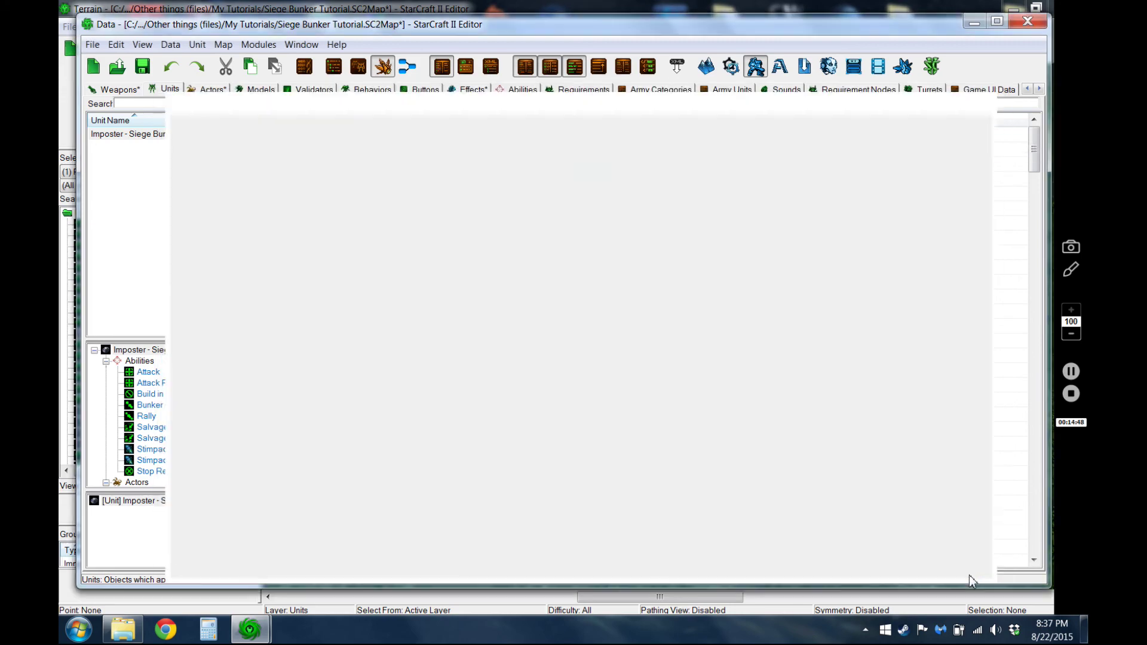
# Inspect the Attack button's ability command on the Siege Bunker unit's command card without changing it.
pyautogui.doubleClick(881, 150)
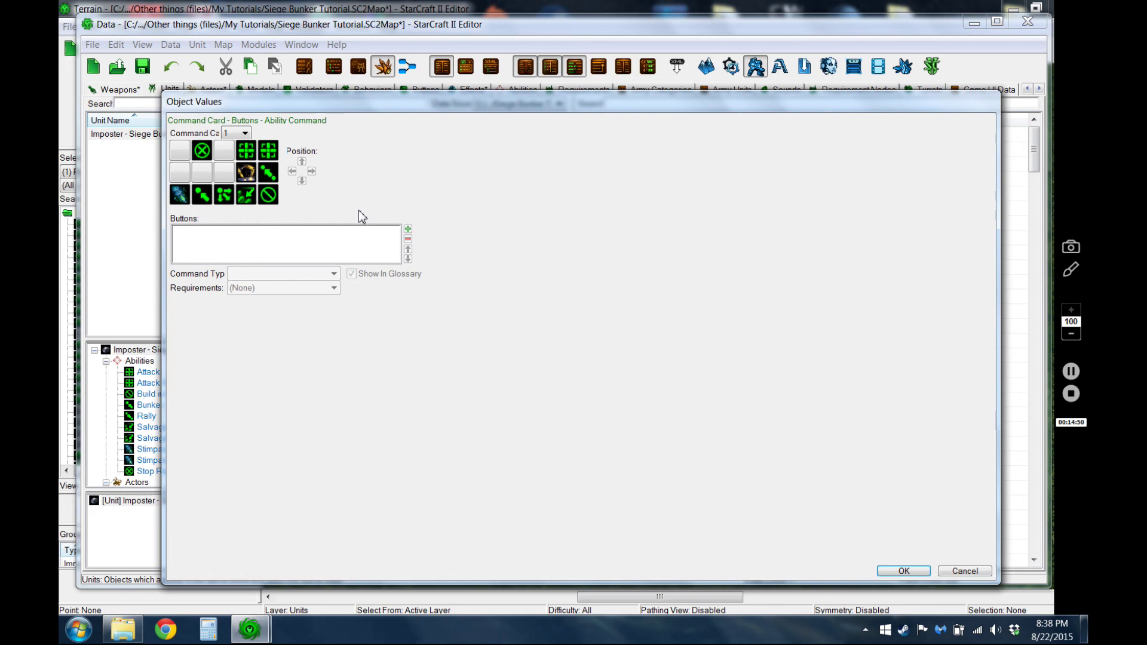
pyautogui.click(247, 153)
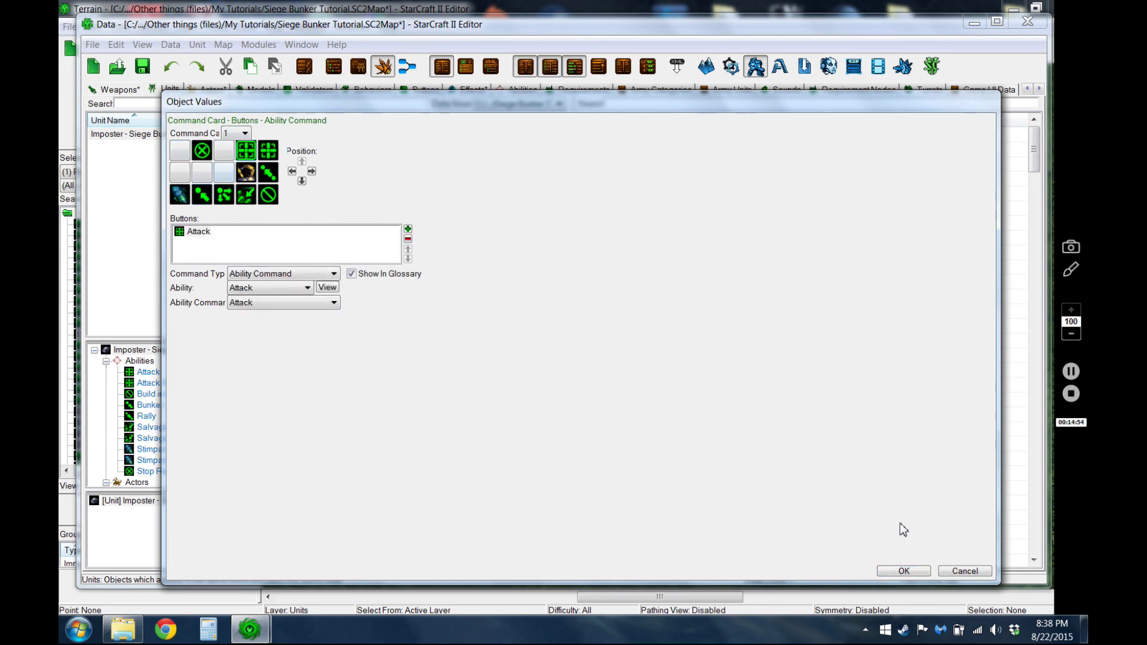
pyautogui.click(963, 571)
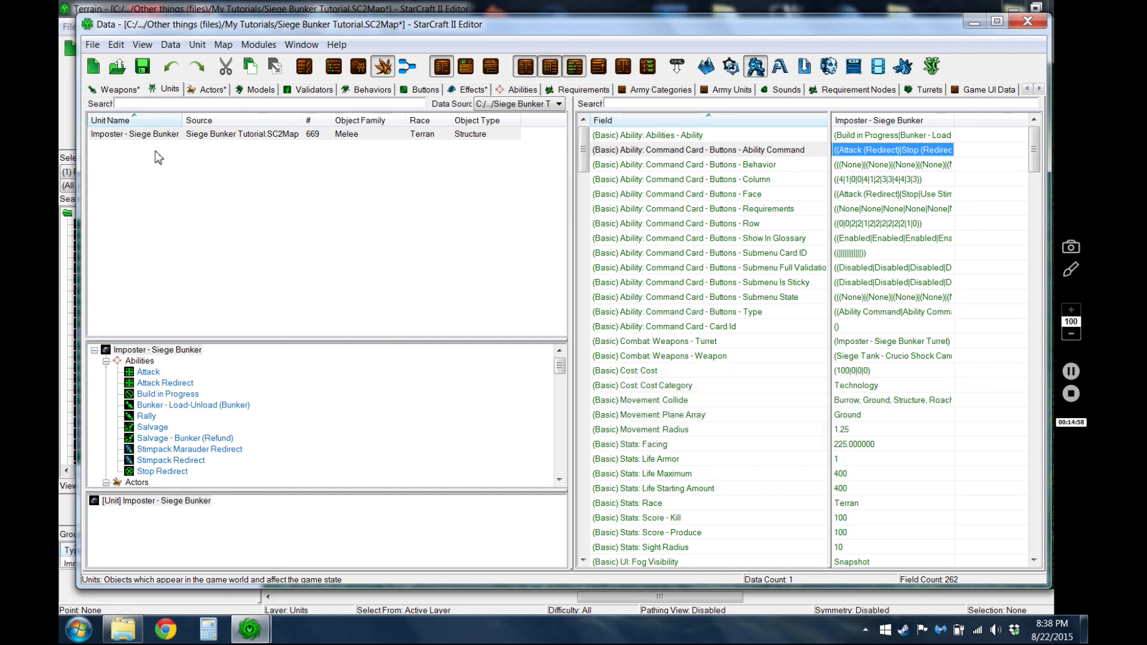
# Review the Crucio Shock Cannon Copy weapon and the map's actors from Siege Bunker to Siege Tank Attack Damage Model Copy.
pyautogui.click(118, 89)
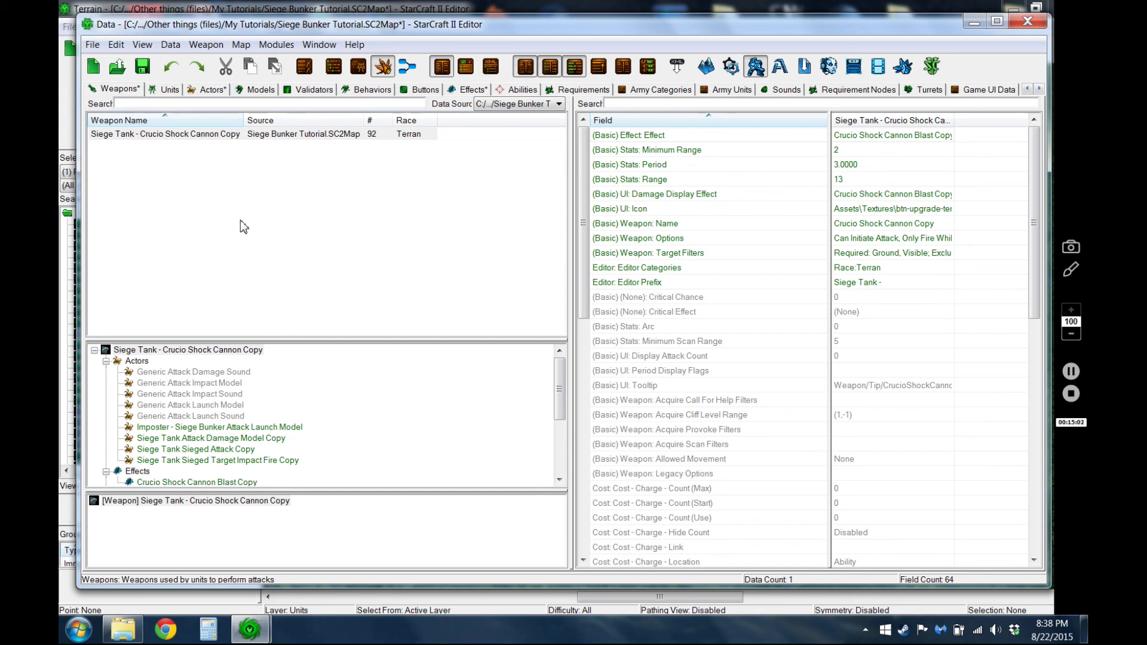
pyautogui.click(169, 89)
pyautogui.click(210, 89)
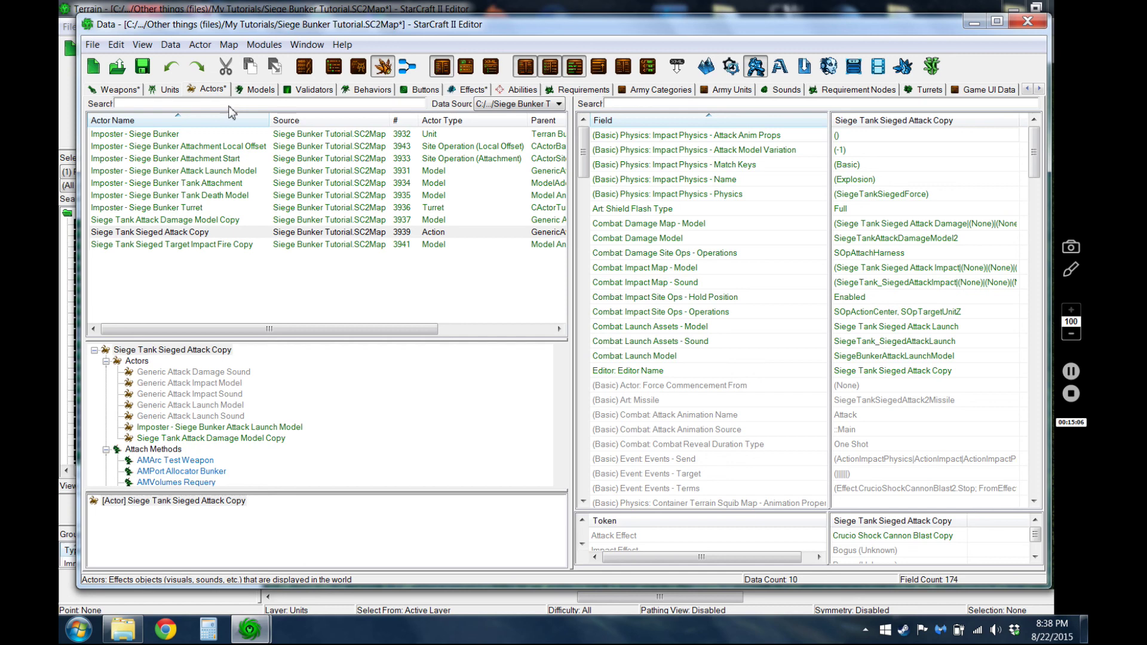
pyautogui.click(354, 135)
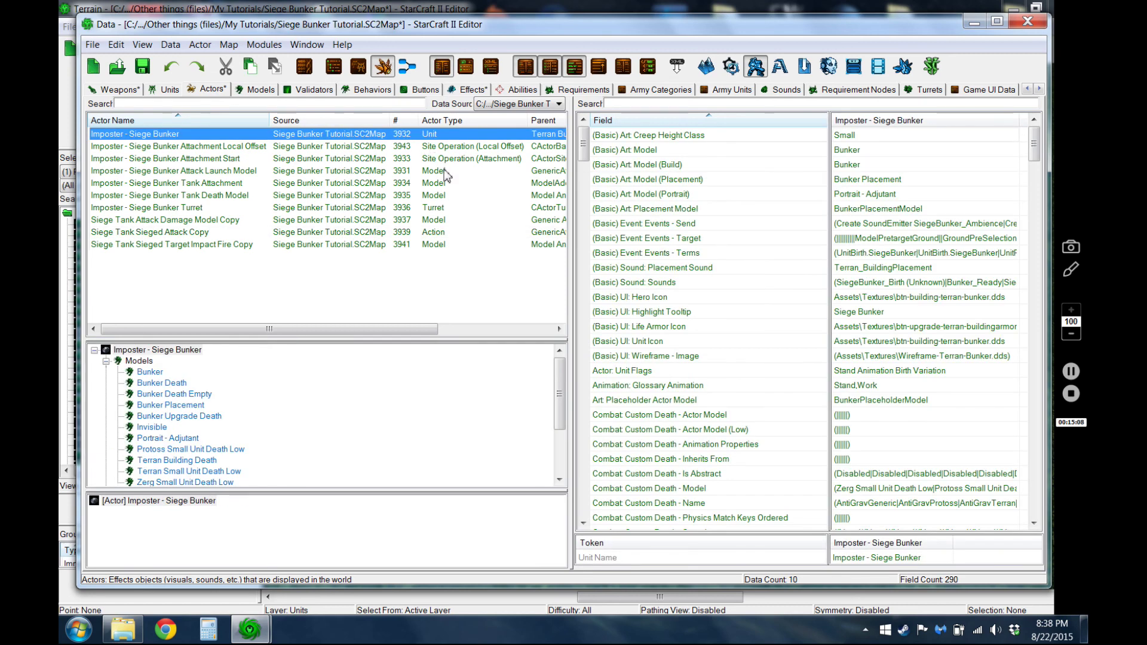
pyautogui.click(445, 171)
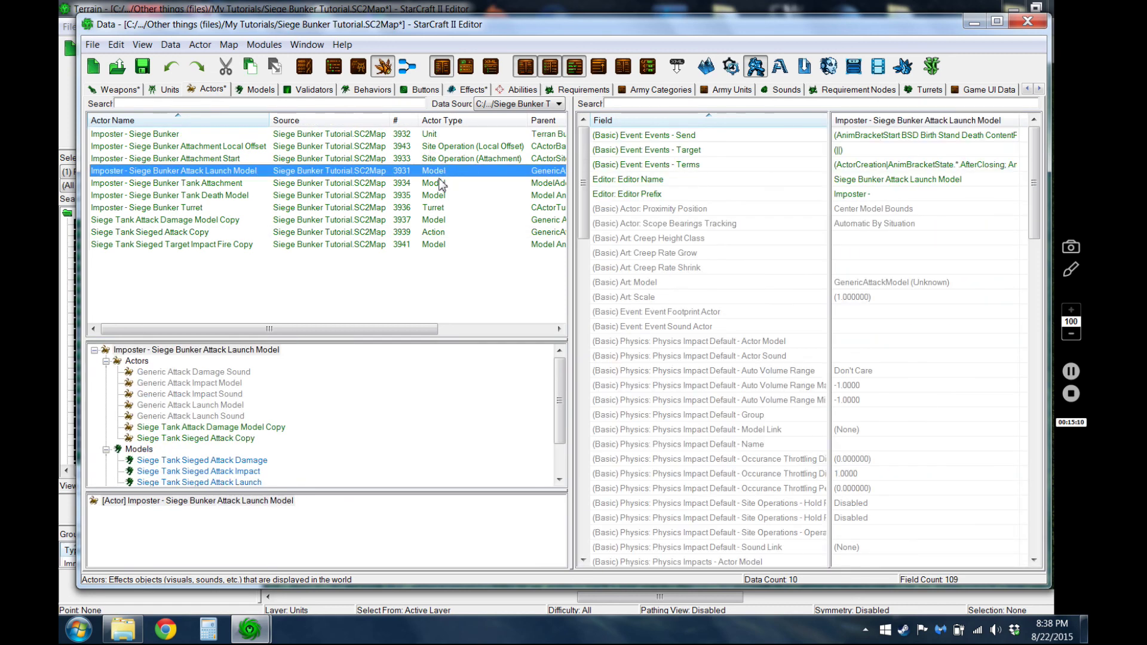
pyautogui.click(440, 185)
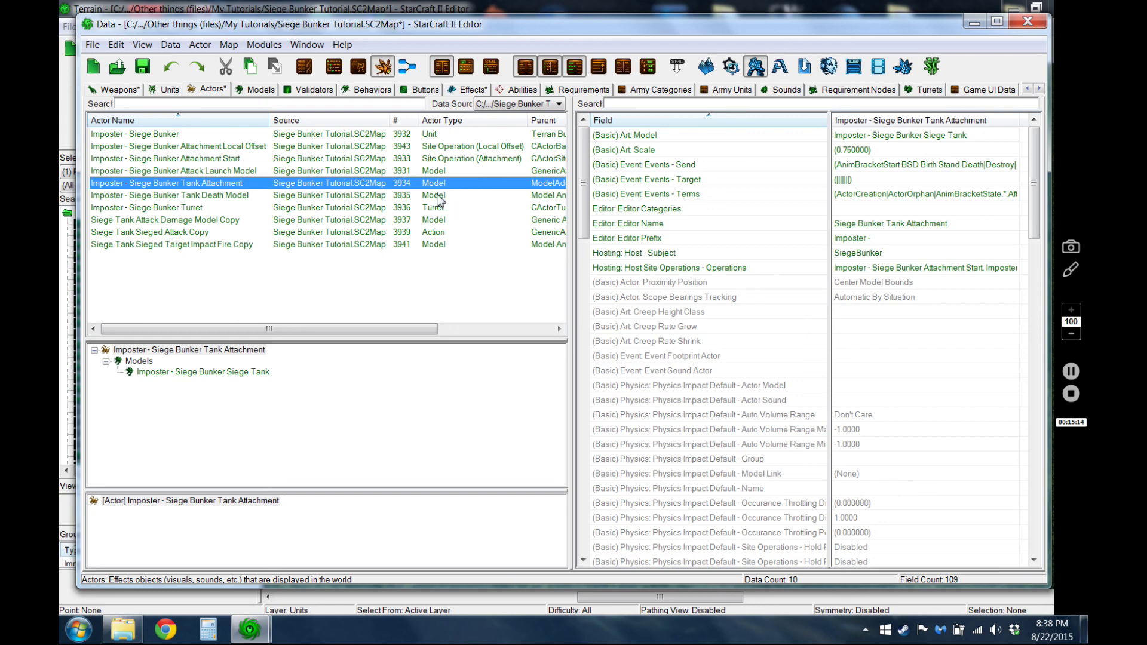
pyautogui.click(438, 196)
pyautogui.click(442, 209)
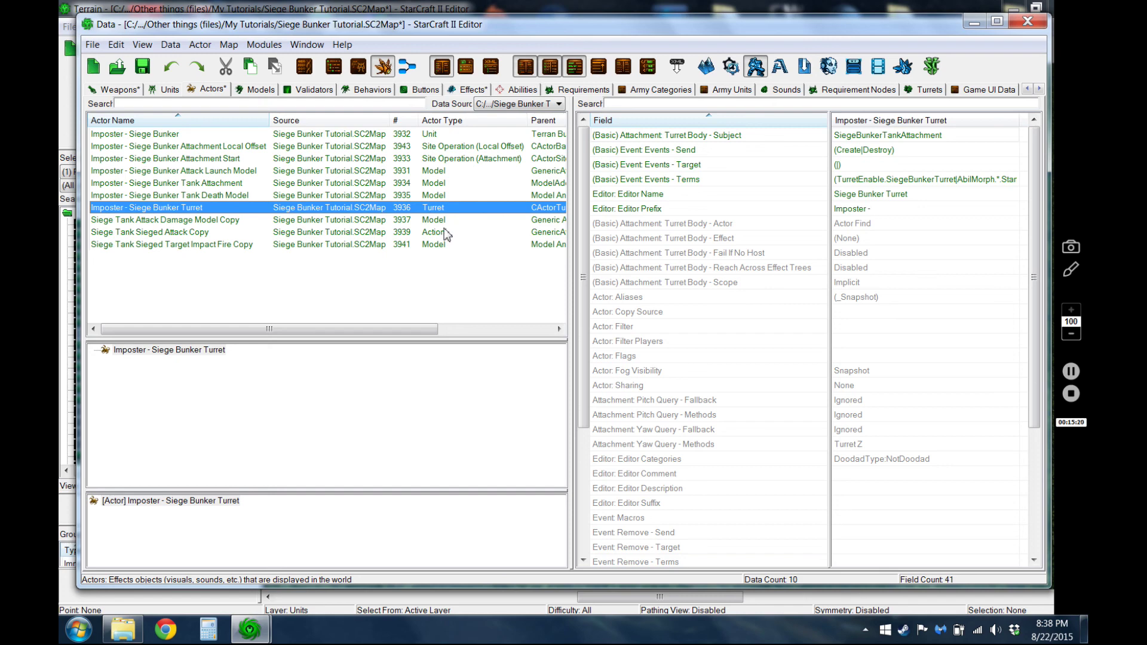
pyautogui.click(435, 220)
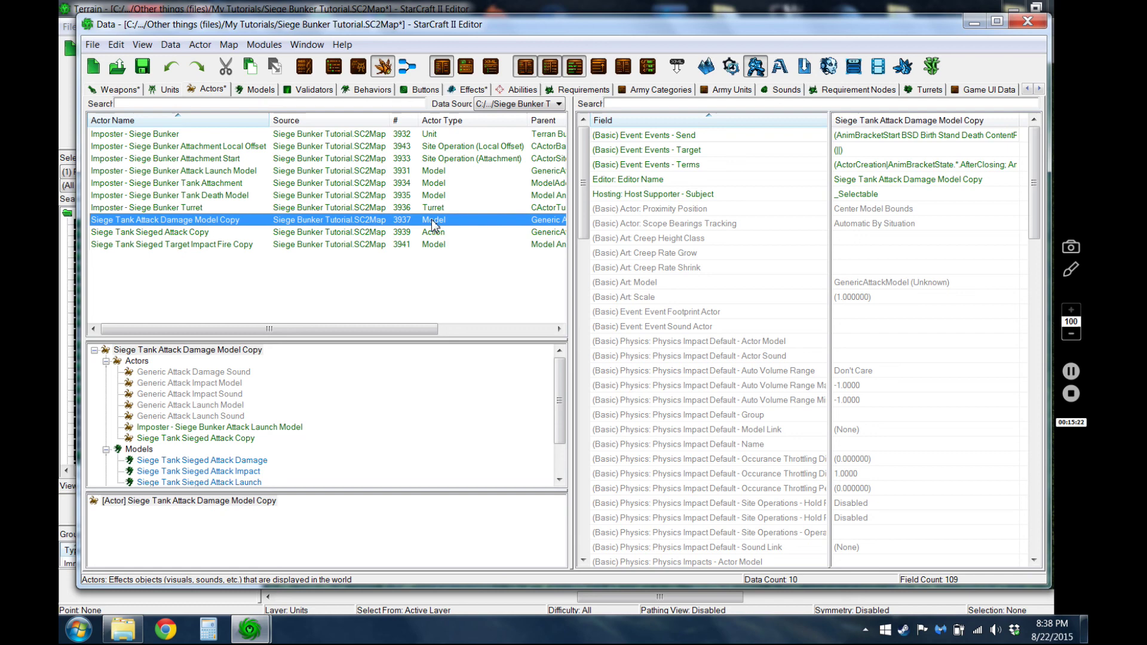